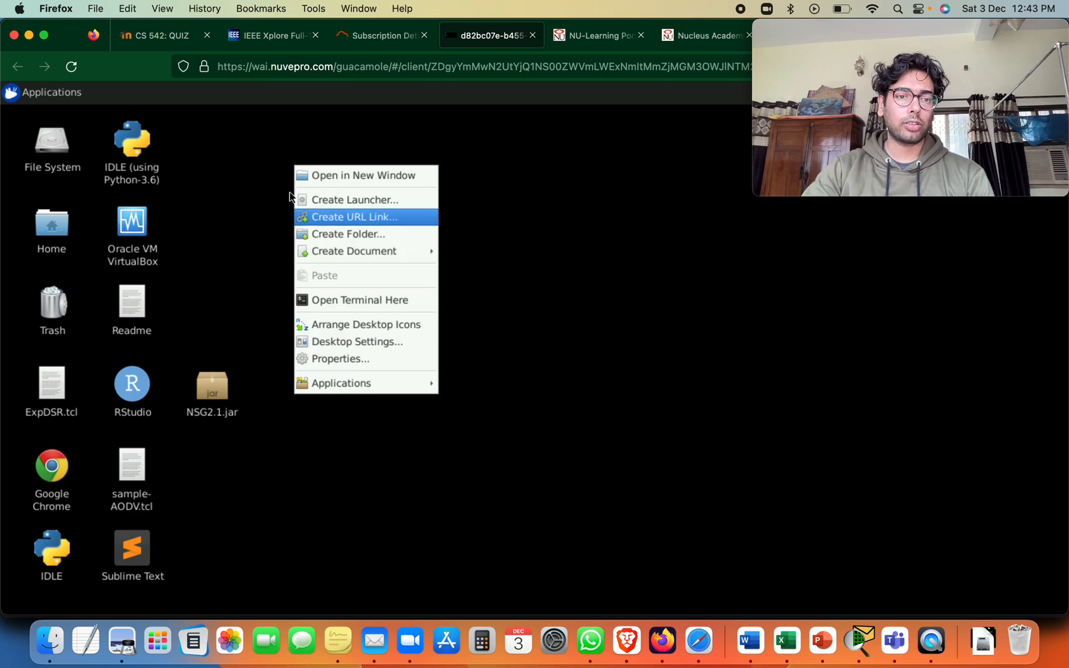
# Open the ExpDSR.tcl script from the desktop with Text Editor
pyautogui.click(247, 132)
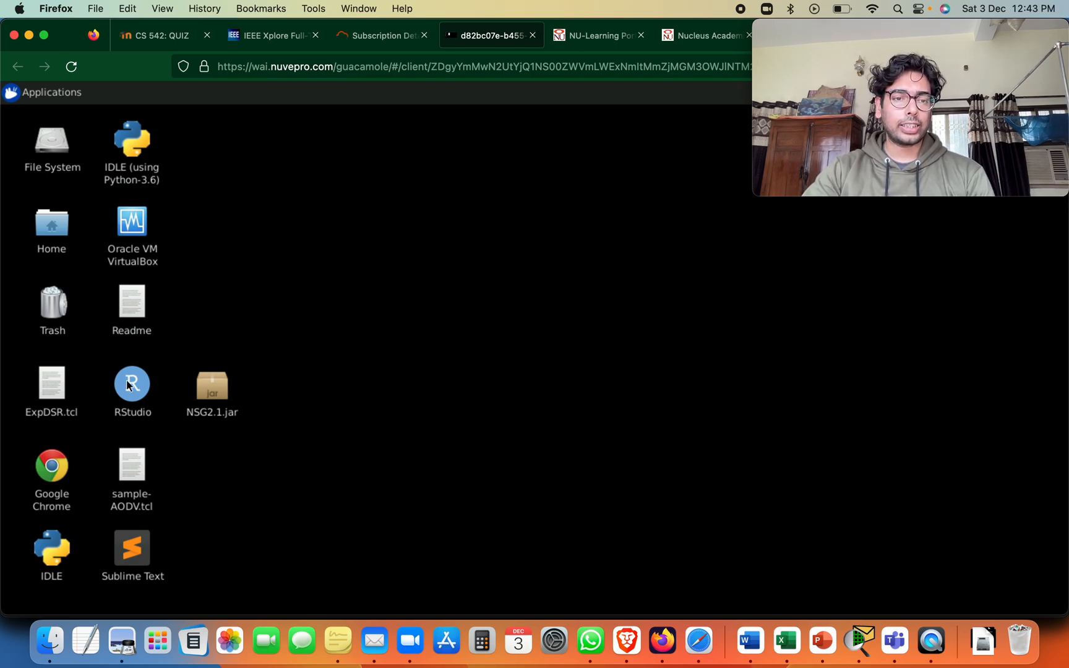
pyautogui.rightClick(55, 380)
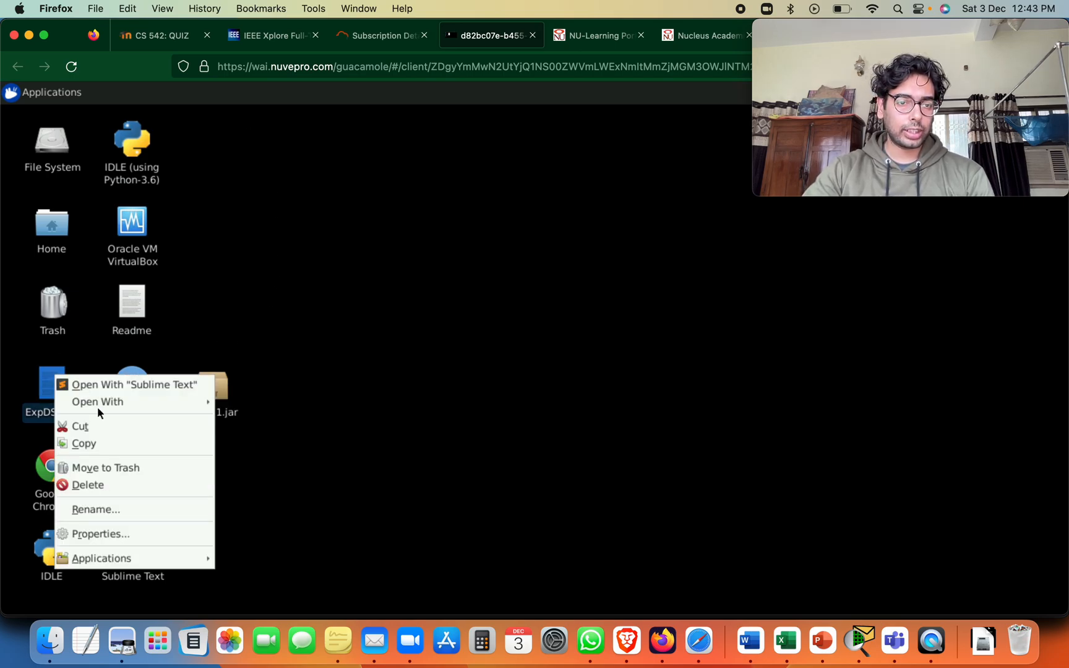
pyautogui.moveTo(97, 402)
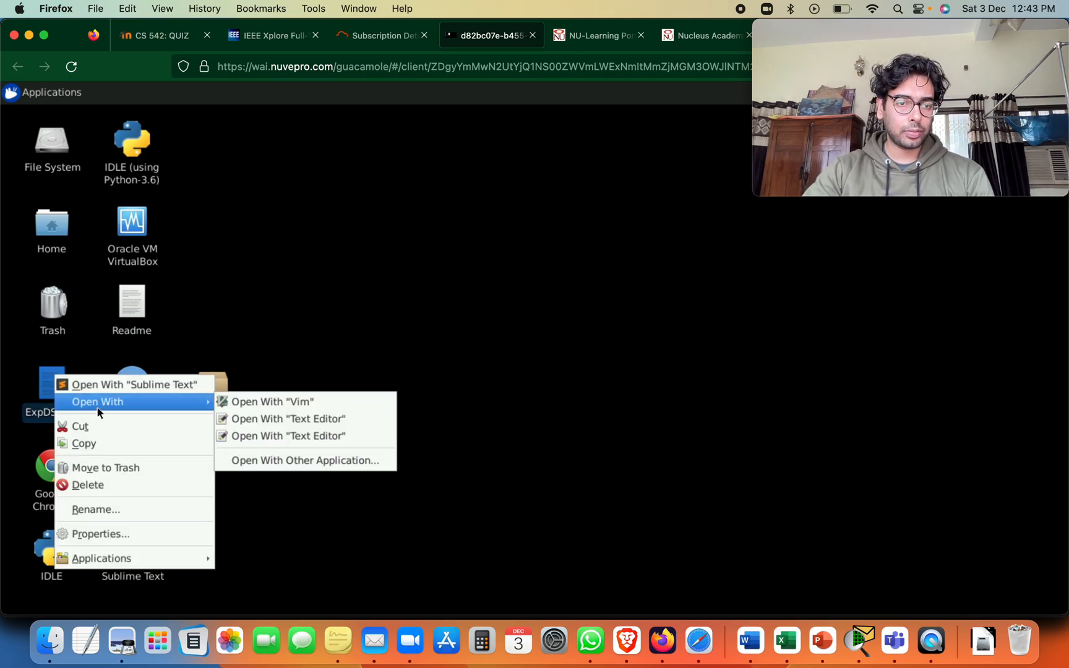
pyautogui.click(266, 418)
# Skim the whole script and examine its simulation parameters, including channel type, queue length, number of mobile nodes, topography dimensions and stop time
pyautogui.scroll(10, 267, 250)
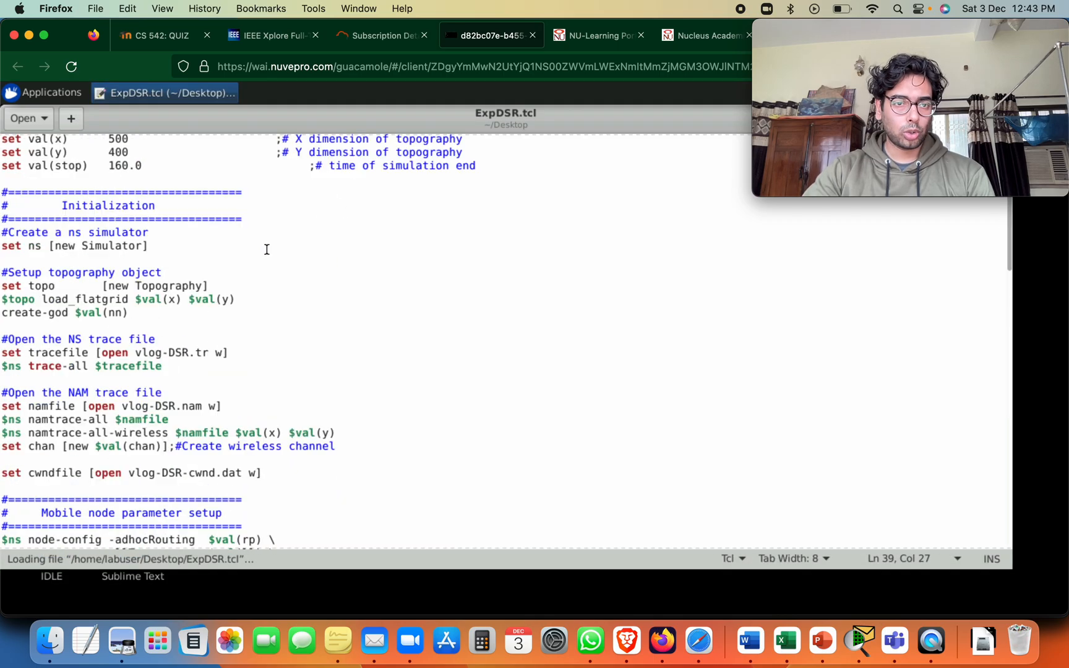
pyautogui.scroll(-20, 194, 379)
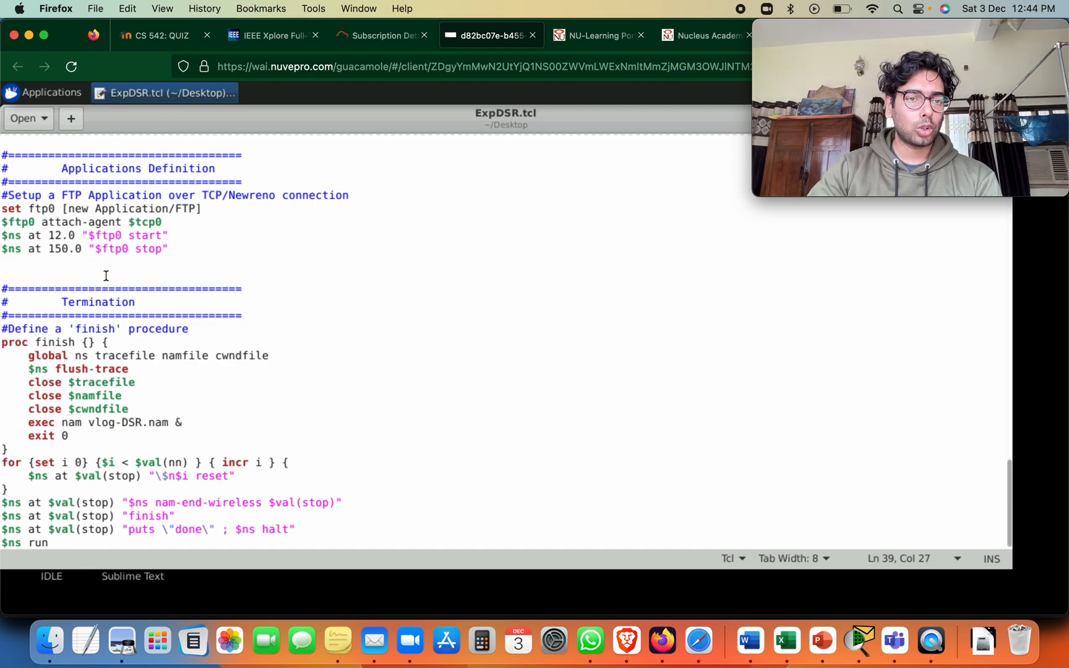
pyautogui.scroll(20, 105, 275)
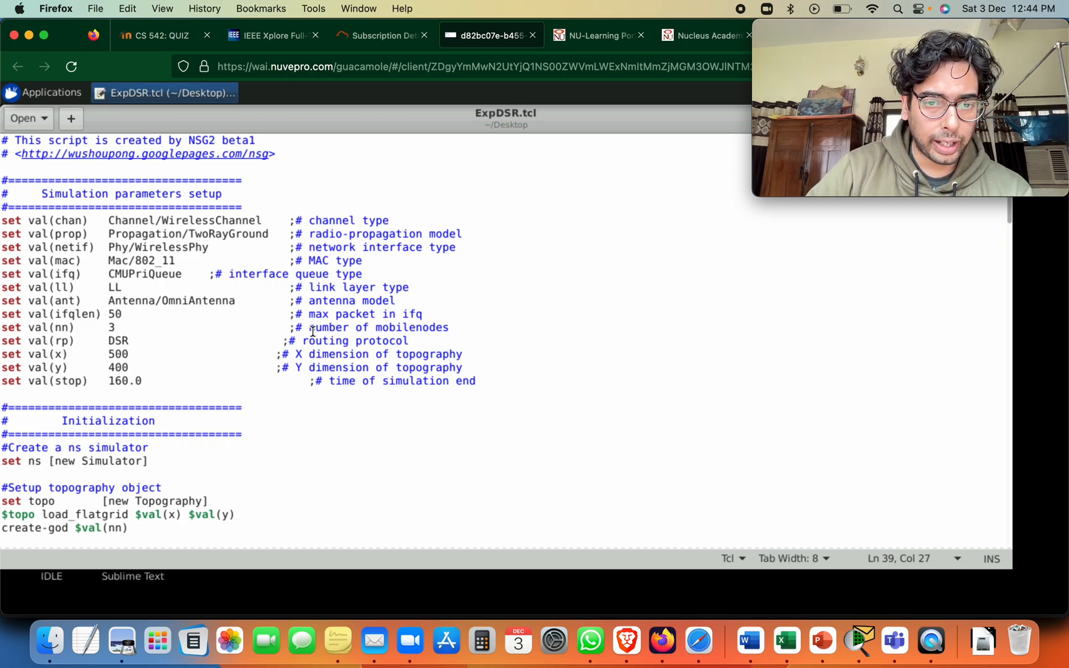
pyautogui.moveTo(313, 332); pyautogui.dragTo(460, 325)
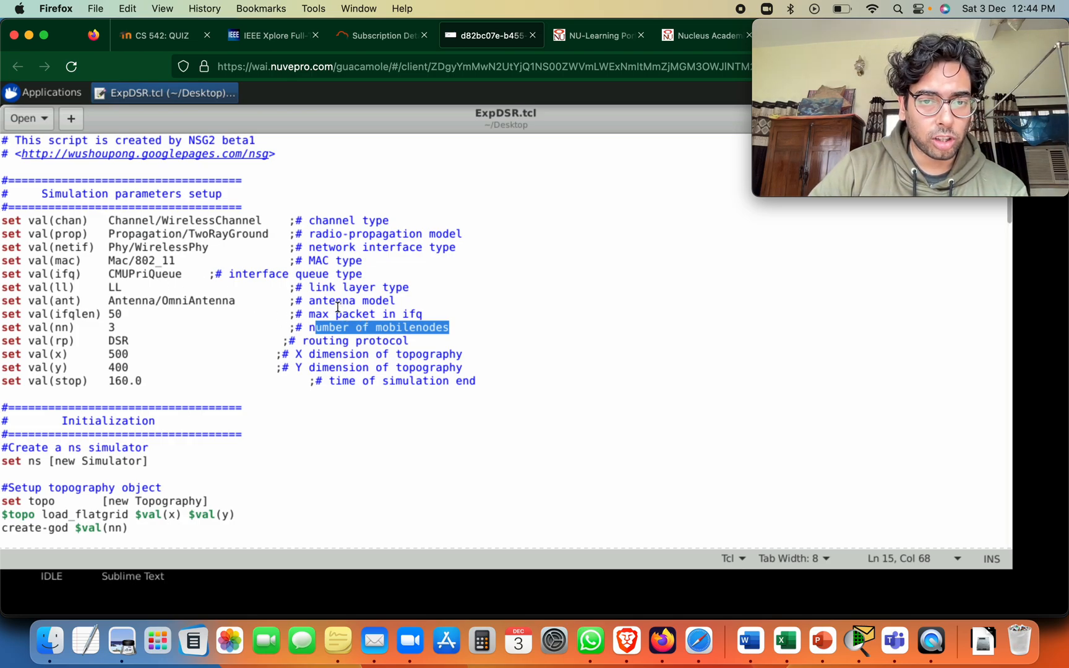
pyautogui.moveTo(336, 312); pyautogui.dragTo(423, 314)
pyautogui.moveTo(311, 220); pyautogui.dragTo(405, 220)
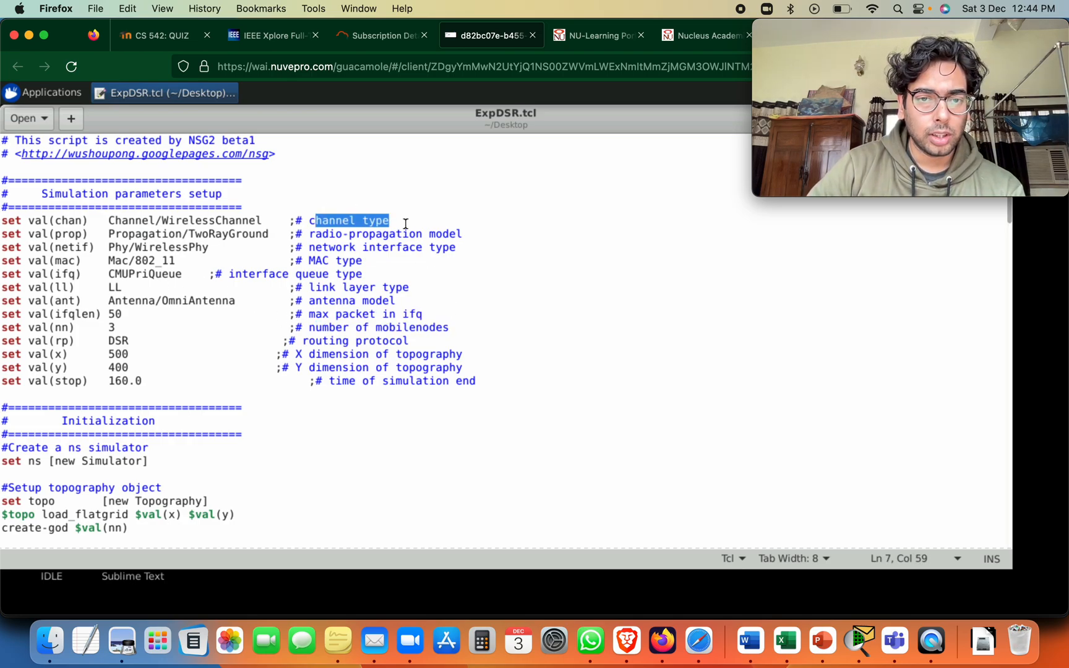
pyautogui.moveTo(304, 274); pyautogui.dragTo(416, 287)
pyautogui.moveTo(322, 354); pyautogui.dragTo(439, 358)
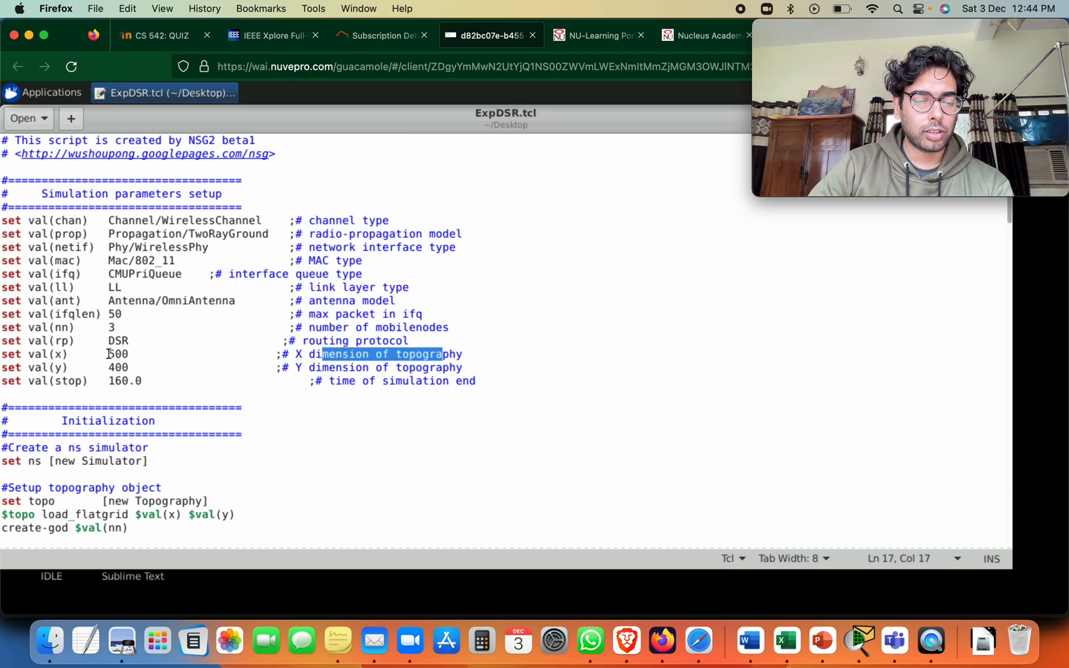
pyautogui.moveTo(109, 353); pyautogui.dragTo(188, 369)
pyautogui.moveTo(329, 383); pyautogui.dragTo(489, 384)
pyautogui.scroll(-2, 274, 311)
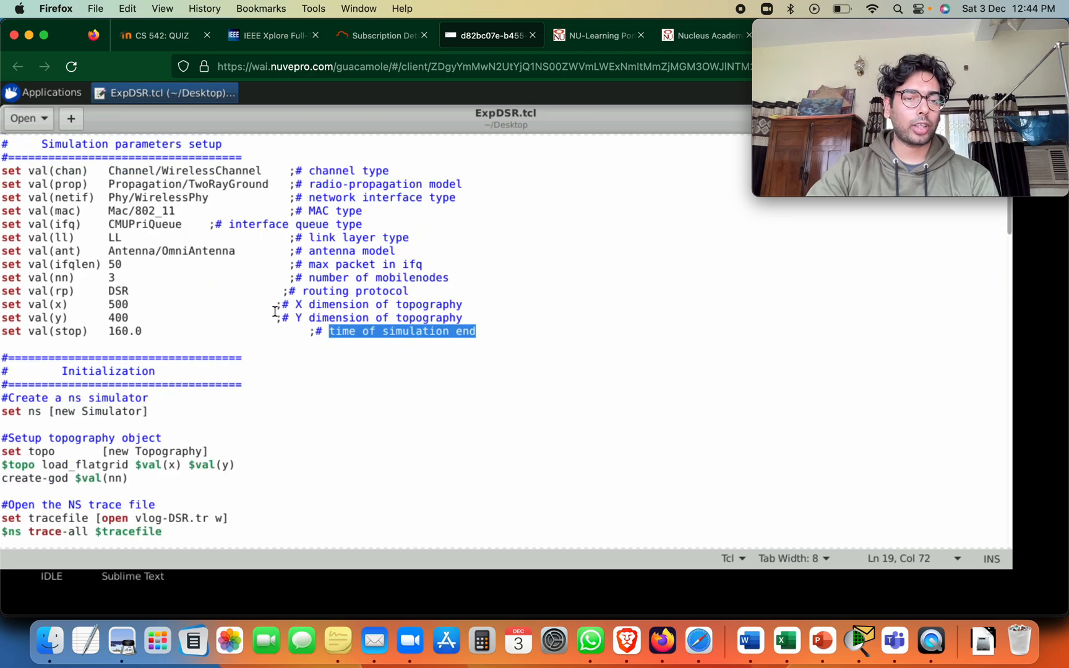
# Examine the script's initialization section, including the NS trace file, NAM trace file and namtrace-all-wireless commands
pyautogui.scroll(-5, 23, 396)
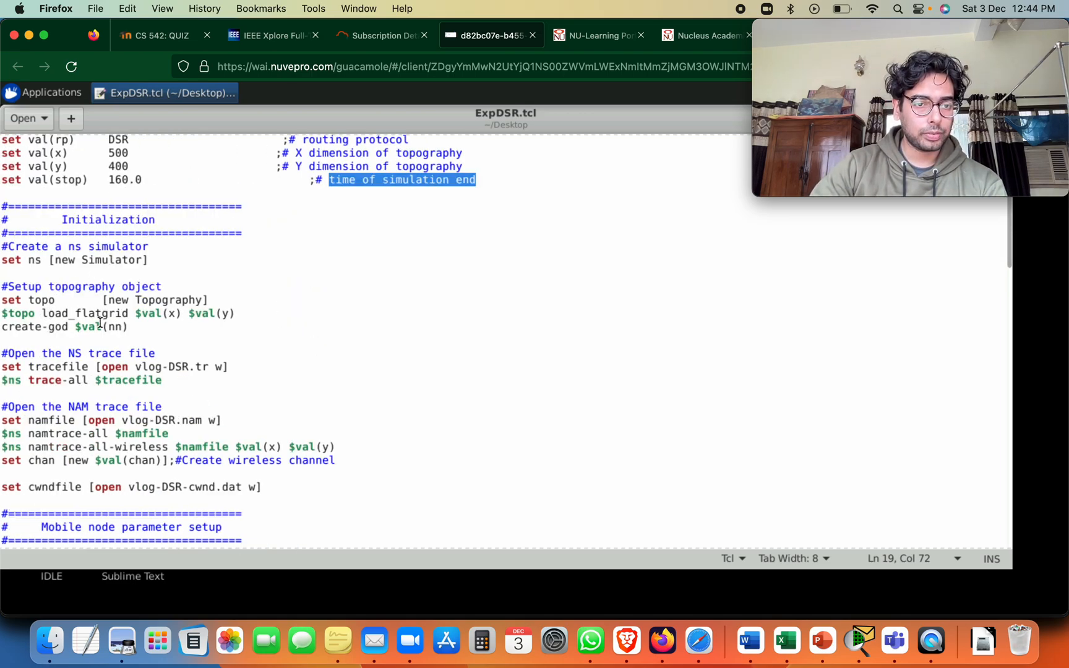
pyautogui.scroll(-1, 100, 322)
pyautogui.scroll(-2, 100, 323)
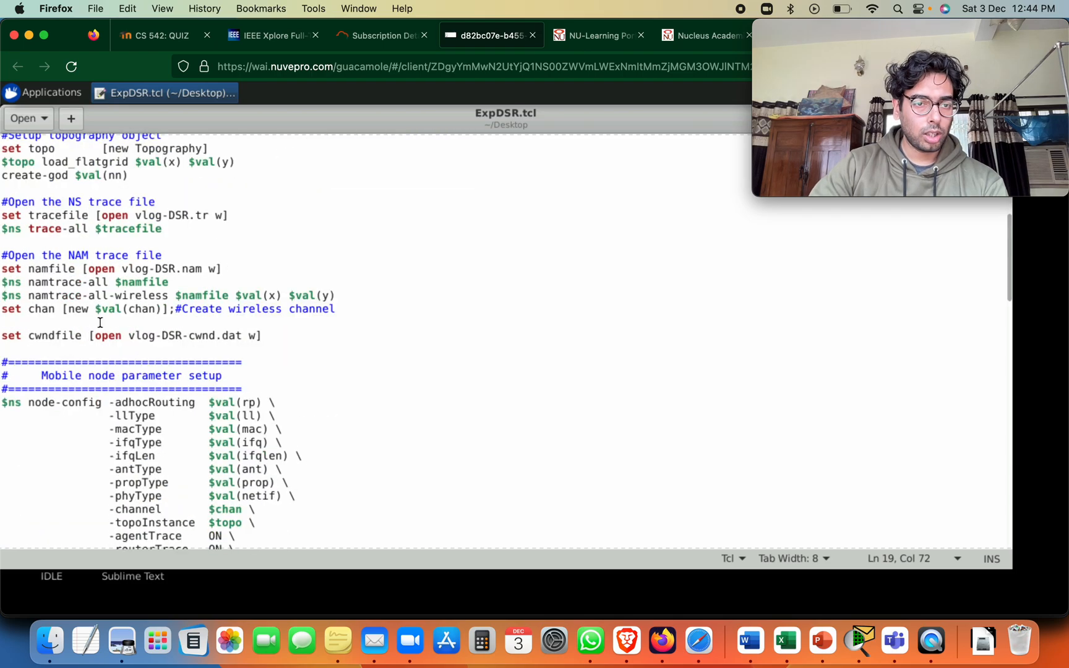
pyautogui.moveTo(34, 278); pyautogui.dragTo(168, 282)
pyautogui.moveTo(37, 272); pyautogui.dragTo(112, 295)
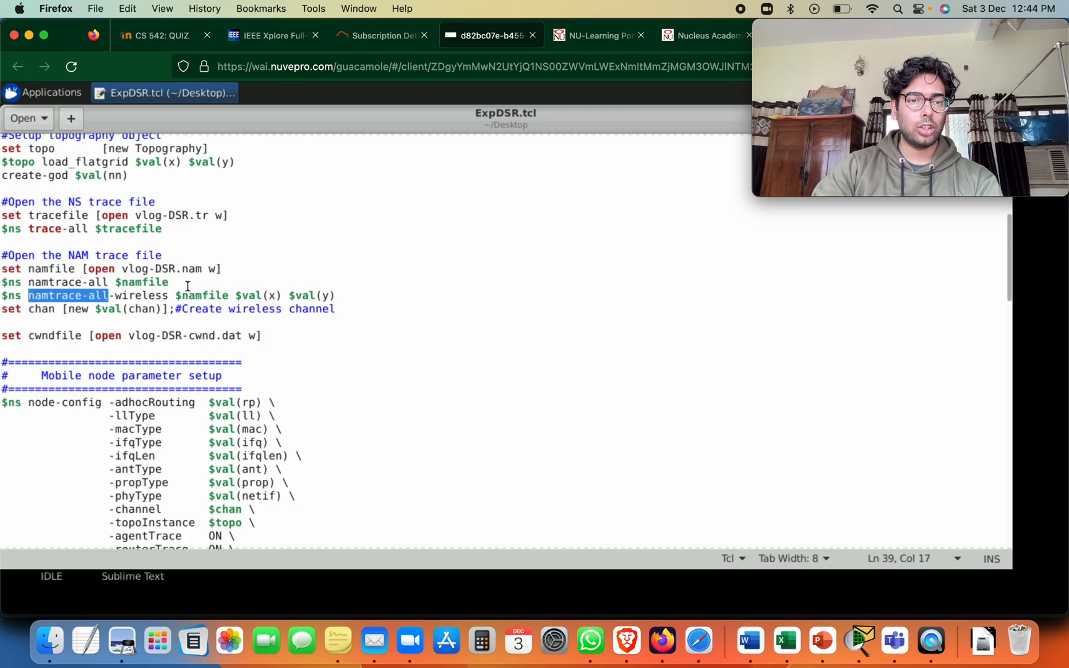
pyautogui.scroll(-2, 172, 295)
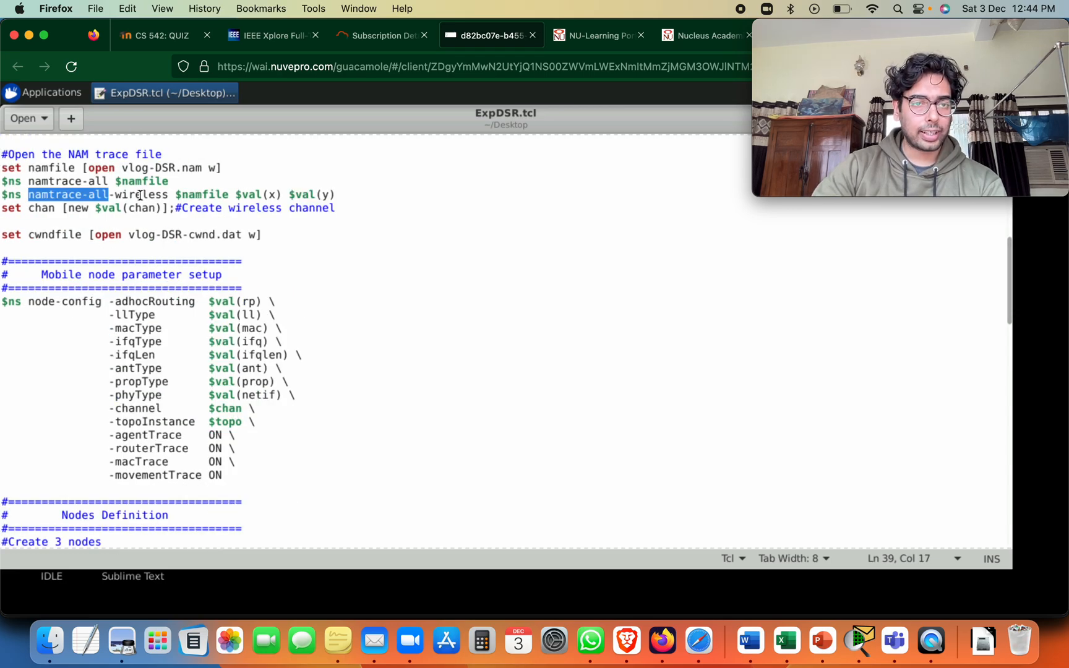
pyautogui.click(77, 195)
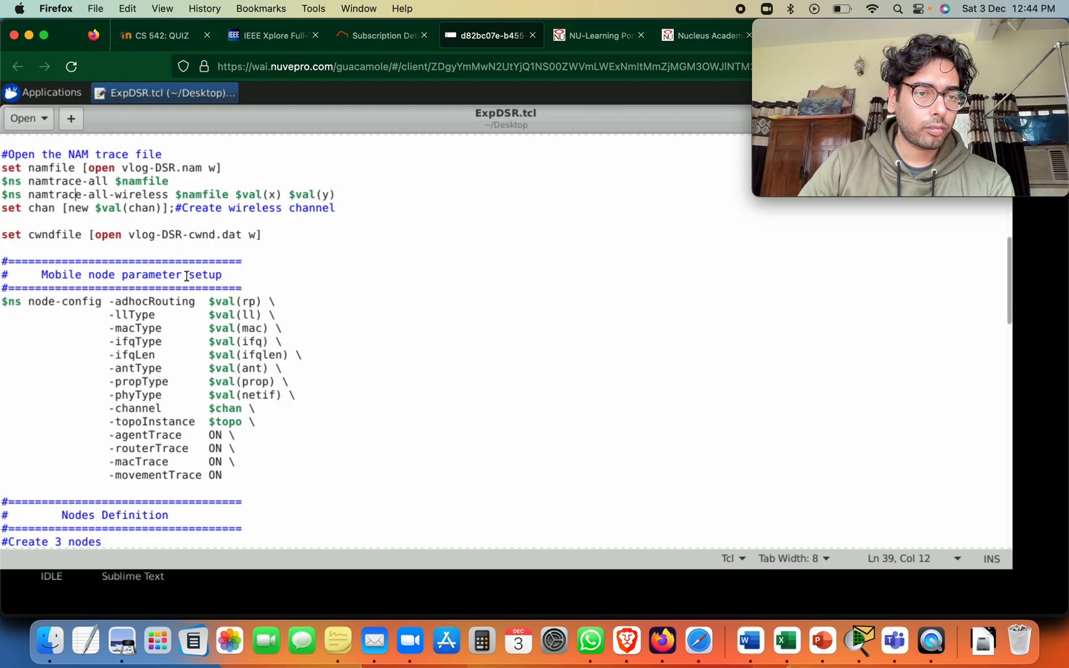
# Review the mobile node configuration, the coordinates defined for nodes n0, n1 and n2, and the Generate movement commands
pyautogui.scroll(-2, 187, 276)
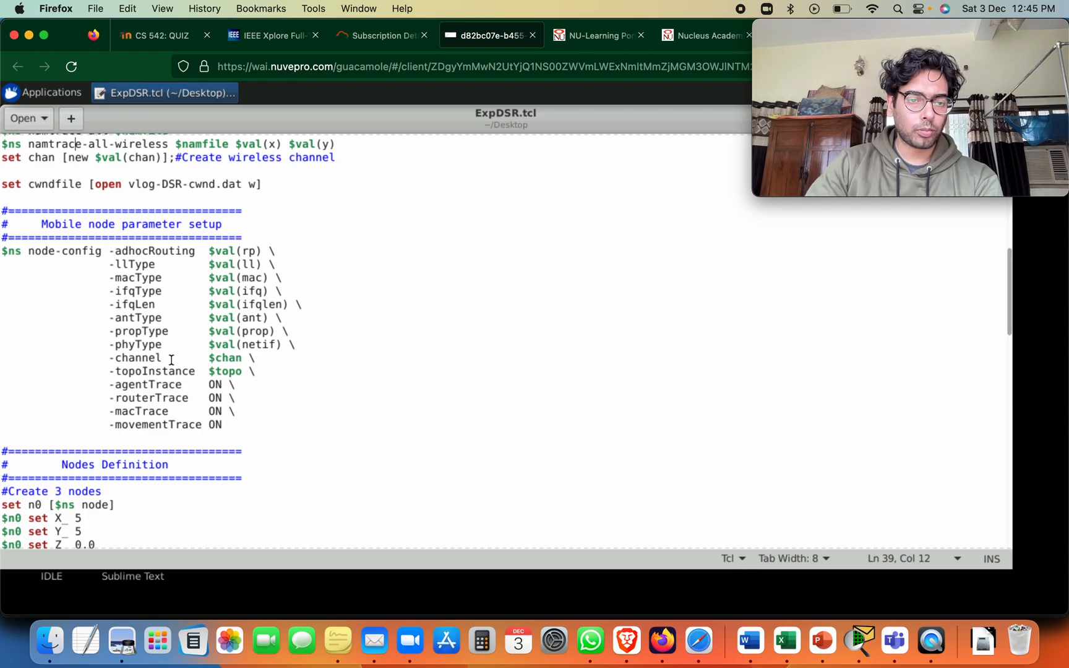
pyautogui.scroll(-5, 172, 360)
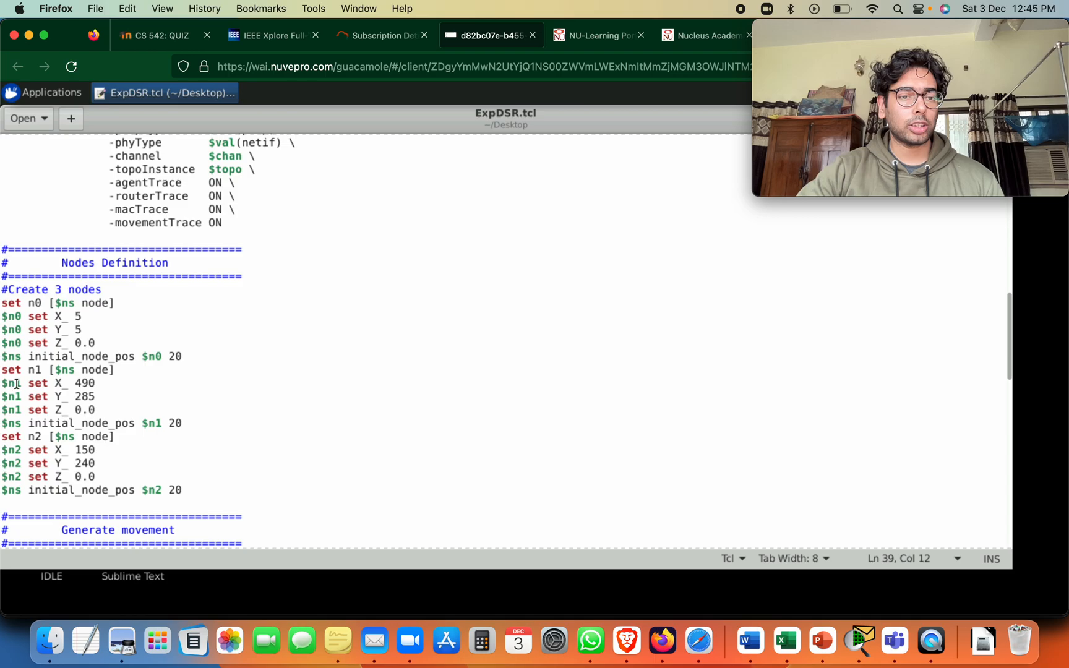
pyautogui.moveTo(16, 383); pyautogui.dragTo(90, 409)
pyautogui.moveTo(23, 370); pyautogui.dragTo(62, 370)
pyautogui.moveTo(22, 436); pyautogui.dragTo(96, 477)
pyautogui.scroll(-5, 202, 348)
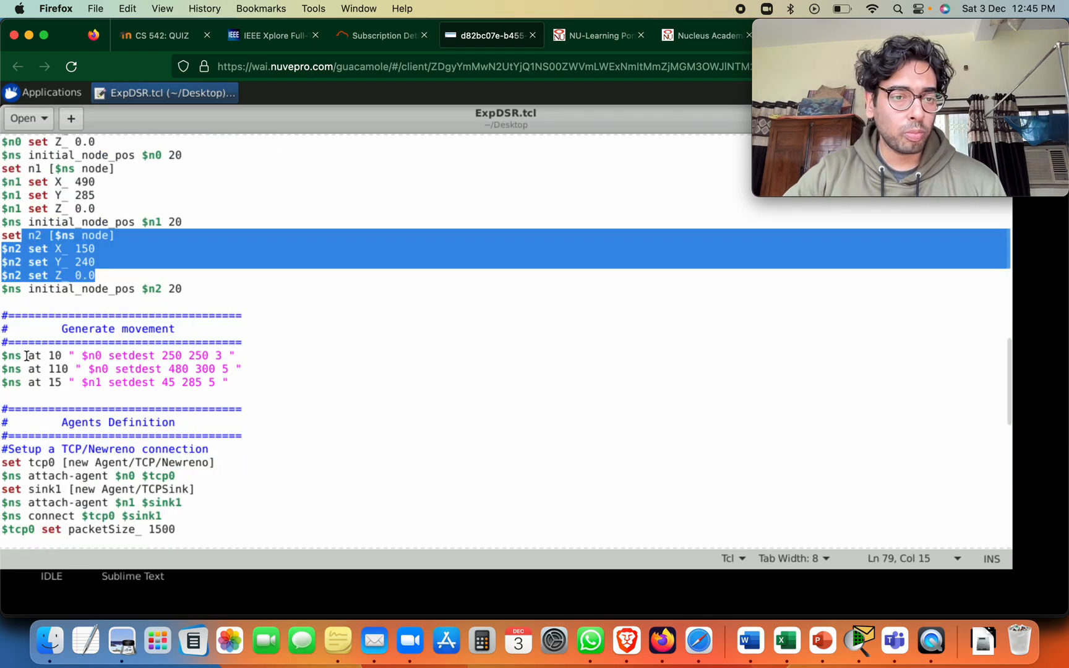
pyautogui.moveTo(15, 356); pyautogui.dragTo(258, 380)
pyautogui.click(62, 371)
pyautogui.moveTo(34, 370); pyautogui.dragTo(56, 356)
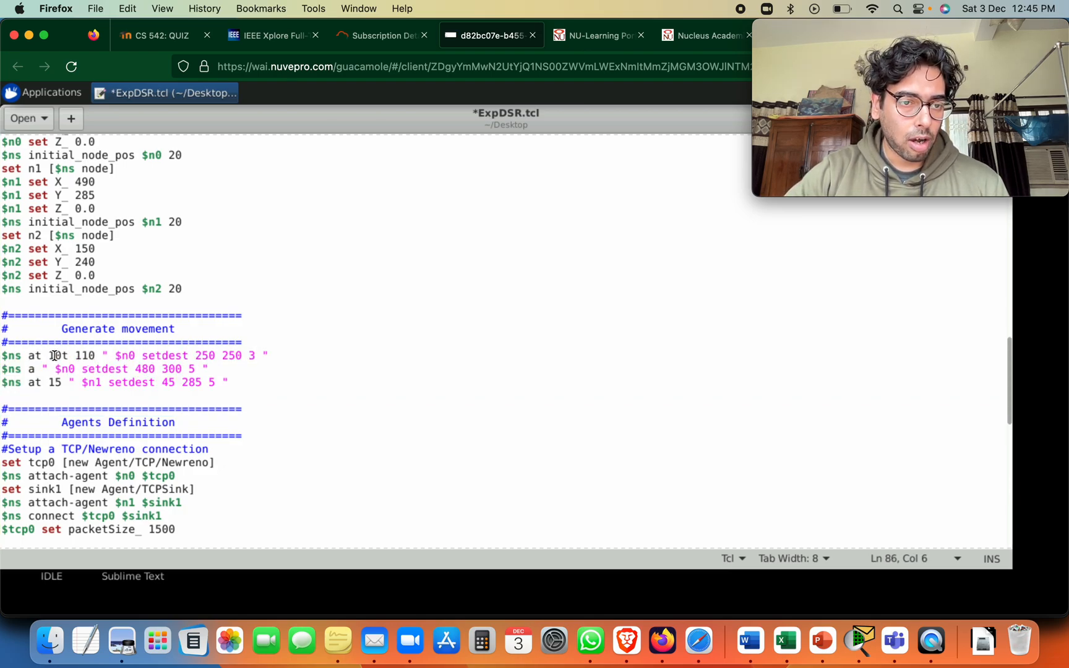
pyautogui.write('z')
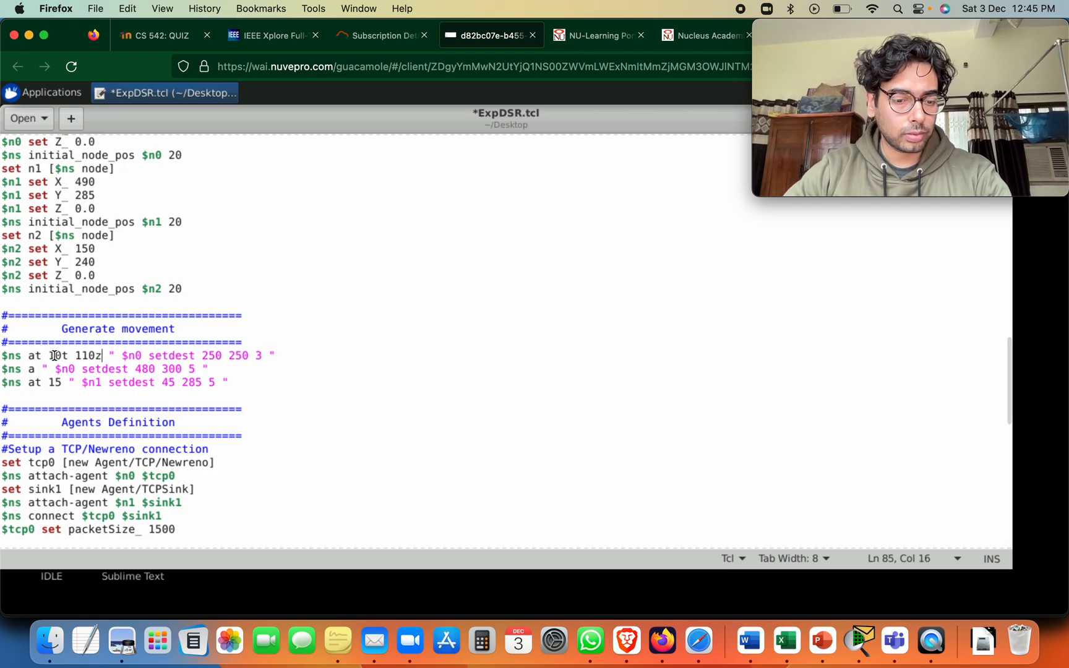
pyautogui.press('BackSpace')
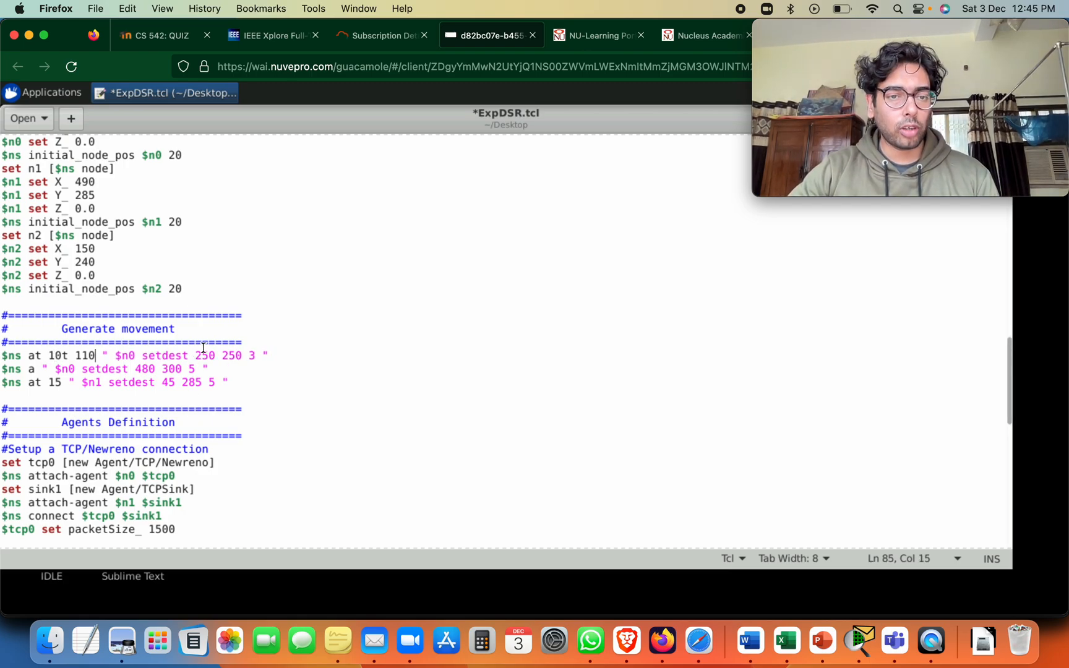
# Review the first n0 setdest destination and speed, followed by the TCP/Newreno agent and TCPSink definitions
pyautogui.moveTo(196, 351); pyautogui.dragTo(261, 350)
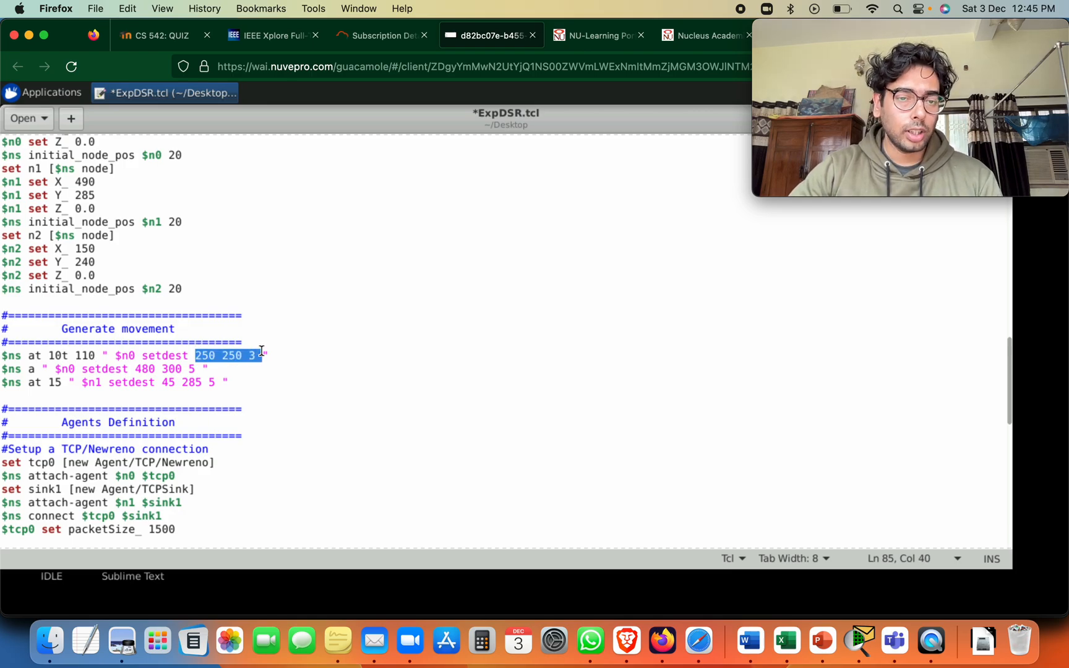
pyautogui.scroll(-3, 143, 369)
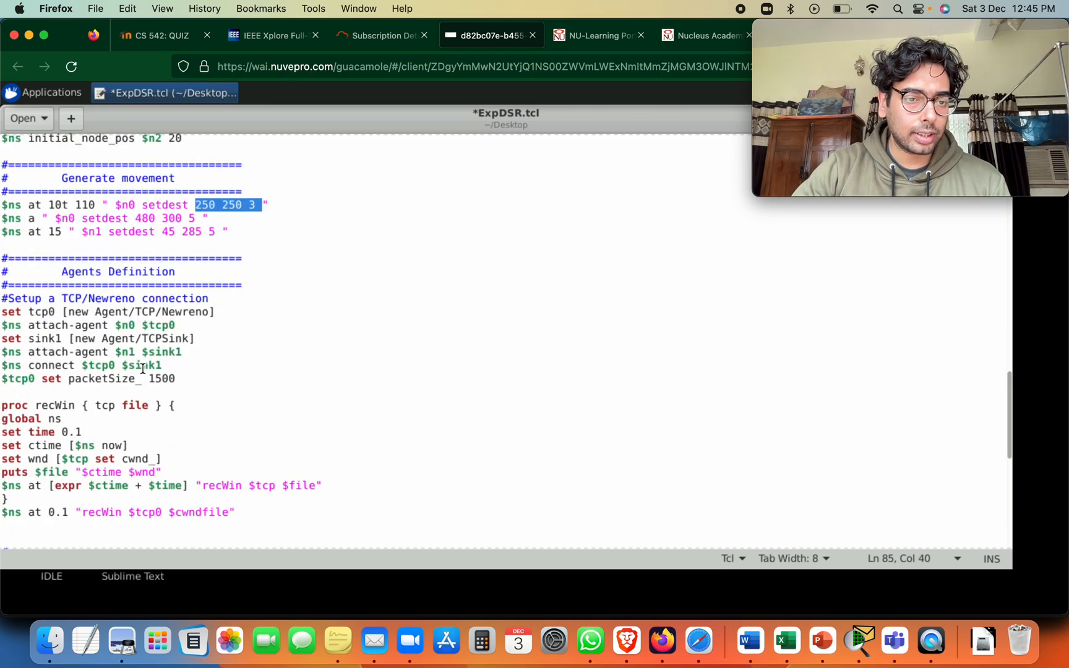
pyautogui.scroll(-1, 143, 369)
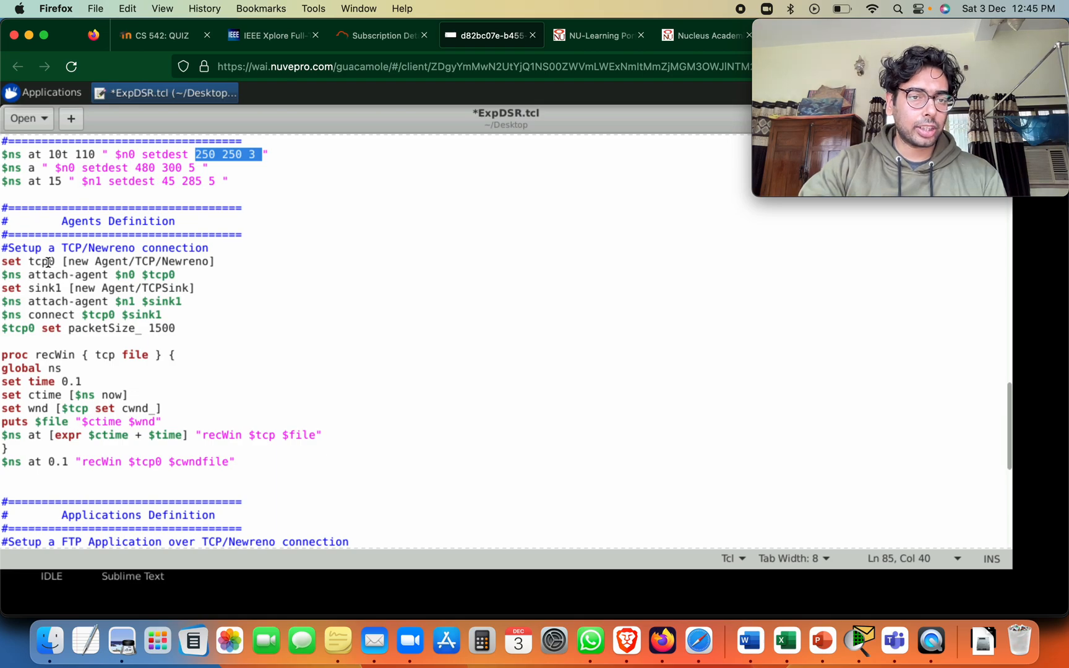
pyautogui.moveTo(36, 259); pyautogui.dragTo(88, 260)
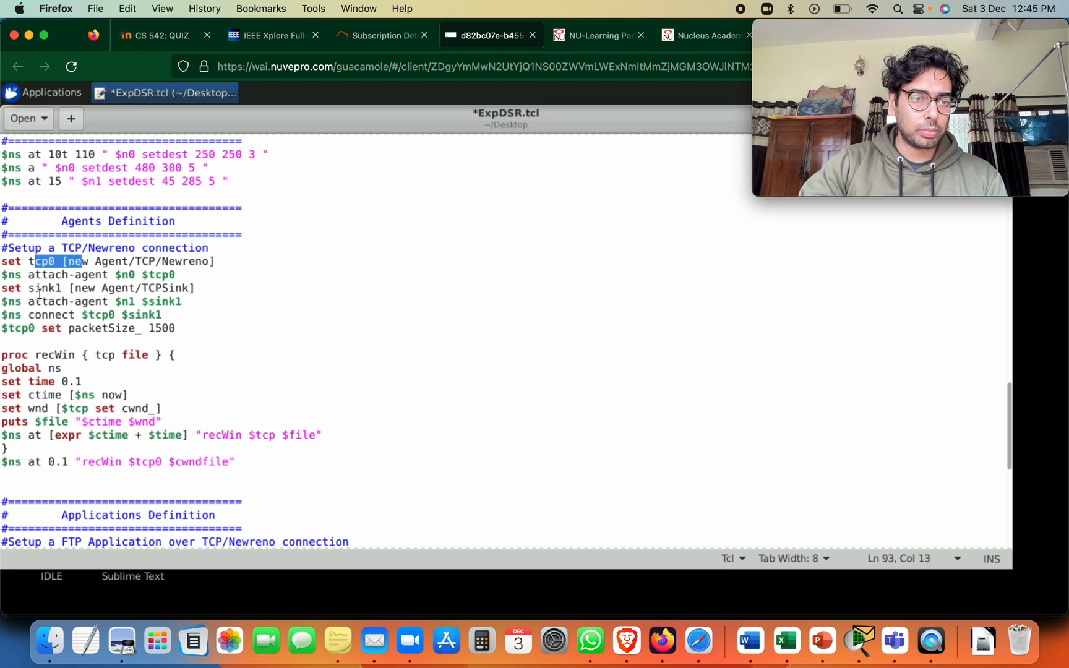
pyautogui.moveTo(35, 289); pyautogui.dragTo(91, 302)
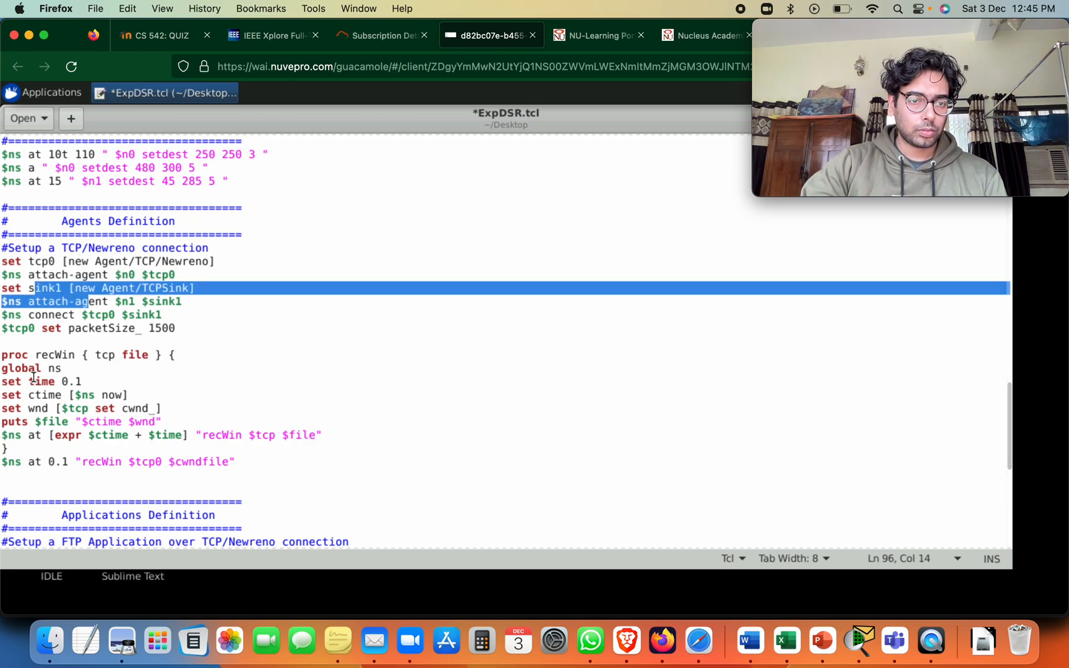
# Examine the recWin procedure, the FTP application's start and stop times, and the Termination section of the script
pyautogui.scroll(-2, 35, 369)
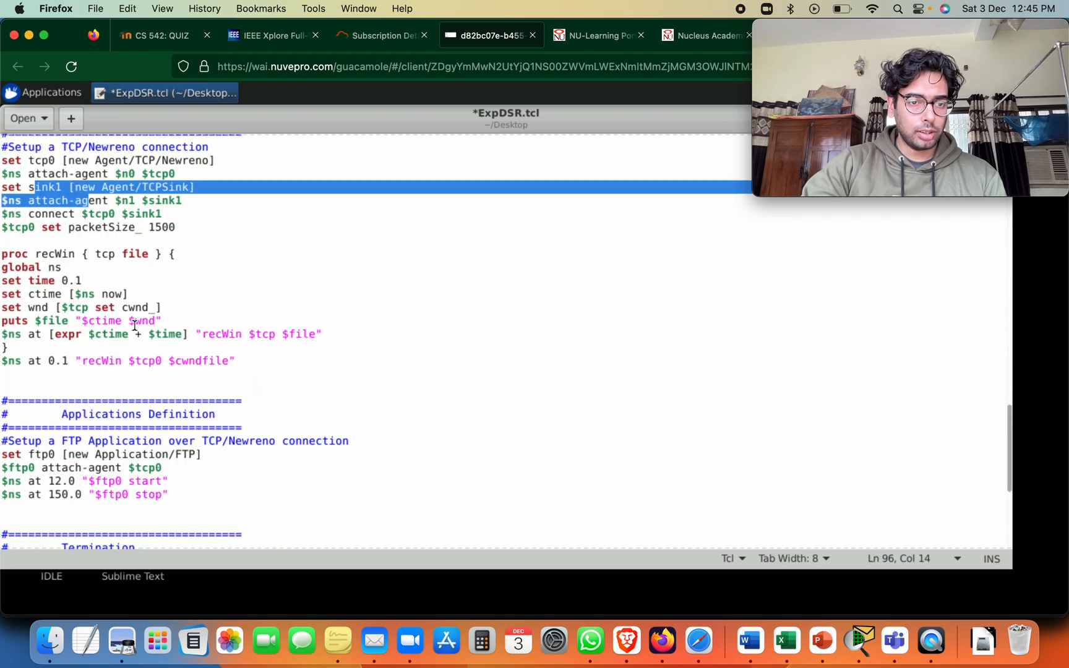
pyautogui.scroll(-2, 108, 407)
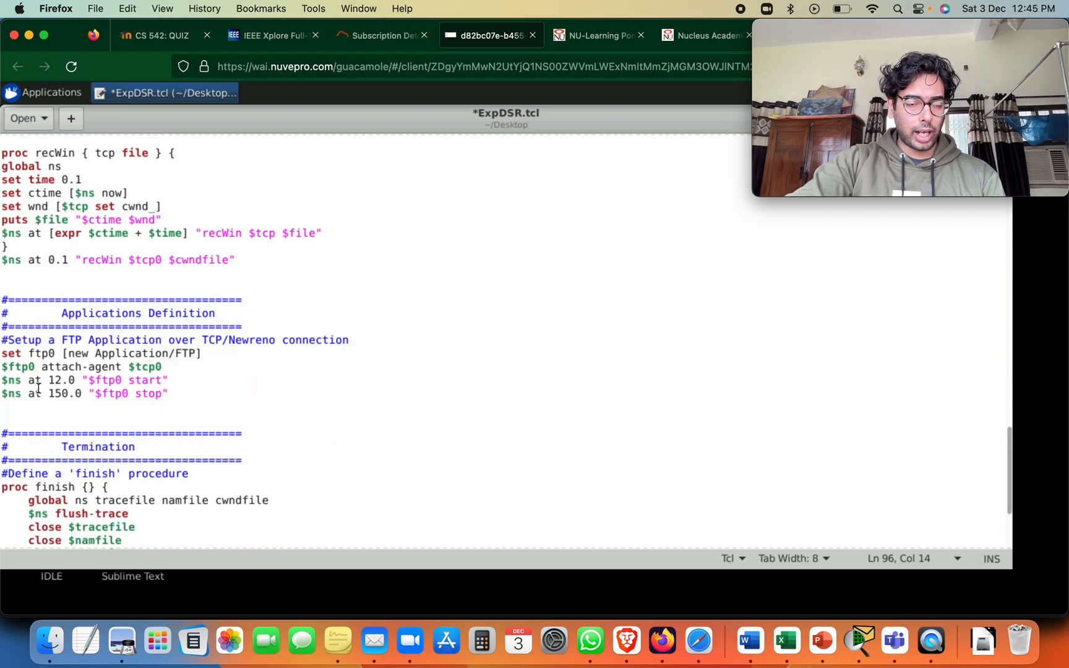
pyautogui.moveTo(35, 380); pyautogui.dragTo(162, 395)
pyautogui.click(130, 391)
pyautogui.scroll(-1, 153, 451)
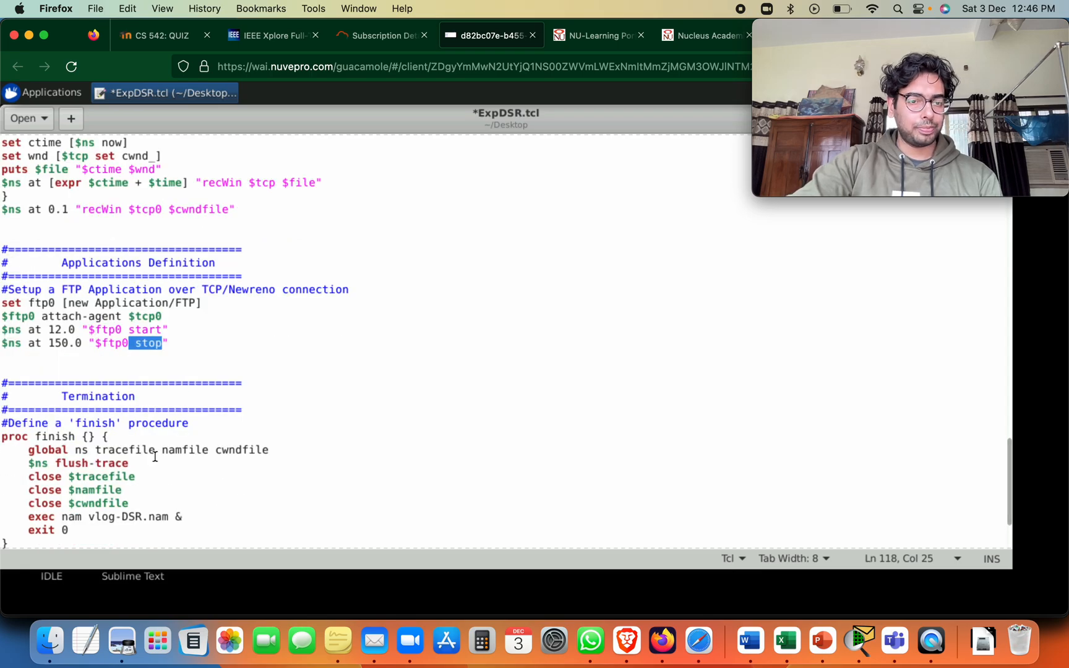
pyautogui.scroll(-2, 155, 456)
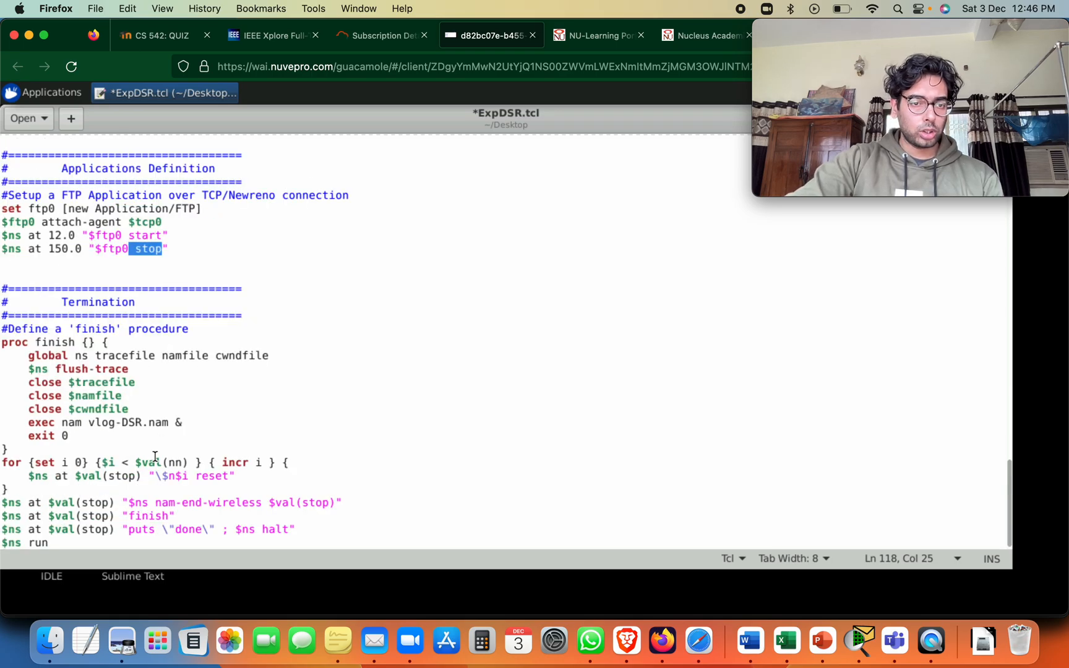
# Move the editor window to reach its controls and close ExpDSR.tcl without saving the changes
pyautogui.moveTo(761, 105)
pyautogui.moveTo(701, 120); pyautogui.dragTo(682, 262)
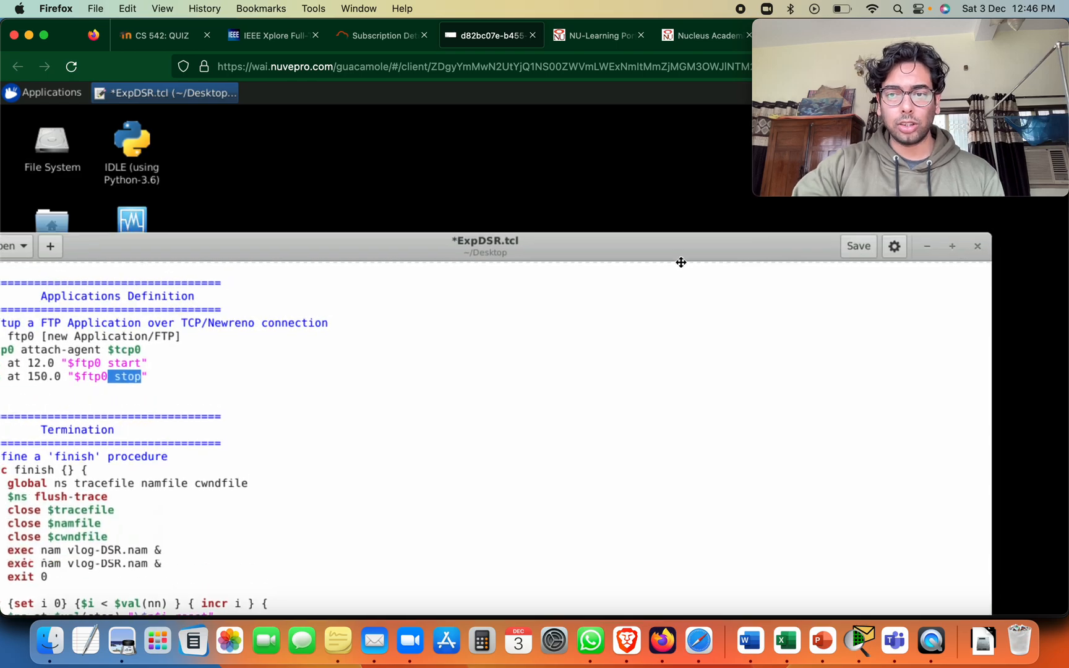
pyautogui.click(980, 261)
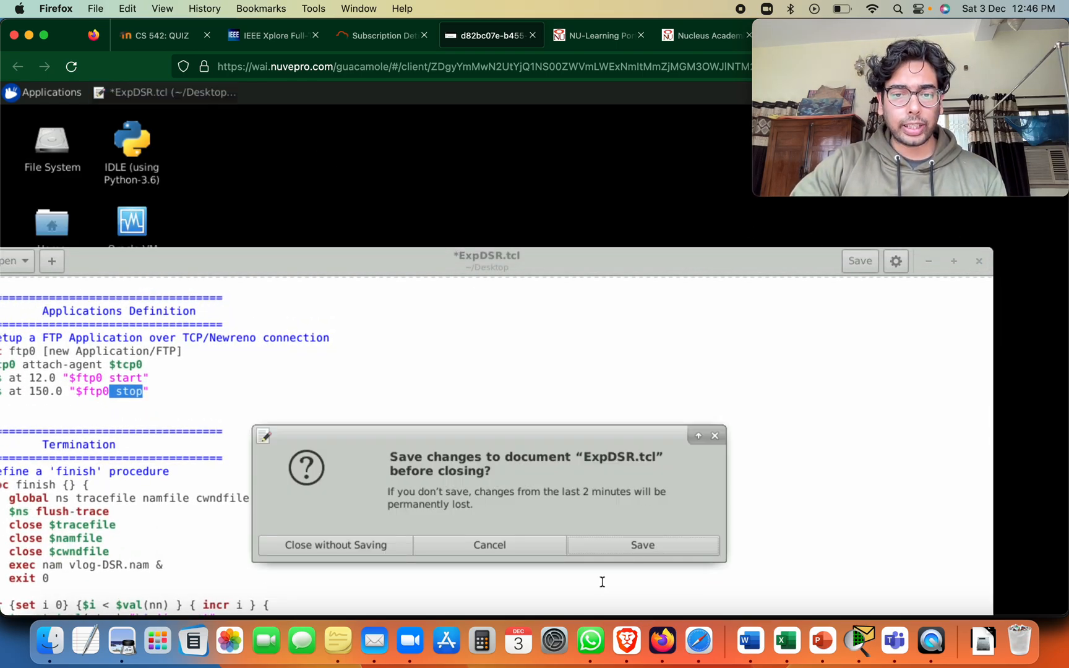
pyautogui.click(390, 544)
# Open a terminal from the desktop and move its window
pyautogui.rightClick(330, 156)
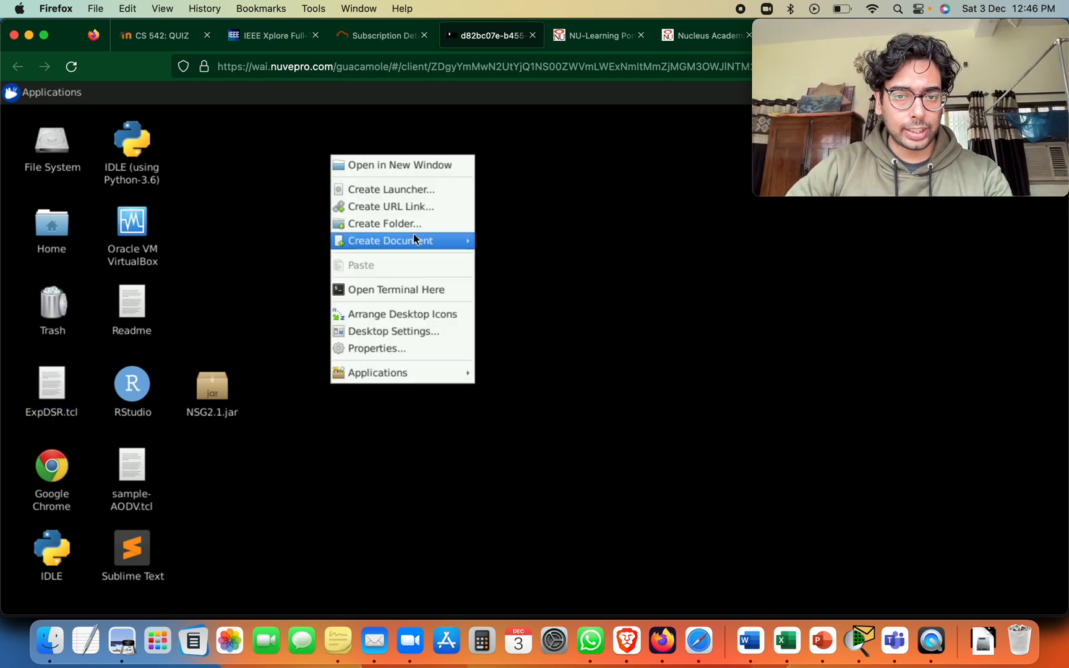
pyautogui.moveTo(408, 241)
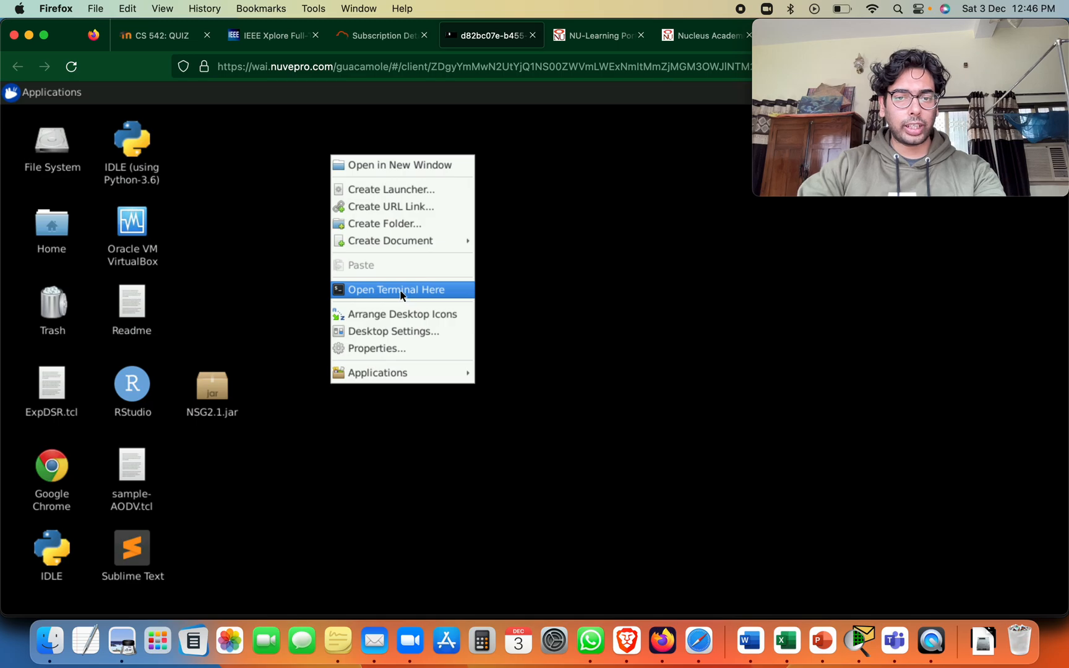
pyautogui.click(401, 289)
pyautogui.moveTo(288, 116); pyautogui.dragTo(490, 117)
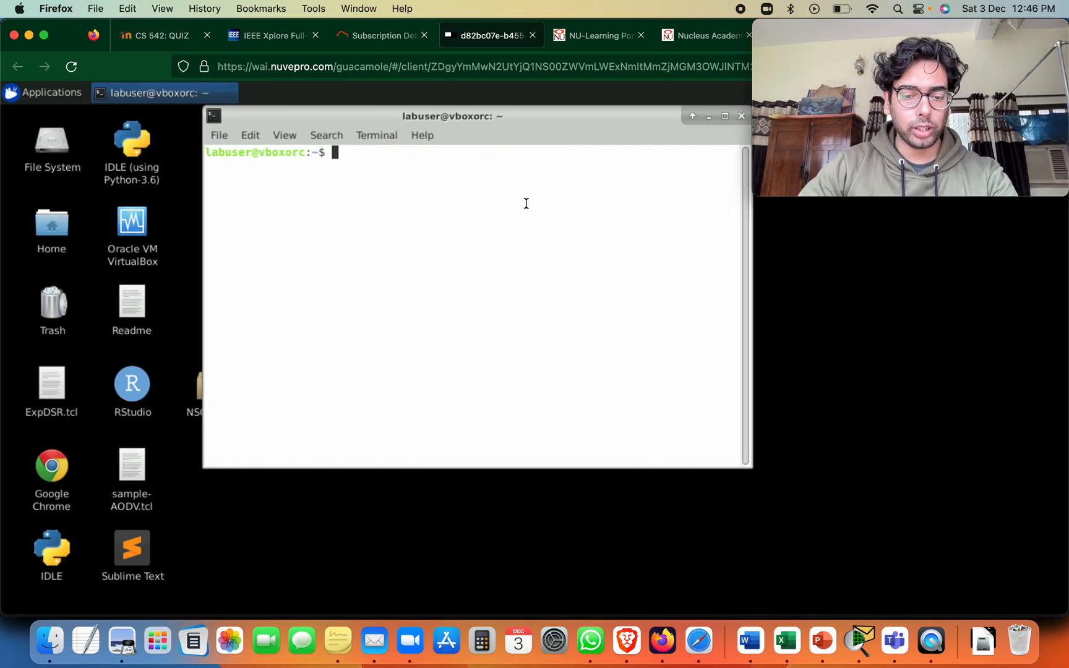
# Change the terminal's working directory to Desktop and list its contents
pyautogui.write('cd Desl')
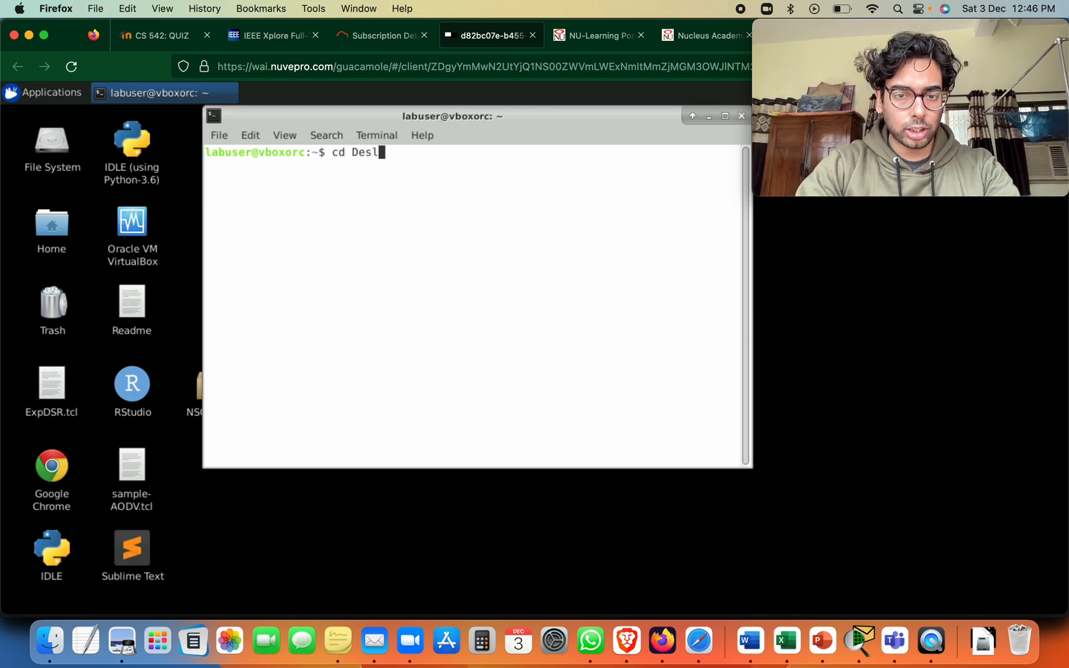
pyautogui.press('BackSpace')
pyautogui.write('k')
pyautogui.press('Tab')
pyautogui.press('Return')
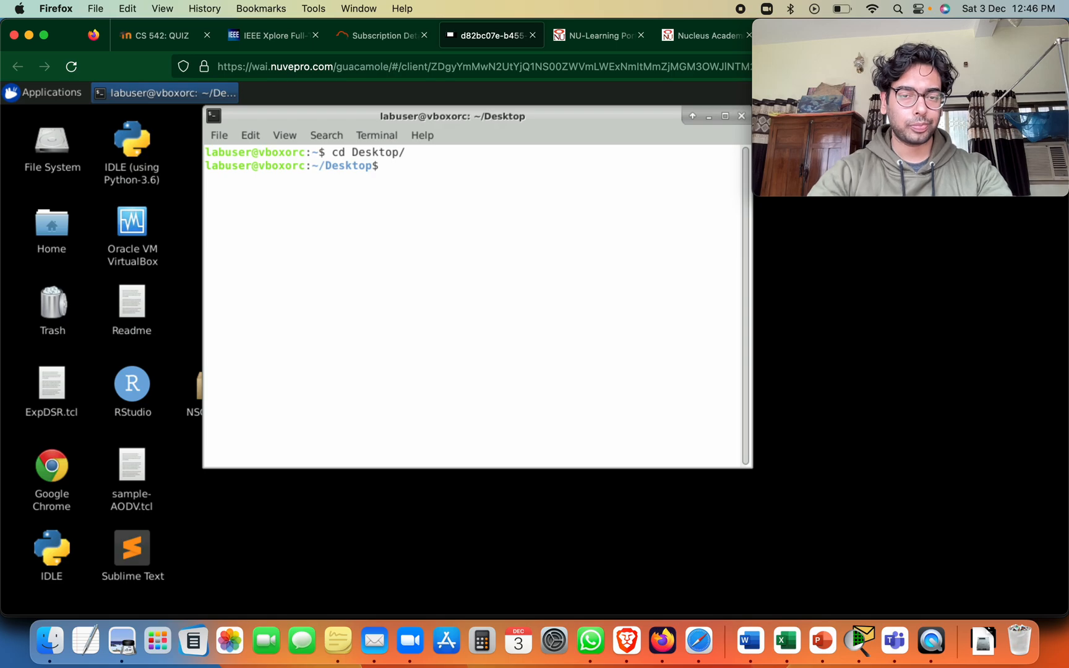
pyautogui.write('ls')
pyautogui.press('Return')
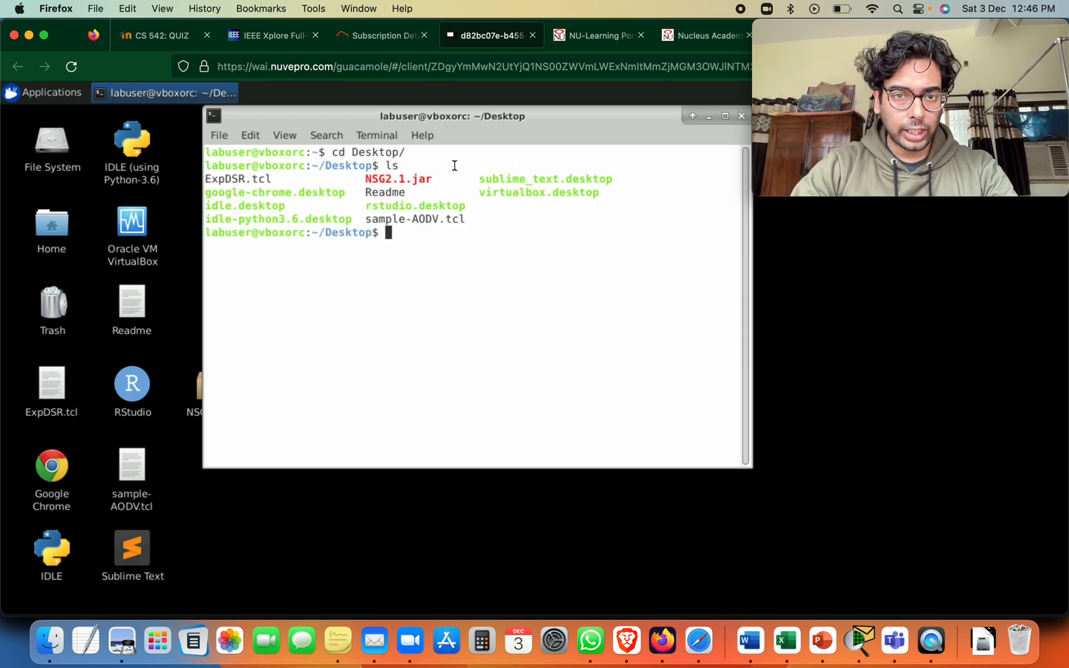
# Launch the NSG2.1.jar scenario generator from the terminal with java -jar
pyautogui.moveTo(399, 179)
pyautogui.mouseDown()
pyautogui.moveTo(372, 179)
pyautogui.moveTo(405, 179)
pyautogui.moveTo(385, 179)
pyautogui.mouseUp()
pyautogui.click(404, 179)
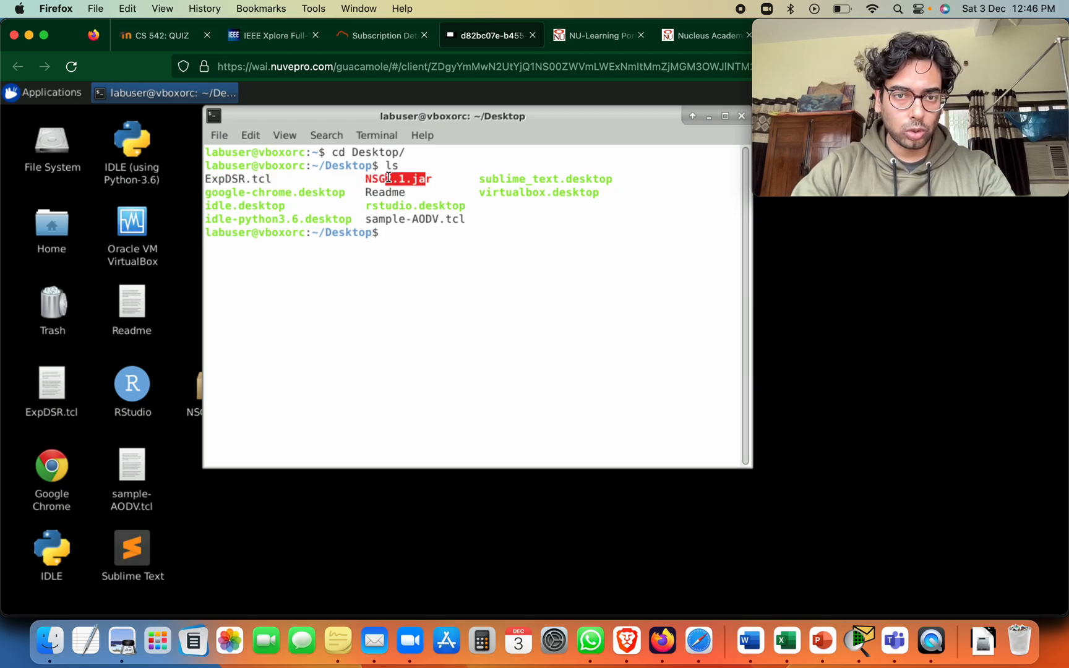
pyautogui.write('jav')
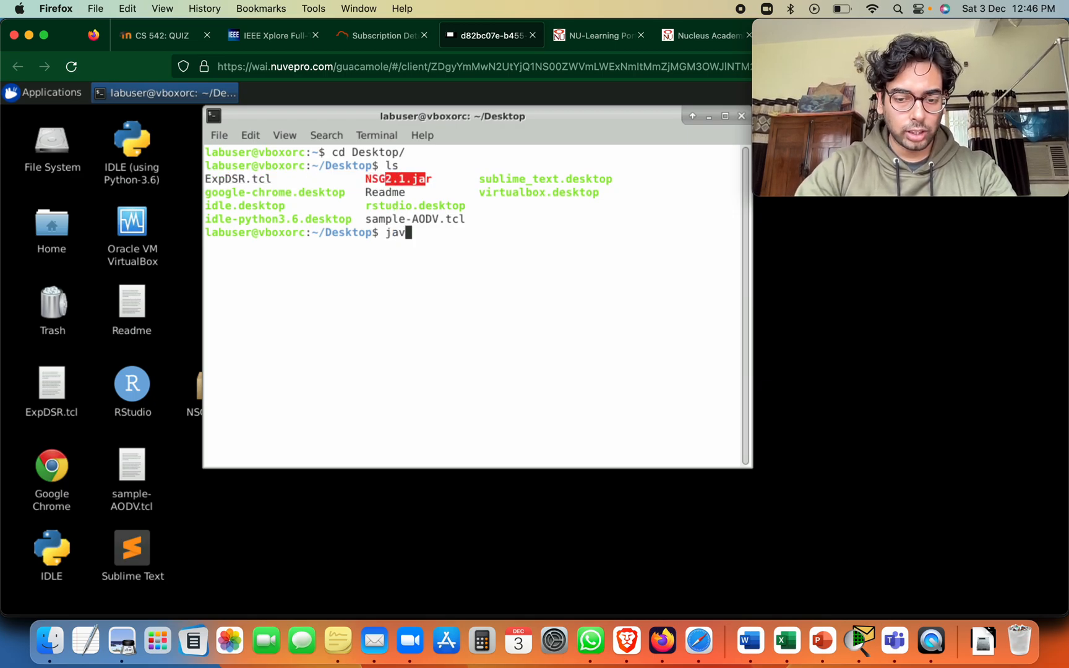
pyautogui.write('a -jar NS')
pyautogui.press('Tab')
pyautogui.press('Return')
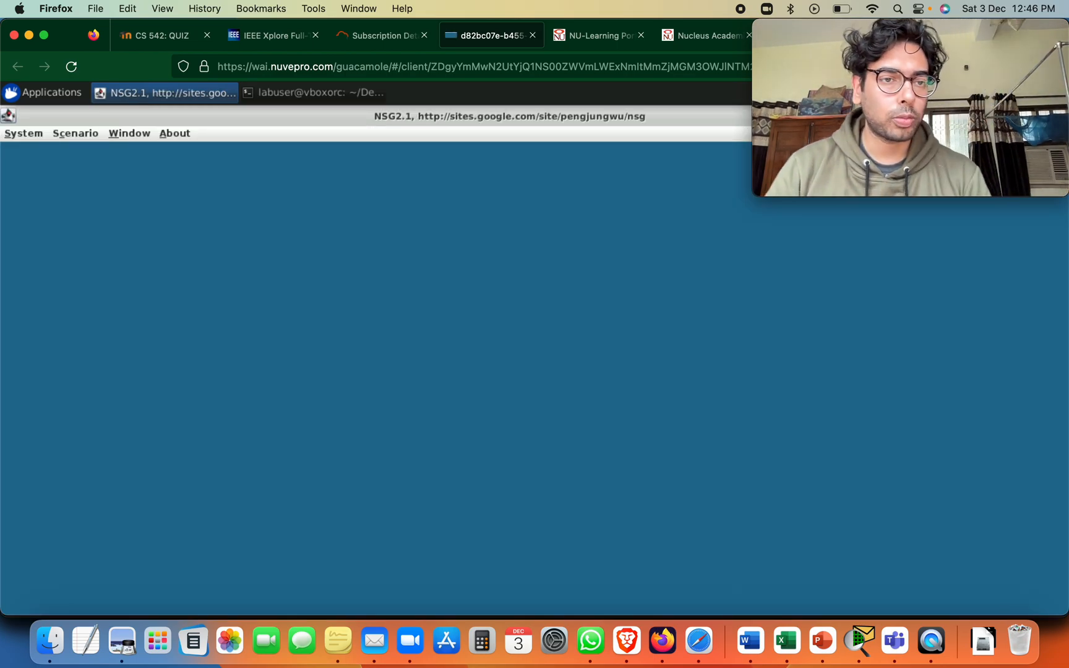
# Create a new wireless scenario and place three single nodes at about (151, 220), (591, 265) and (1108, 283)
pyautogui.click(75, 134)
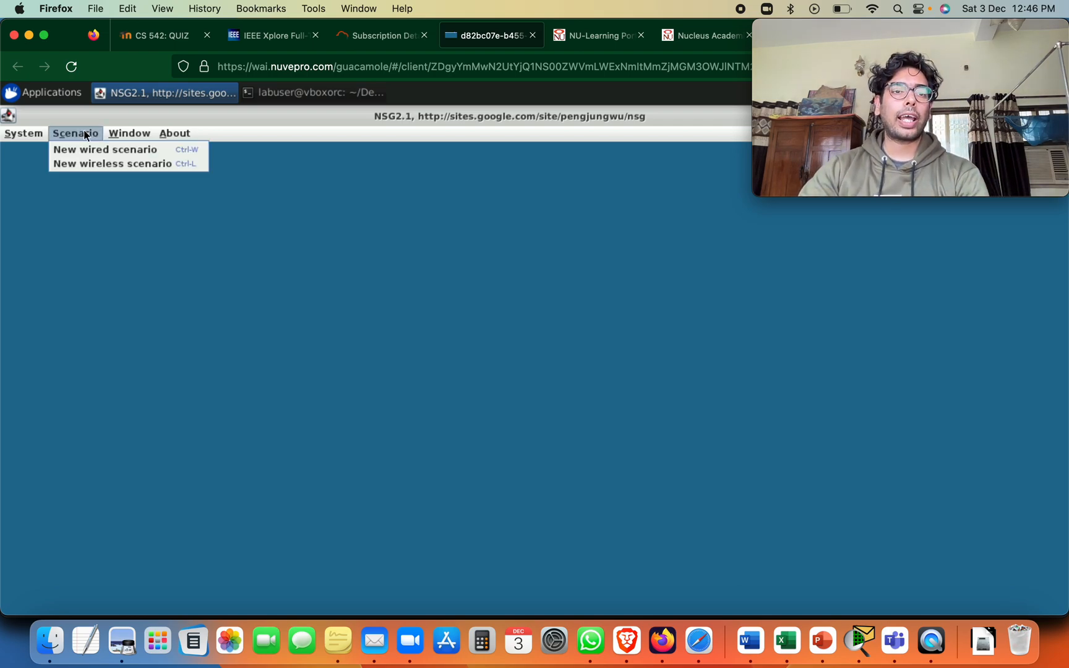
pyautogui.click(117, 164)
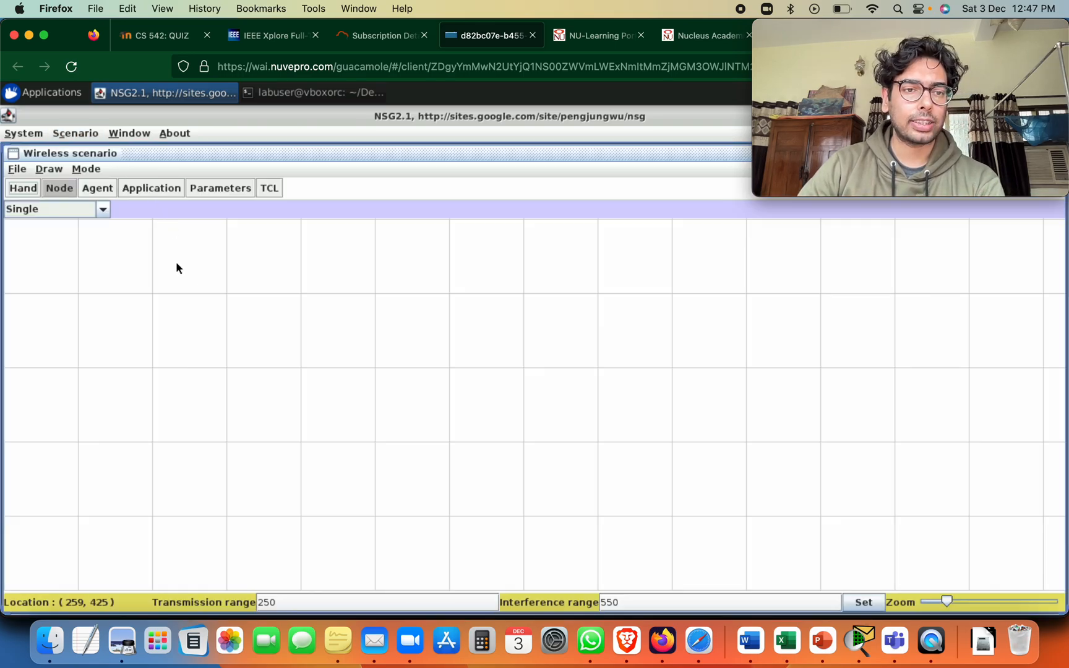
pyautogui.click(60, 187)
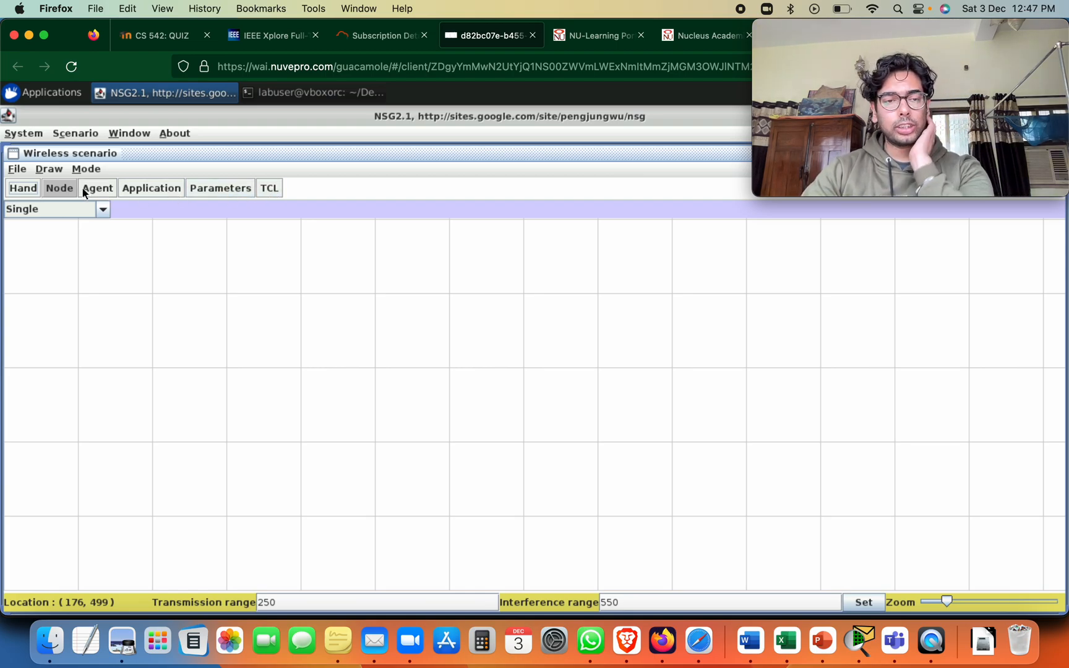
pyautogui.click(52, 189)
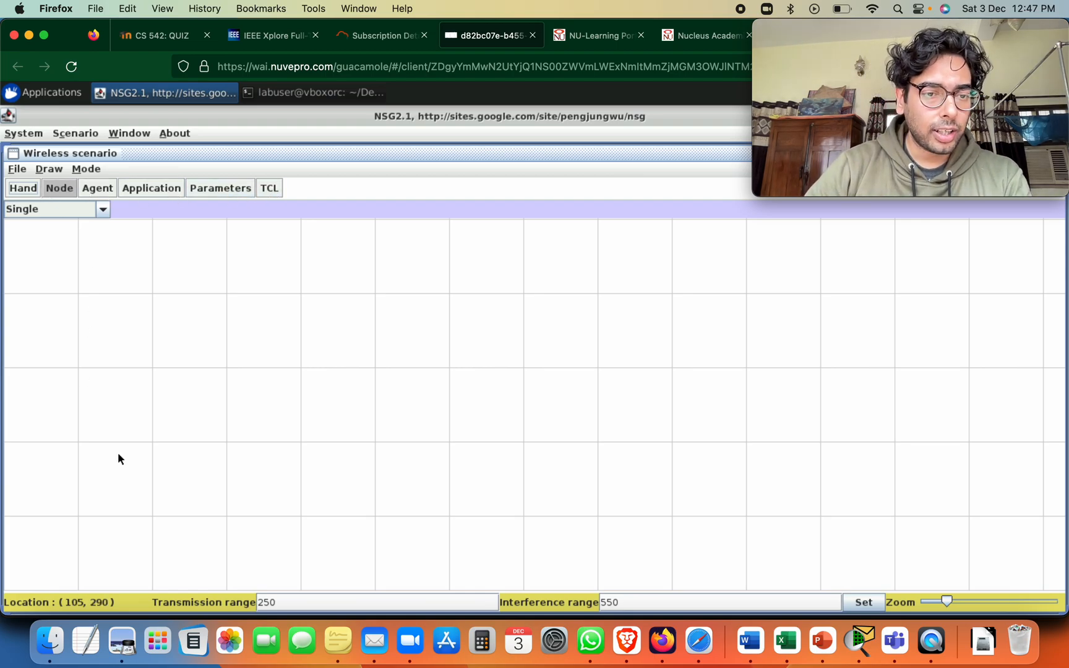
pyautogui.click(116, 431)
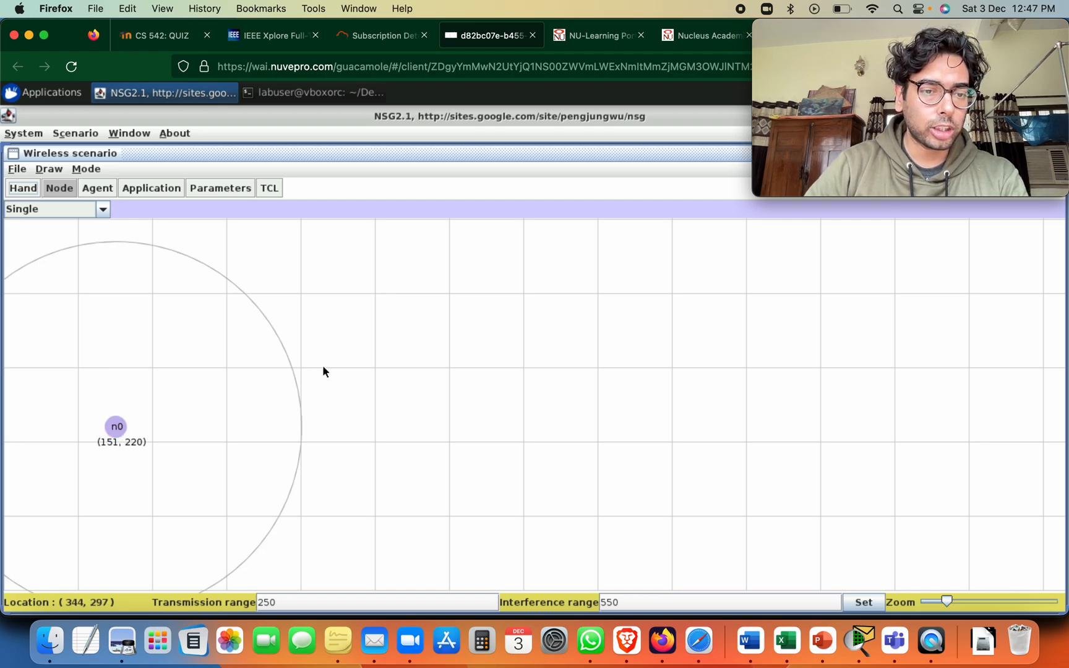
pyautogui.click(443, 393)
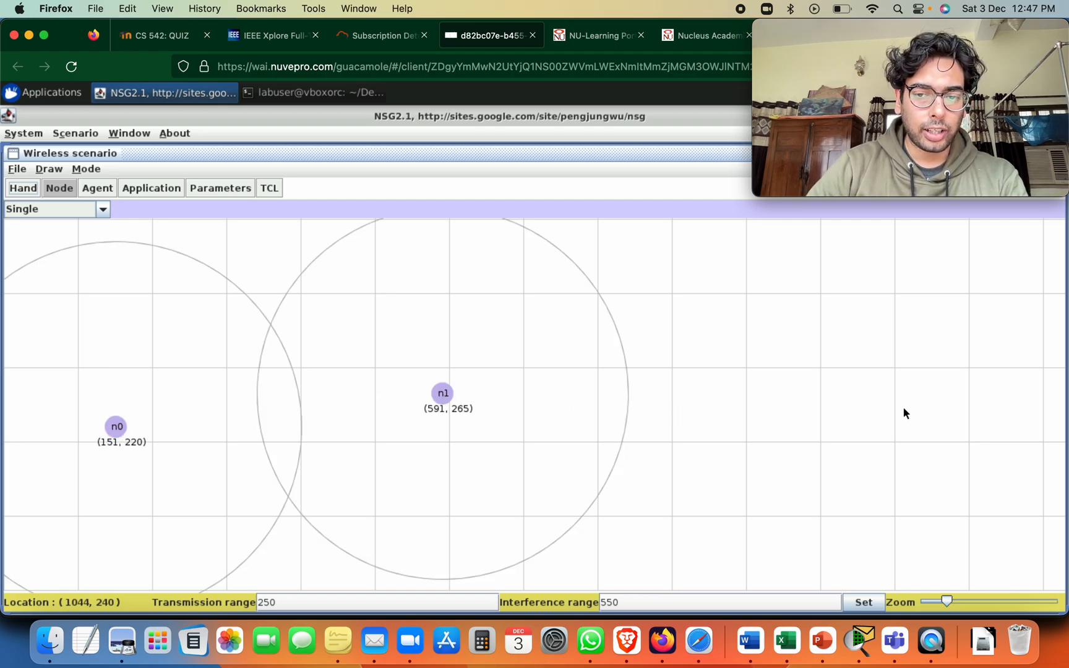
pyautogui.click(827, 381)
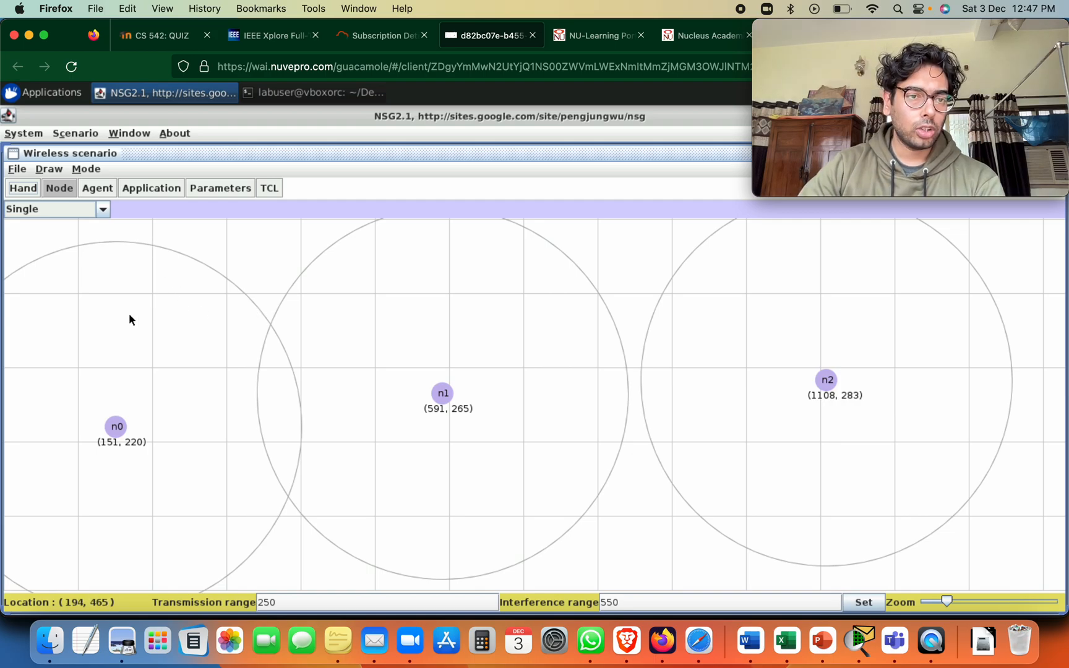
# Open the waypoint setup of node n0 and arrange its window so all fields are reachable
pyautogui.click(120, 427)
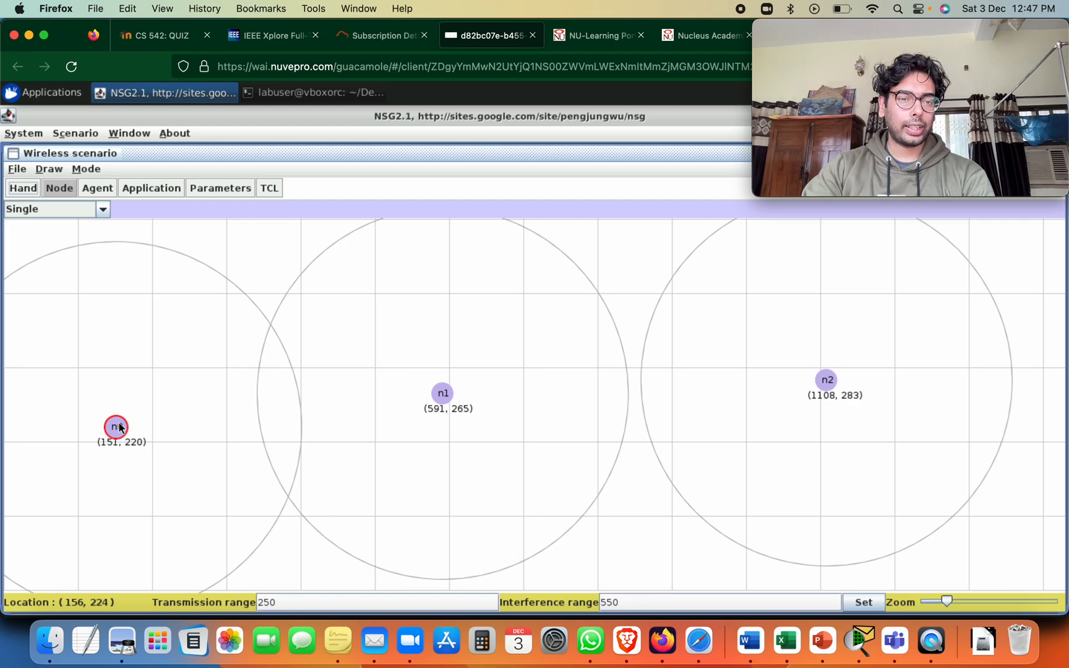
pyautogui.rightClick(119, 427)
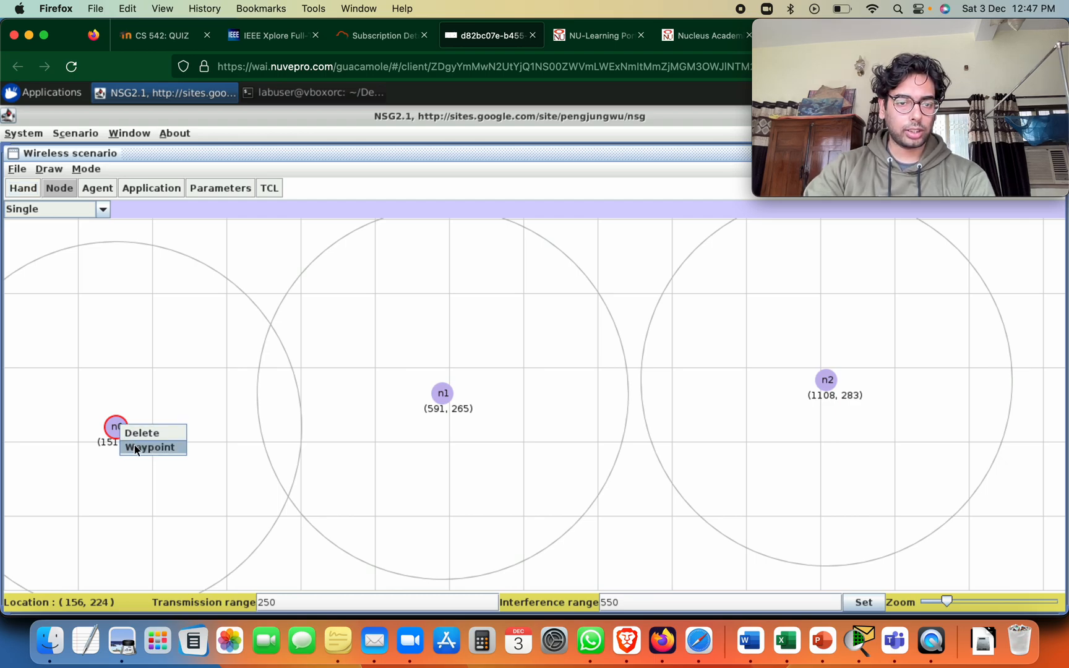
pyautogui.click(135, 446)
pyautogui.moveTo(470, 135); pyautogui.dragTo(443, 132)
pyautogui.moveTo(599, 132); pyautogui.dragTo(484, 131)
pyautogui.moveTo(613, 194); pyautogui.dragTo(654, 196)
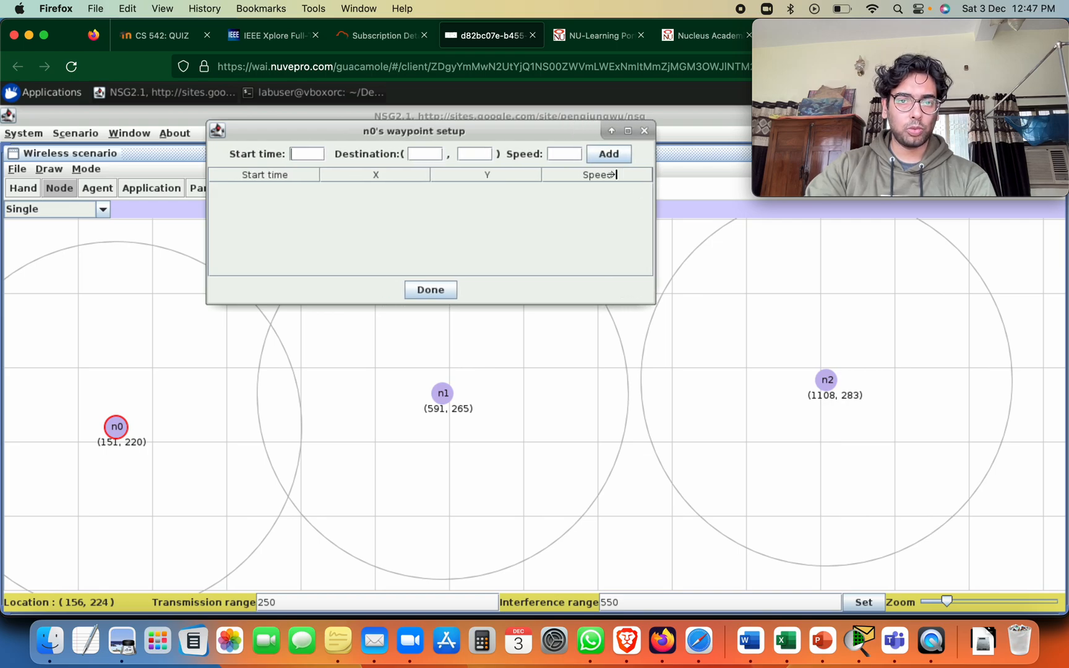
# Add a waypoint for n0 with start time 10, destination (250, 250) and speed 3
pyautogui.click(300, 155)
pyautogui.write('10')
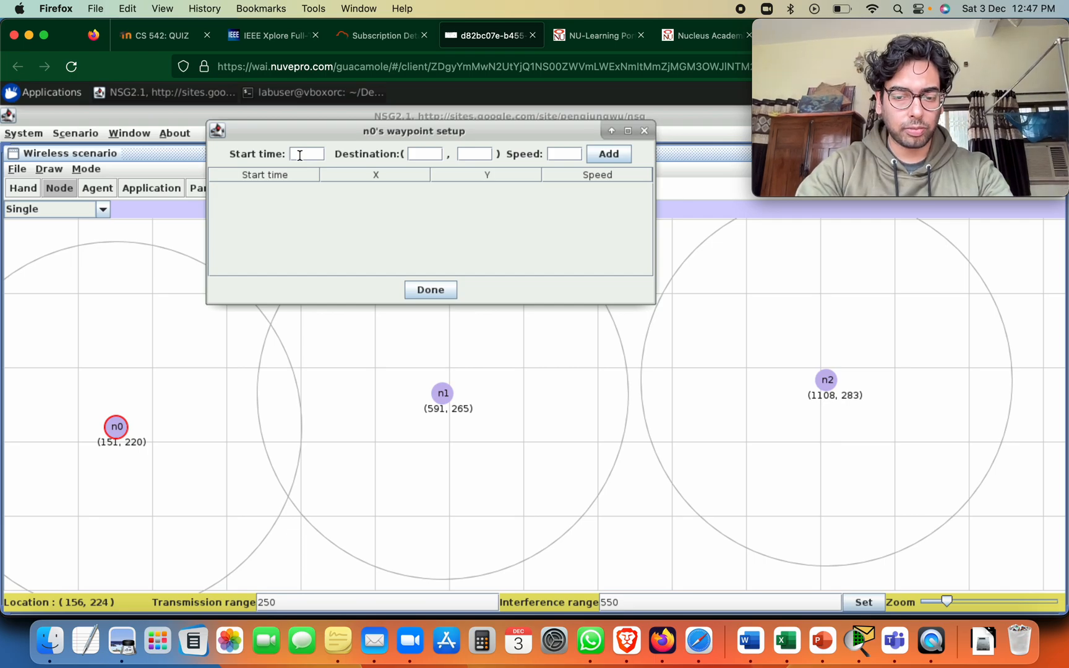
pyautogui.click(438, 157)
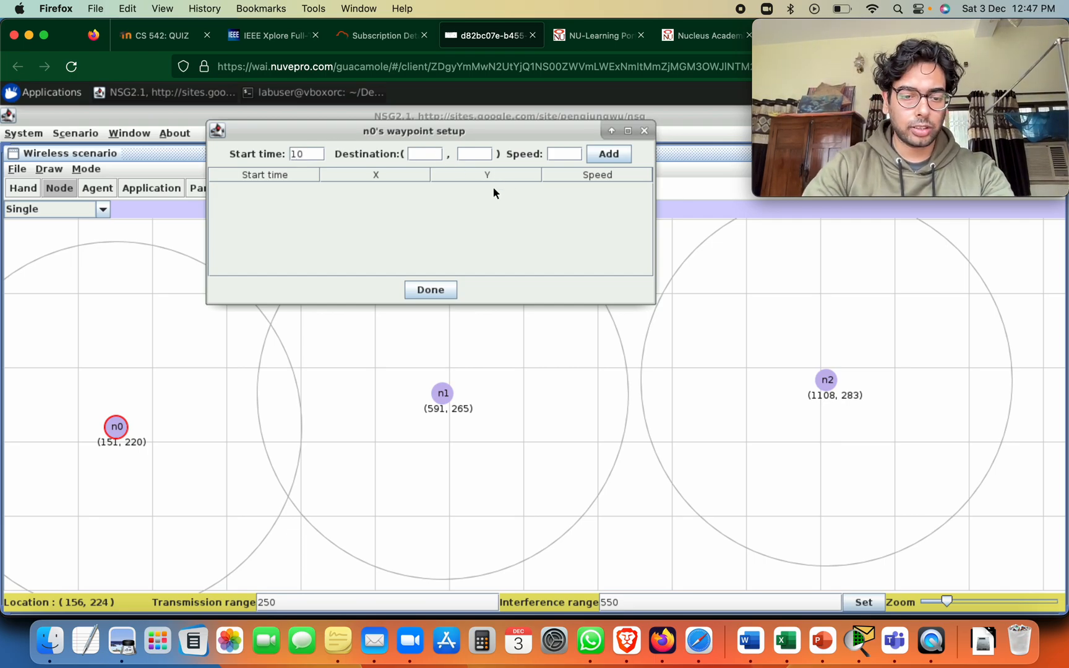
pyautogui.write('250')
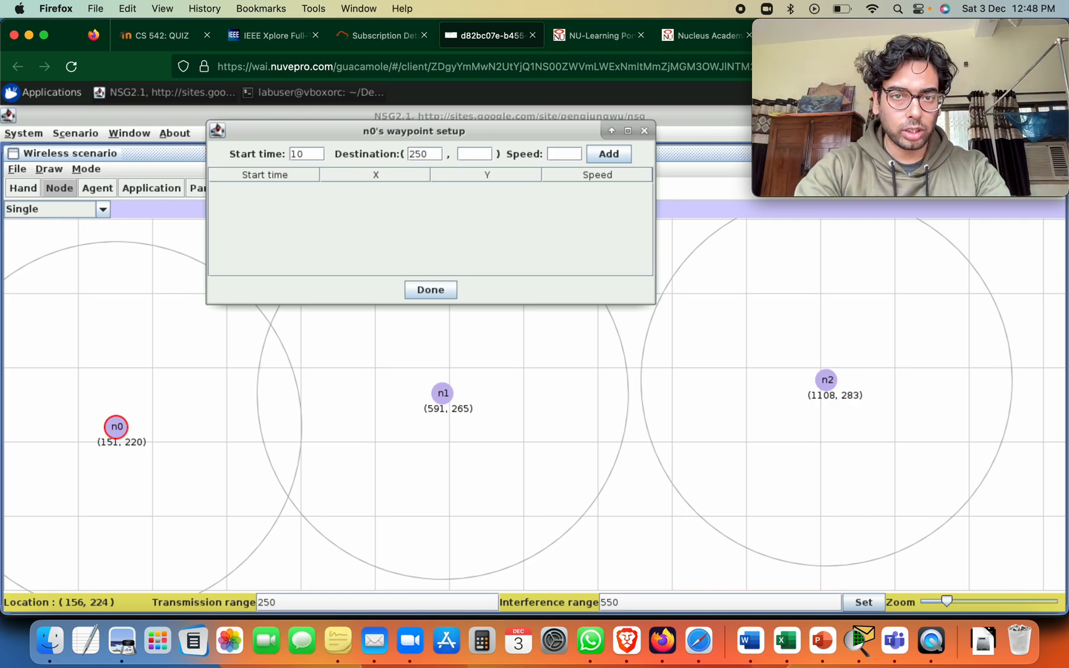
pyautogui.press('Tab')
pyautogui.write('250')
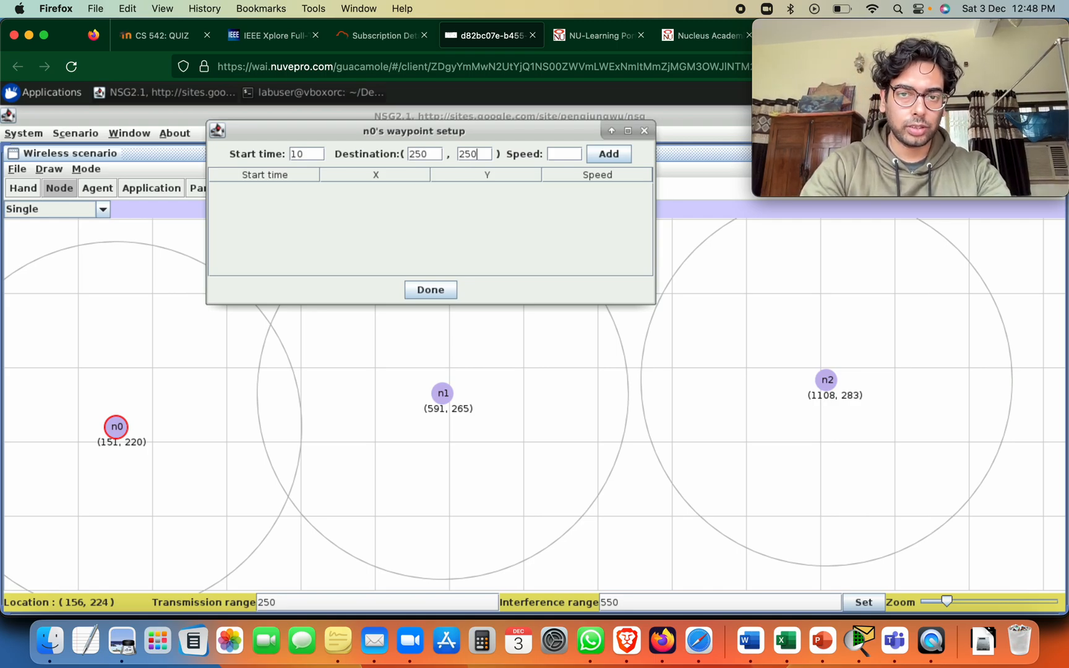
pyautogui.press('Tab')
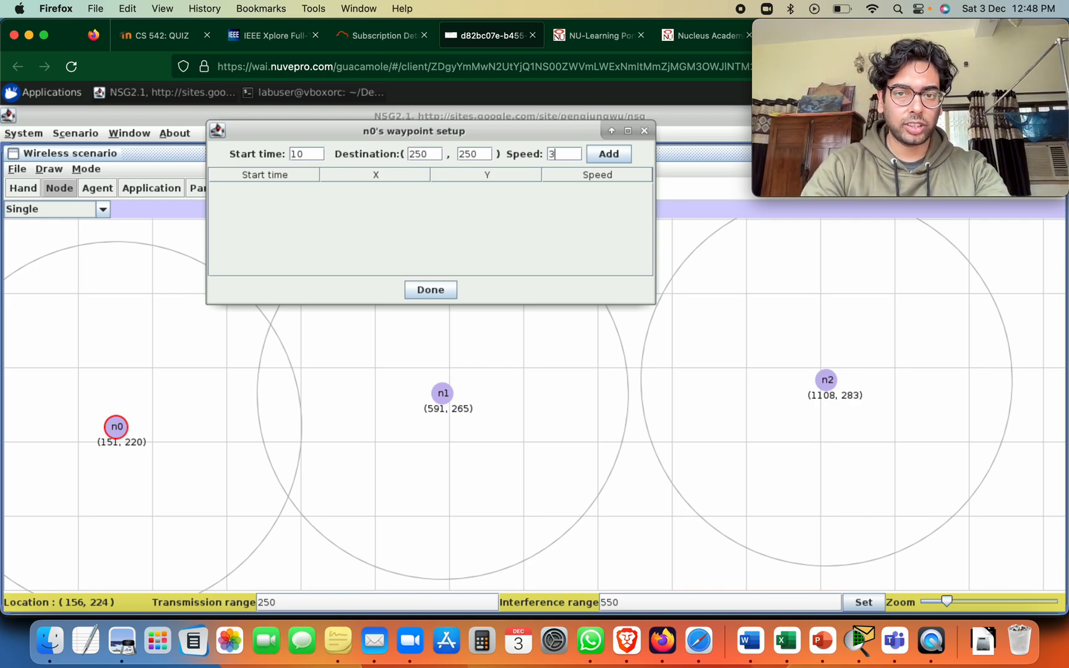
pyautogui.click(619, 159)
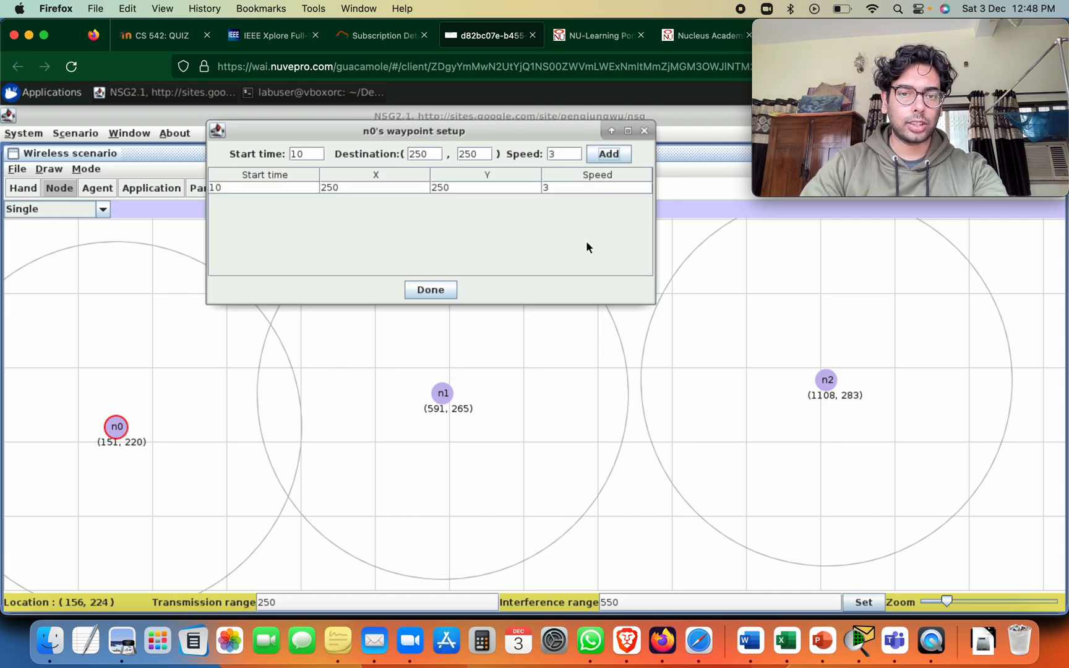
# Set the start time to 110 and the destination X to 480 for n0's second waypoint
pyautogui.click(299, 155)
pyautogui.write('1')
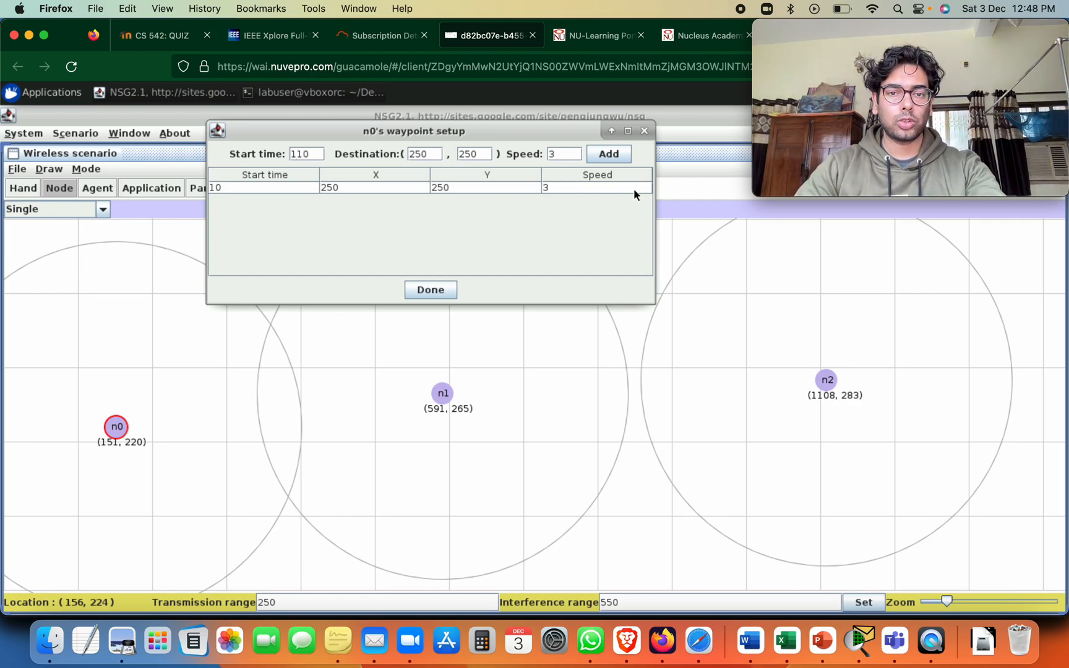
pyautogui.doubleClick(415, 153)
pyautogui.click(414, 151)
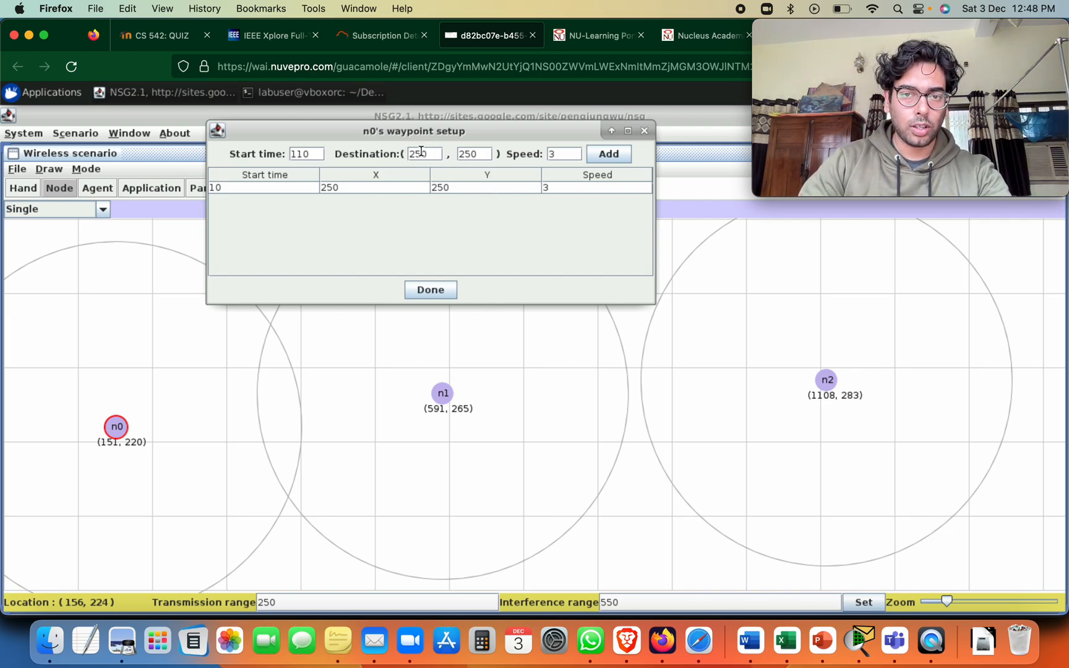
pyautogui.press('BackSpace')
pyautogui.press('BackSpace')
pyautogui.write('480')
pyautogui.press('Delete')
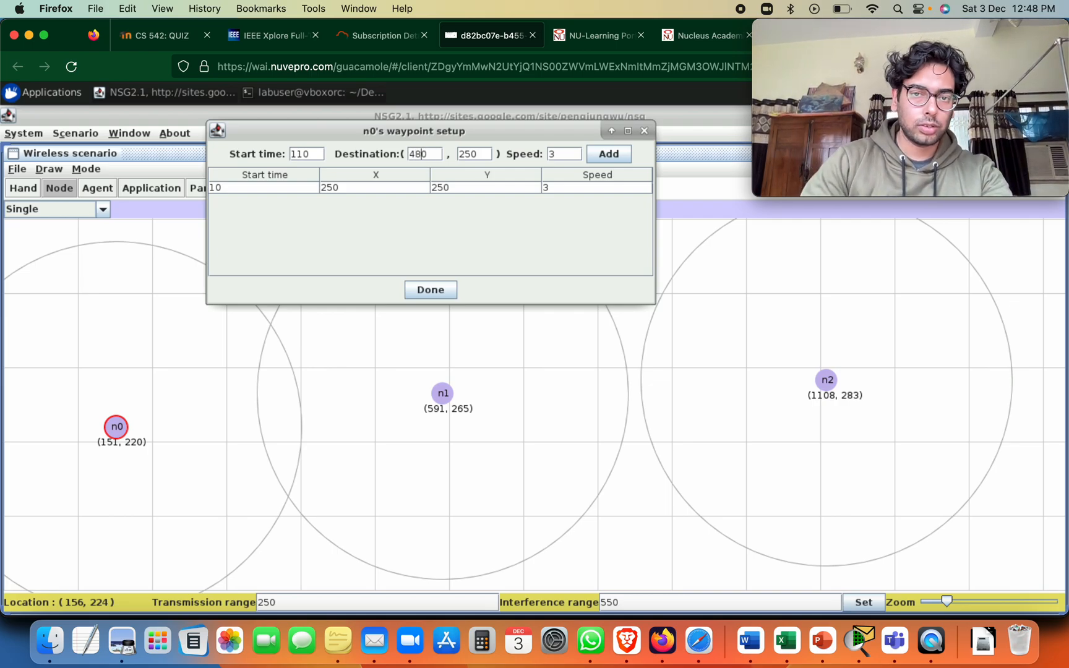
# Set the destination Y to 300 and the speed to 5, then add this second waypoint and finish n0's setup
pyautogui.click(468, 153)
pyautogui.press('BackSpace')
pyautogui.press('BackSpace')
pyautogui.write('30')
pyautogui.click(565, 154)
pyautogui.press('BackSpace')
pyautogui.write('5')
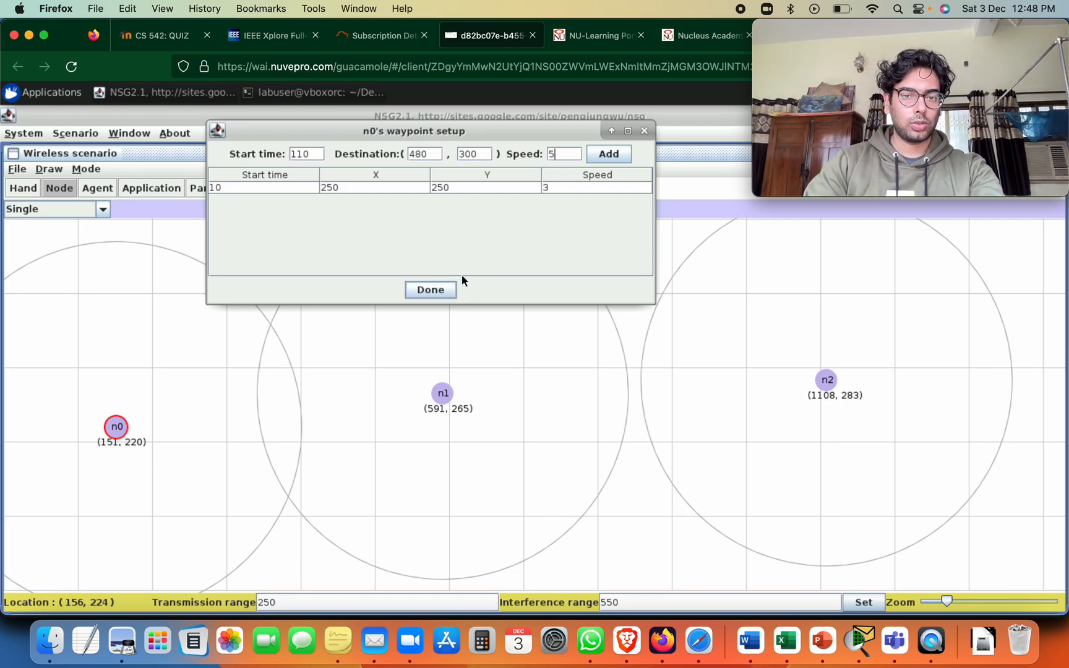
pyautogui.click(594, 154)
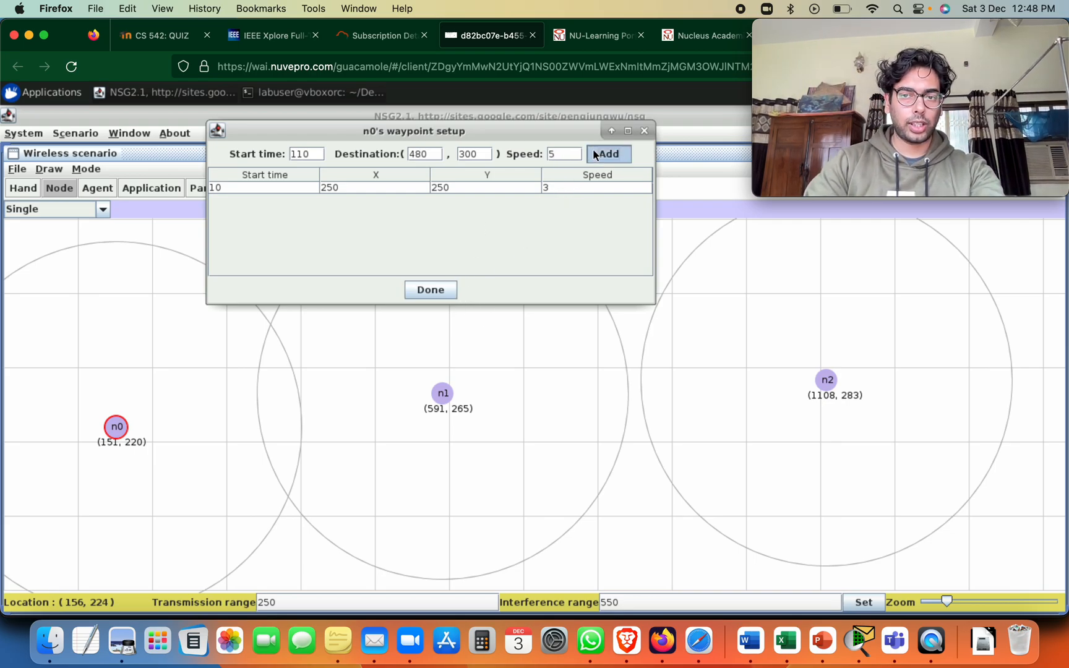
pyautogui.click(431, 291)
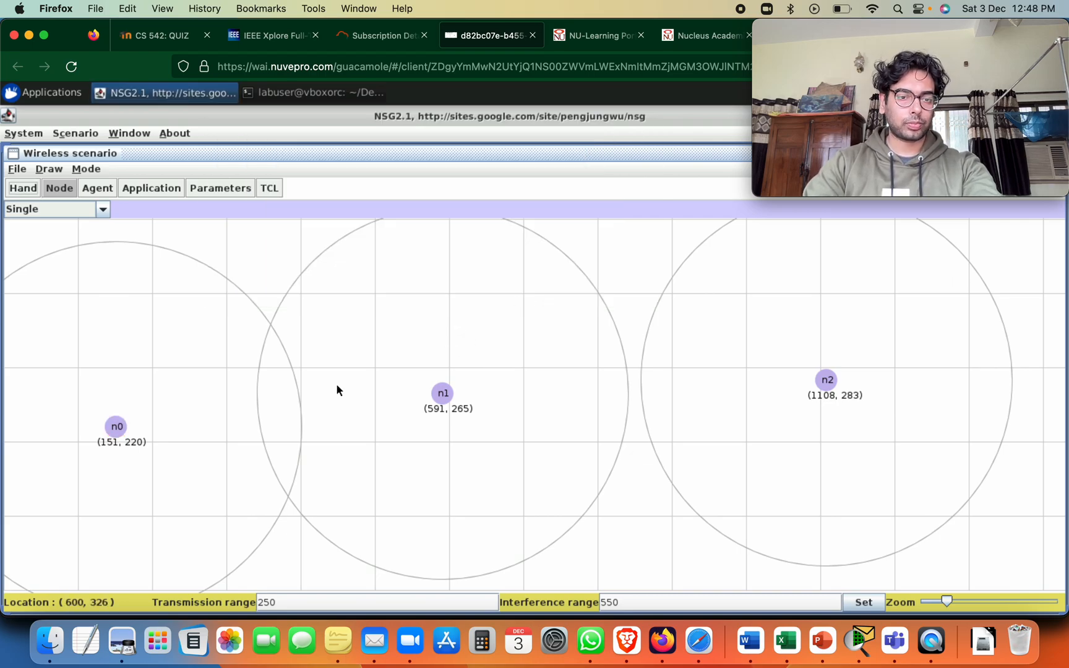
# Open node n1's waypoint setup and enter start time 15 and destination X 45
pyautogui.rightClick(443, 392)
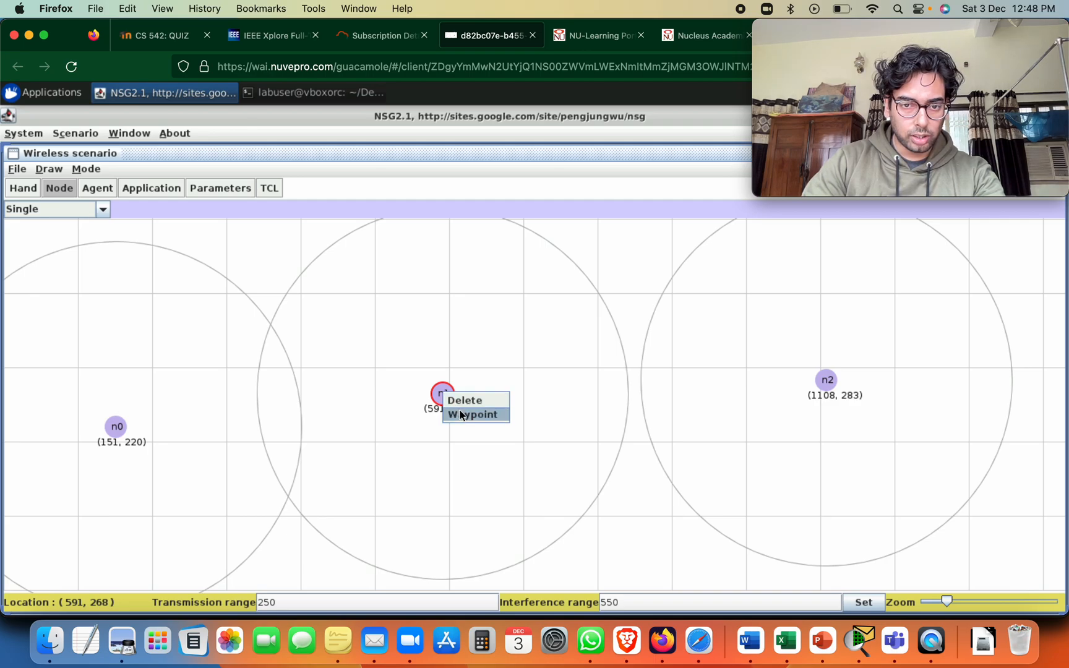
pyautogui.click(461, 413)
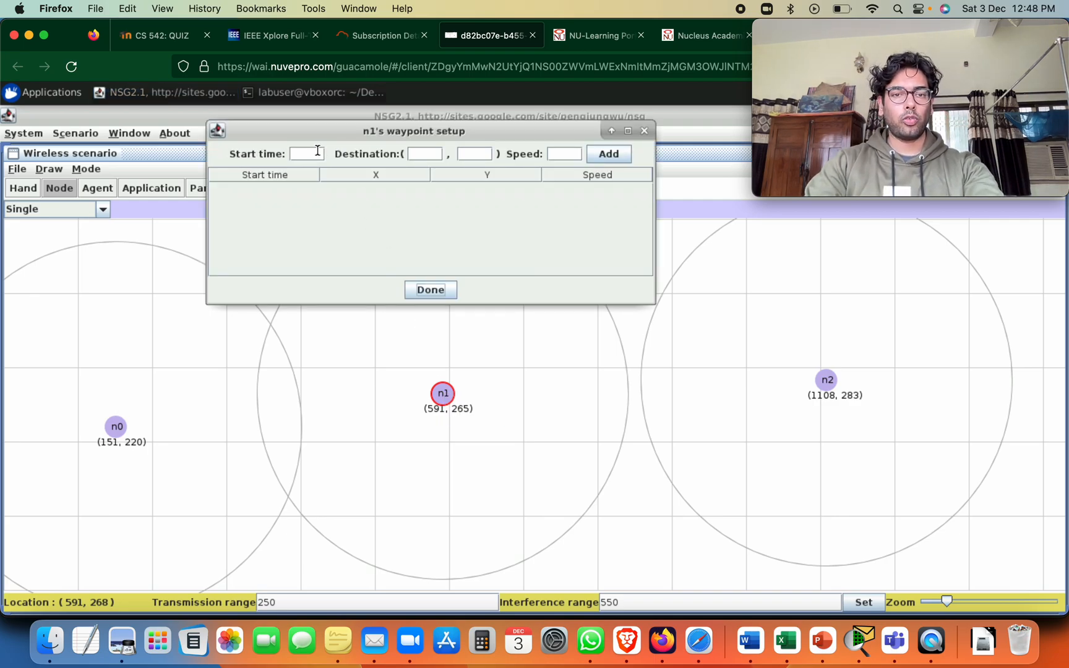
pyautogui.write('15')
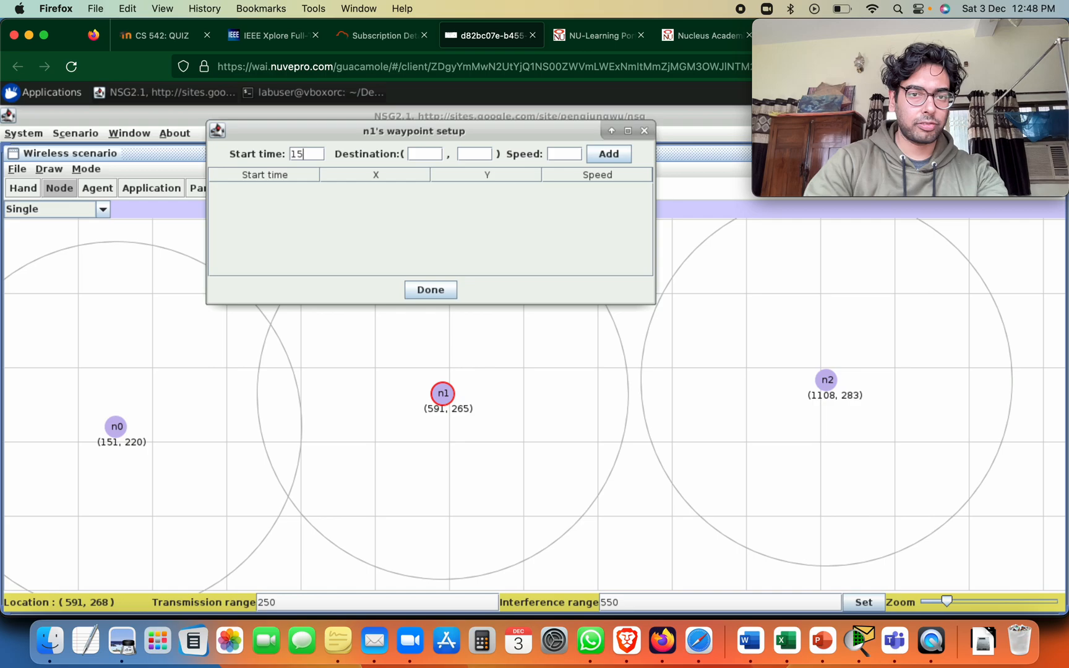
pyautogui.click(440, 157)
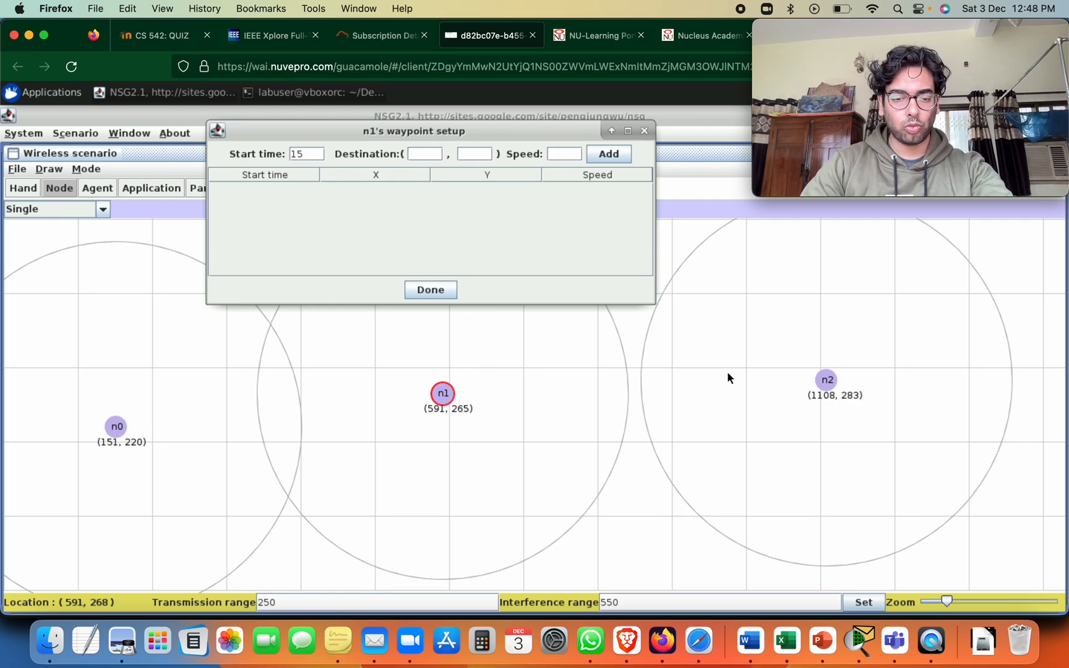
pyautogui.write('490')
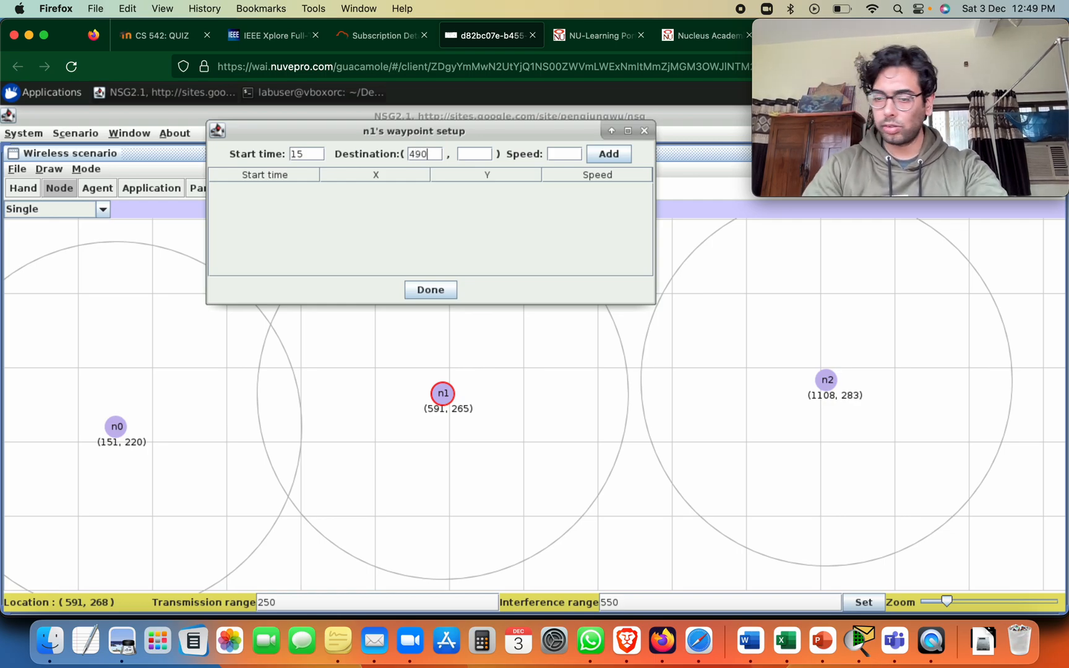
pyautogui.press('BackSpace')
pyautogui.press('BackSpace')
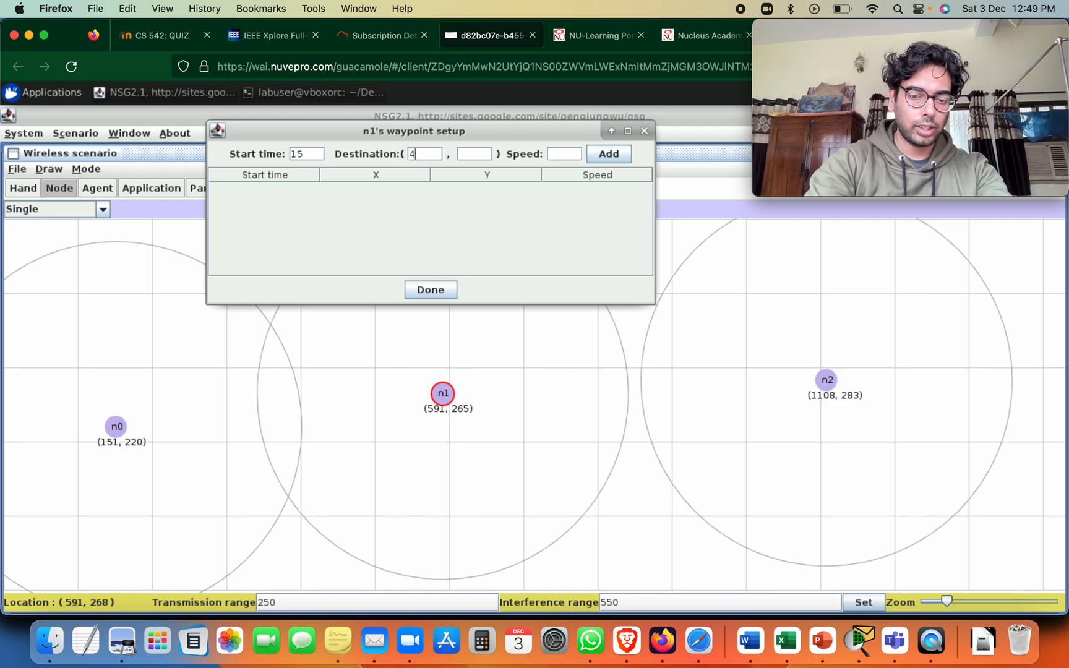
pyautogui.write('5')
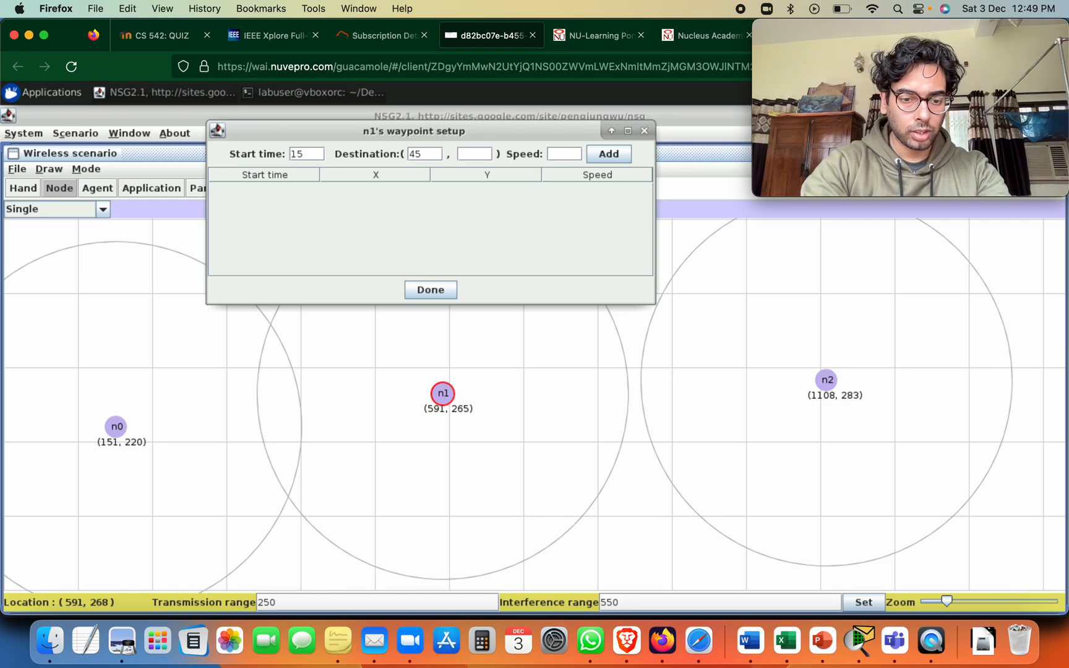
# Set the destination Y to 285 and the speed to 5, then add the waypoint and finish n1's setup
pyautogui.press('Tab')
pyautogui.write('285')
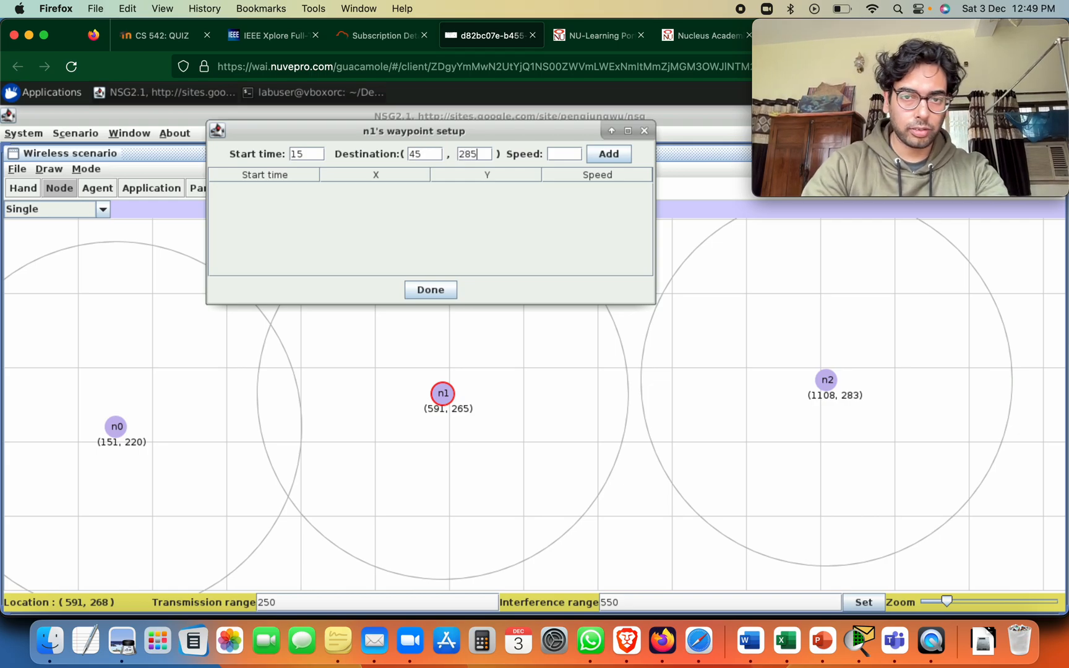
pyautogui.press('Tab')
pyautogui.write('5')
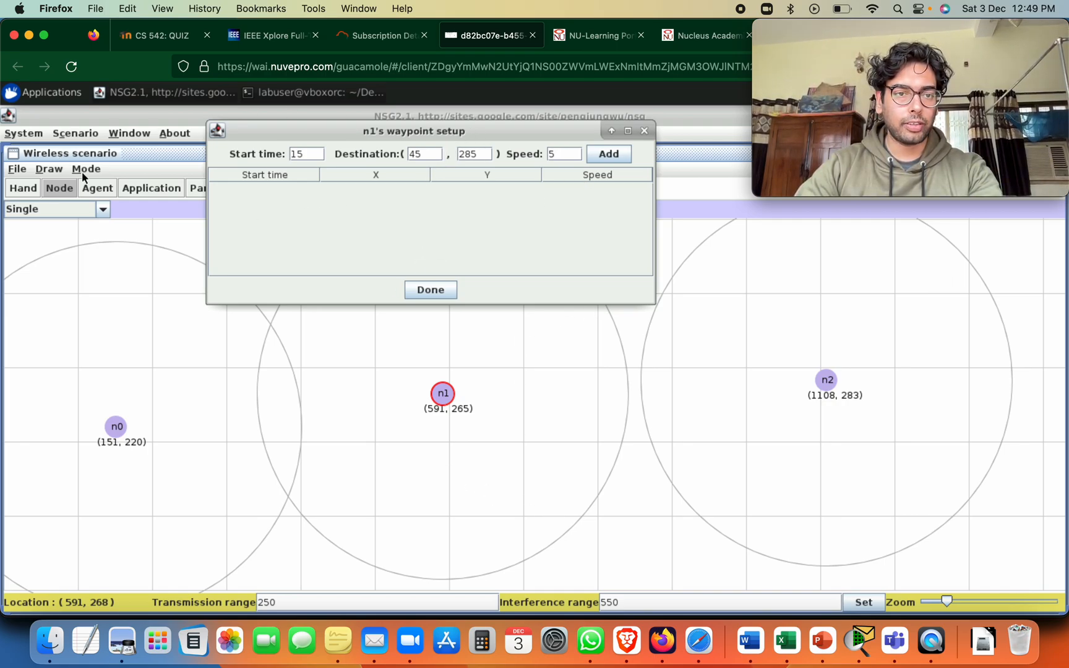
pyautogui.click(608, 156)
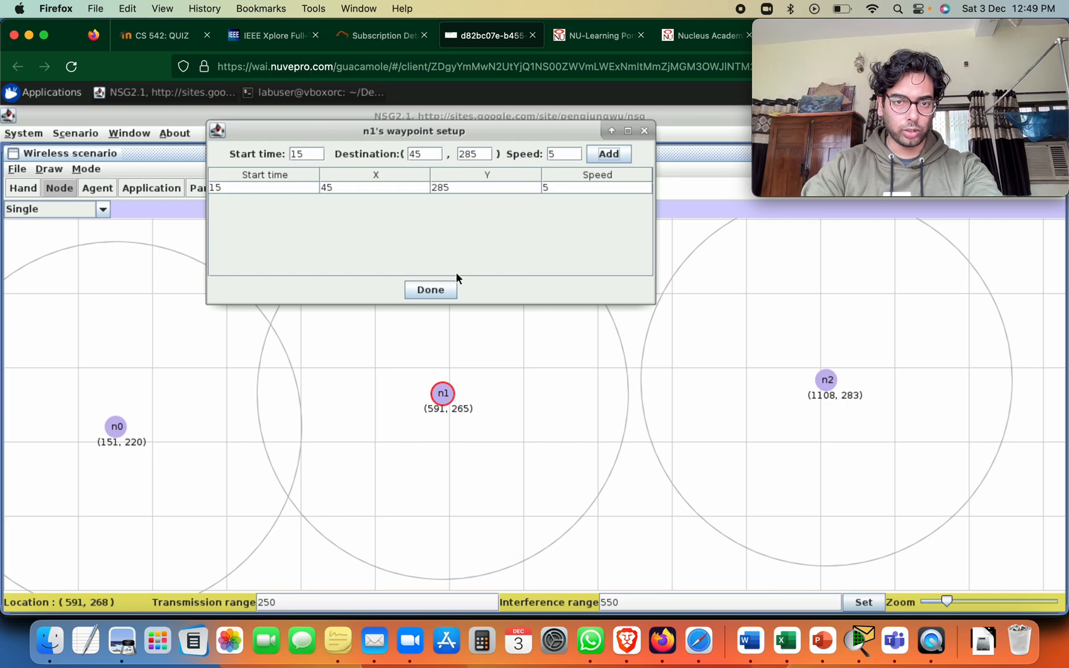
pyautogui.click(444, 288)
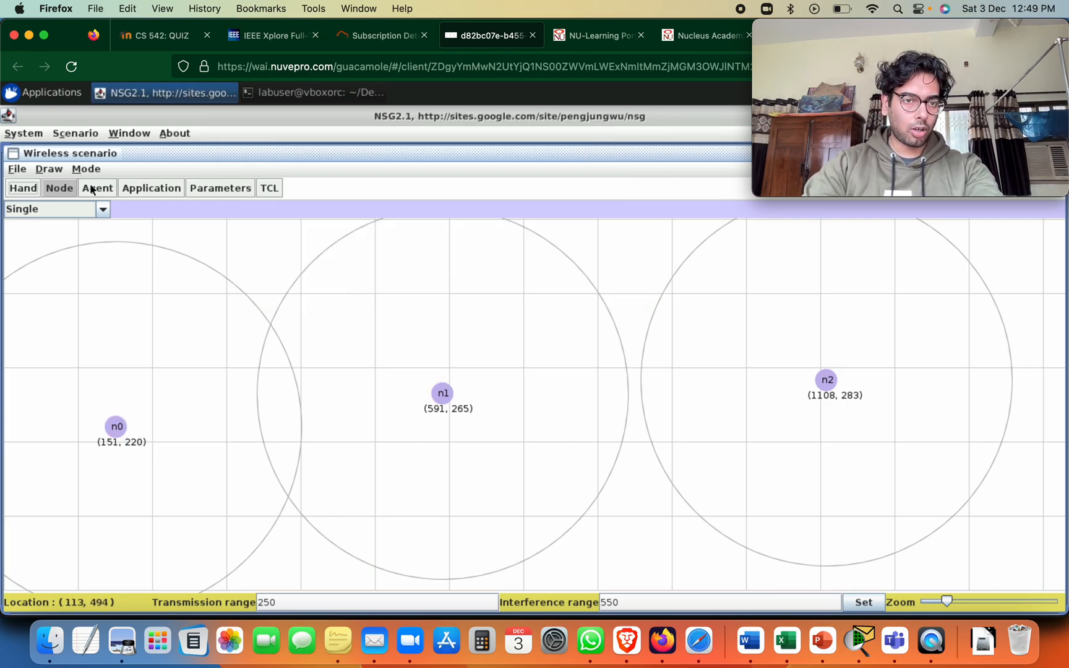
# Attach a TCP/Newreno agent with a packet size of 1500 bytes to node n0
pyautogui.click(104, 211)
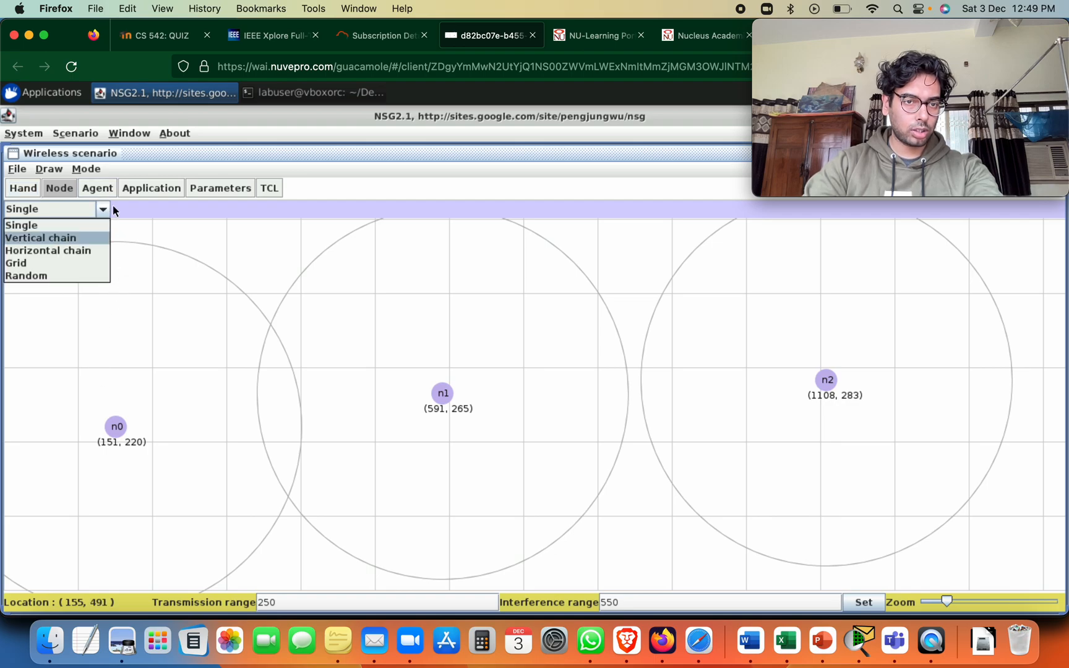
pyautogui.click(104, 190)
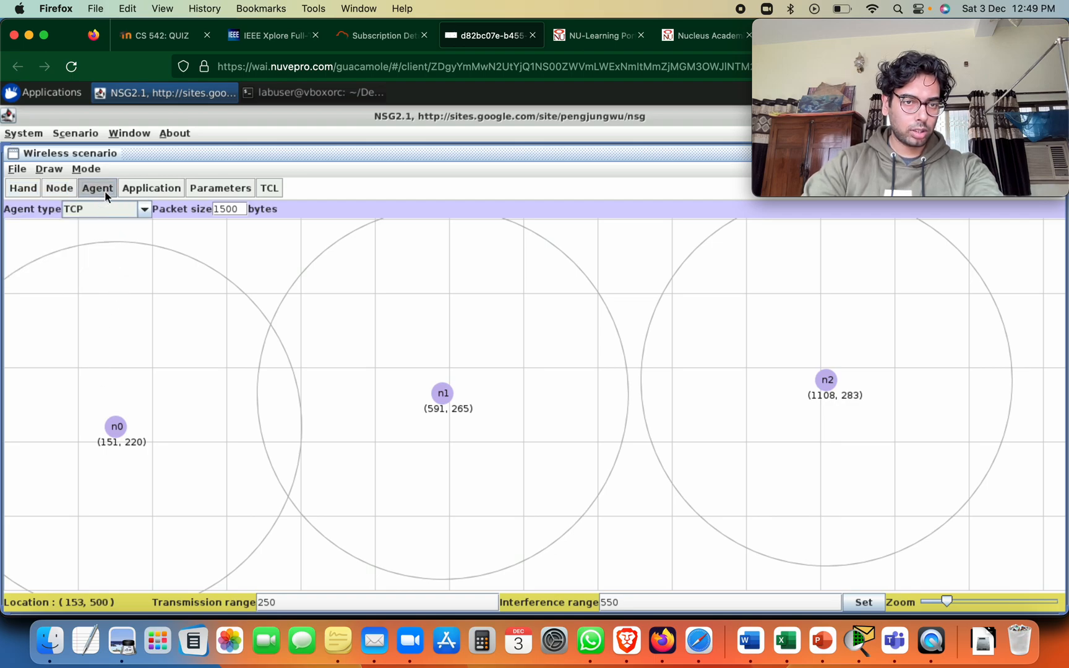
pyautogui.click(144, 210)
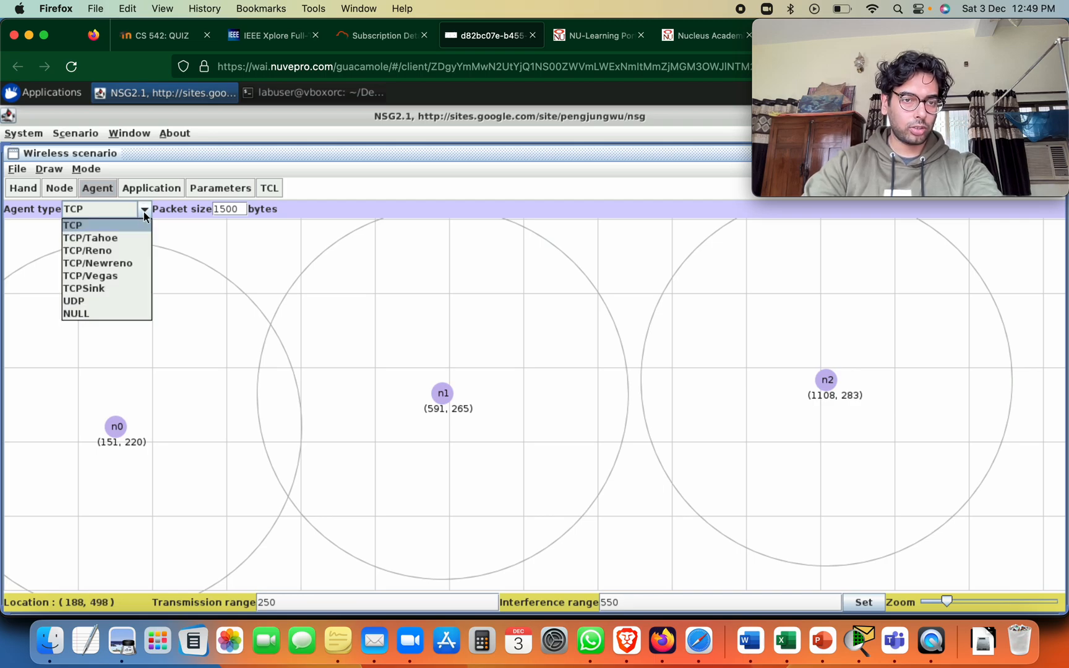
pyautogui.click(121, 261)
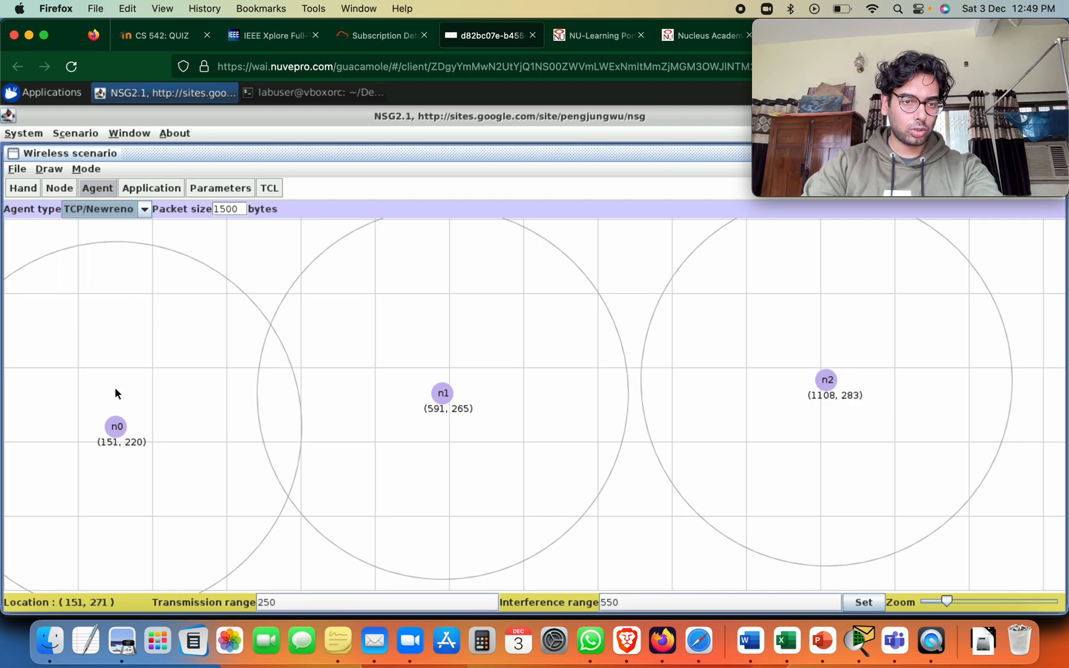
pyautogui.click(141, 211)
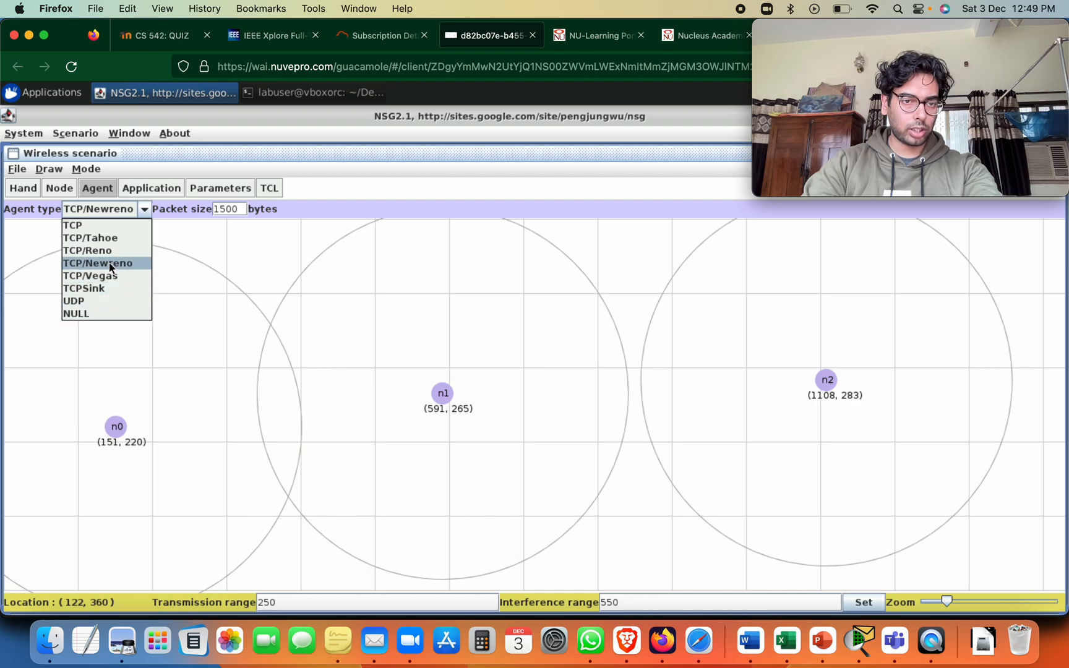
pyautogui.click(109, 263)
pyautogui.moveTo(116, 426); pyautogui.dragTo(65, 347)
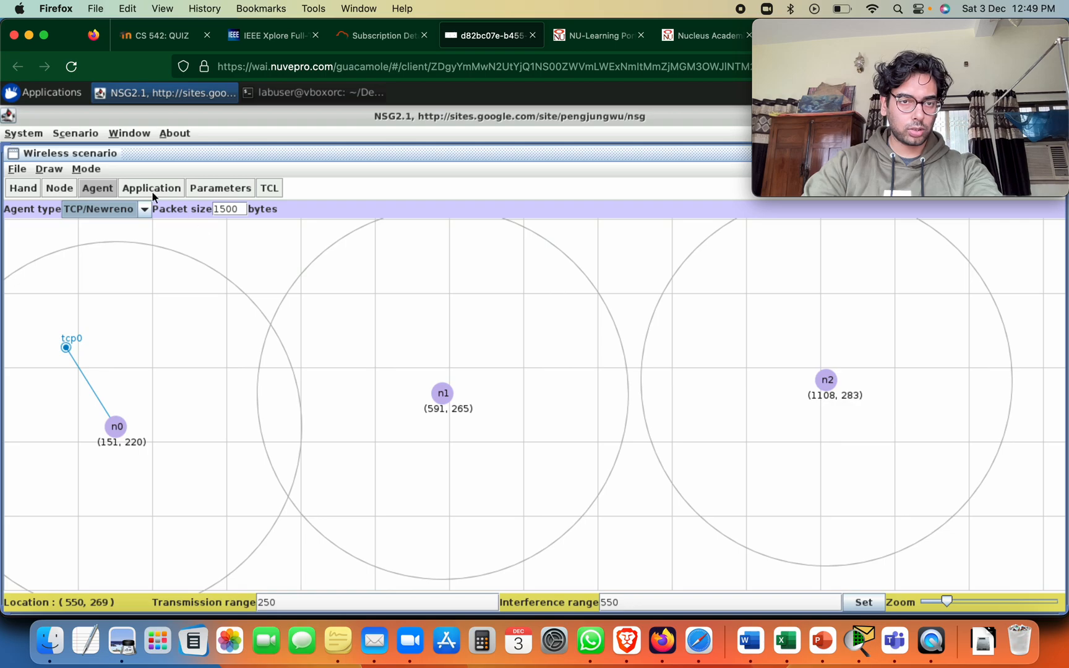
# Attach a TCPSink agent to node n1 and connect n0's TCP agent to it
pyautogui.click(144, 210)
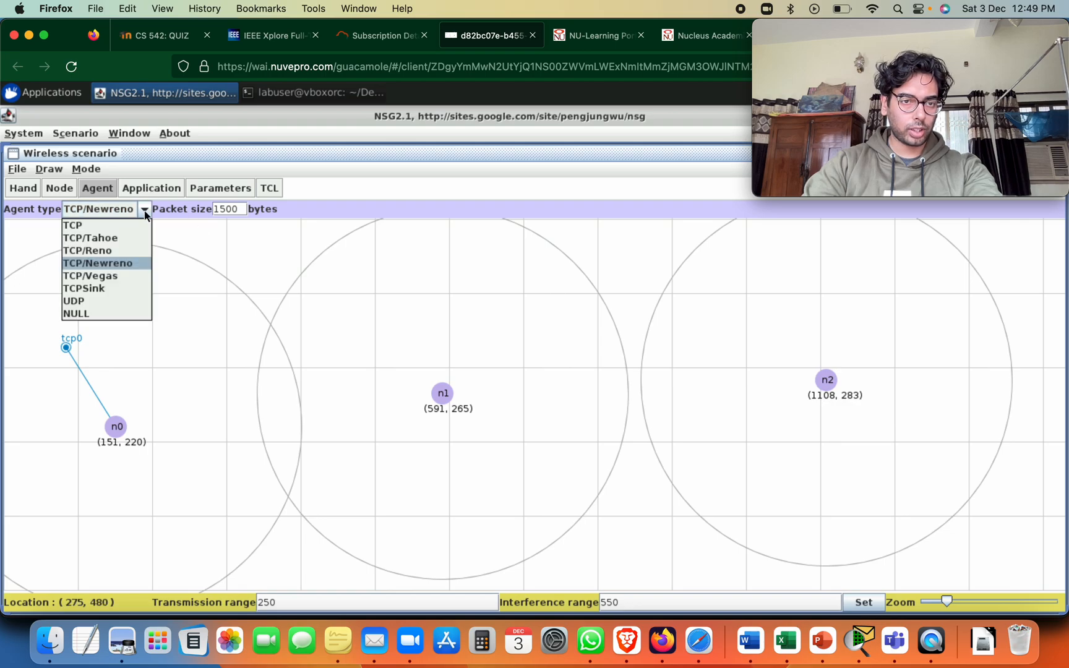
pyautogui.click(93, 288)
pyautogui.moveTo(443, 393); pyautogui.dragTo(481, 334)
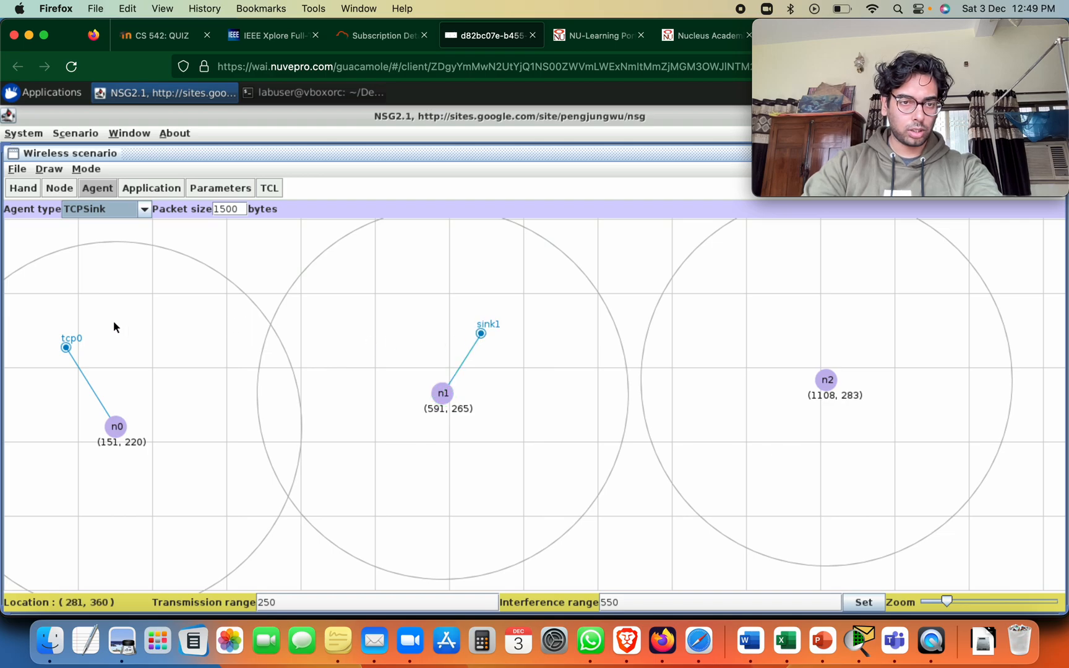
pyautogui.click(66, 347)
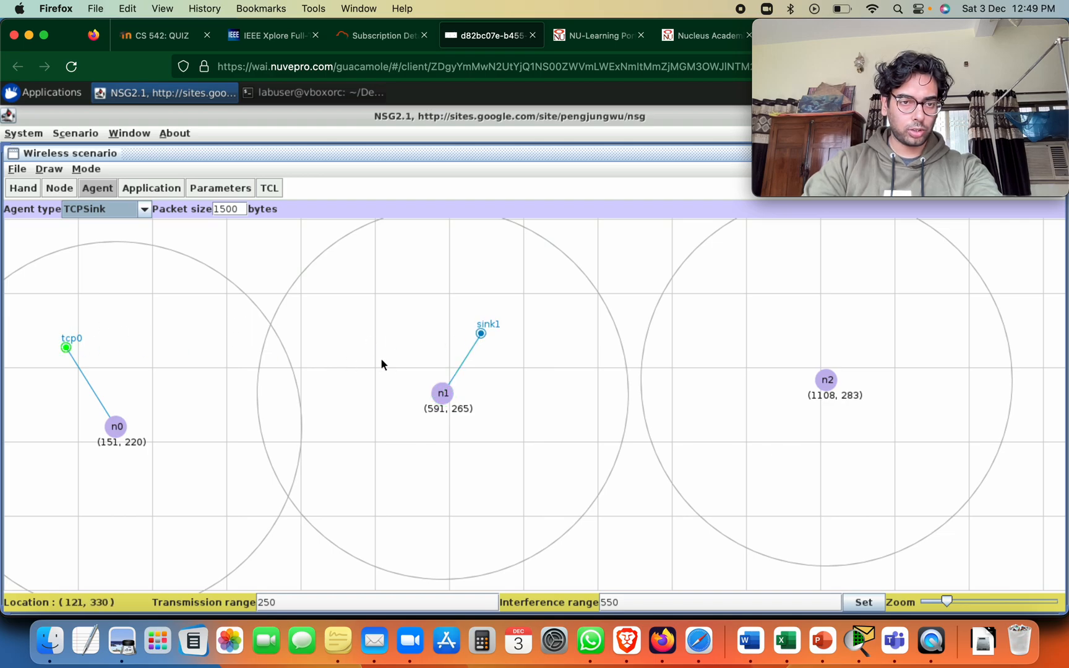
pyautogui.click(485, 331)
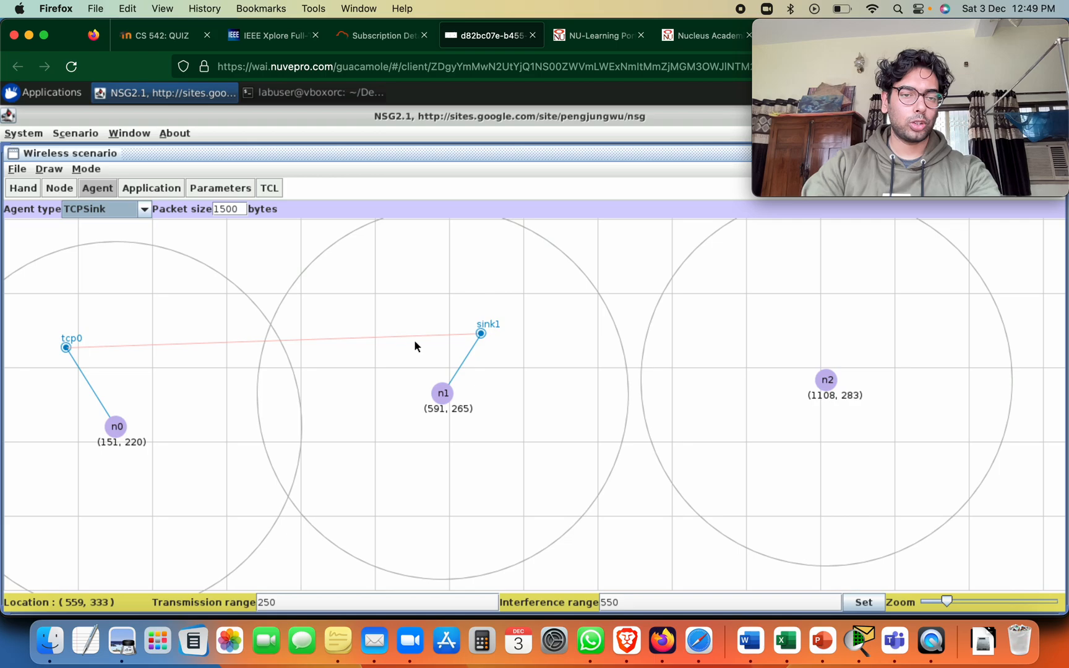
# Add an FTP application with start time 5 and stop time 150 to n0's TCP agent
pyautogui.click(137, 193)
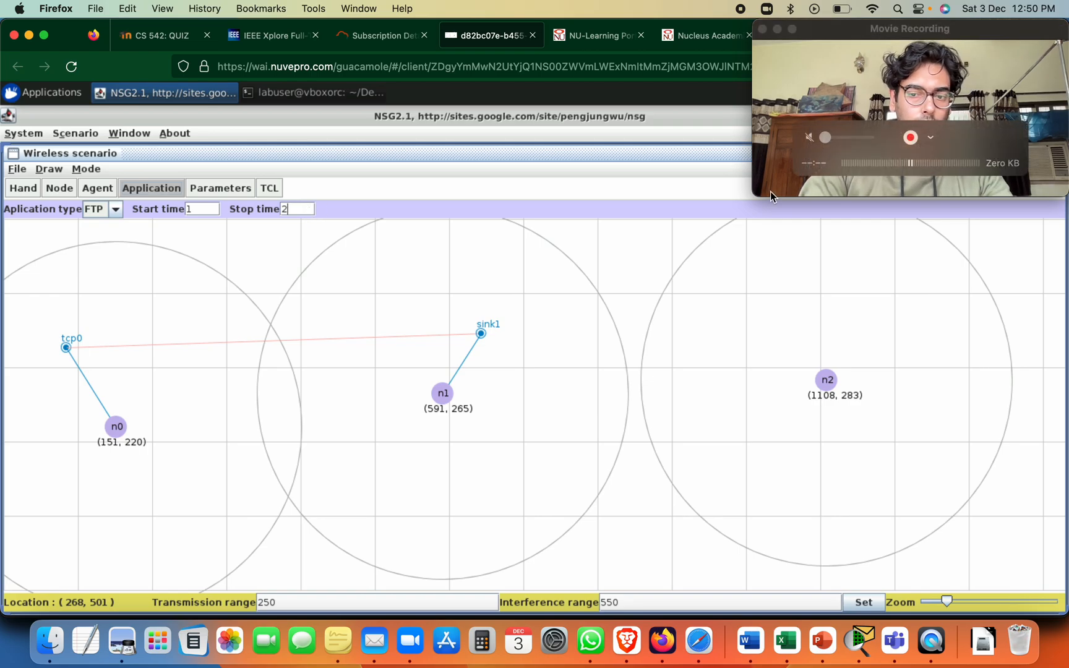
pyautogui.press('BackSpace')
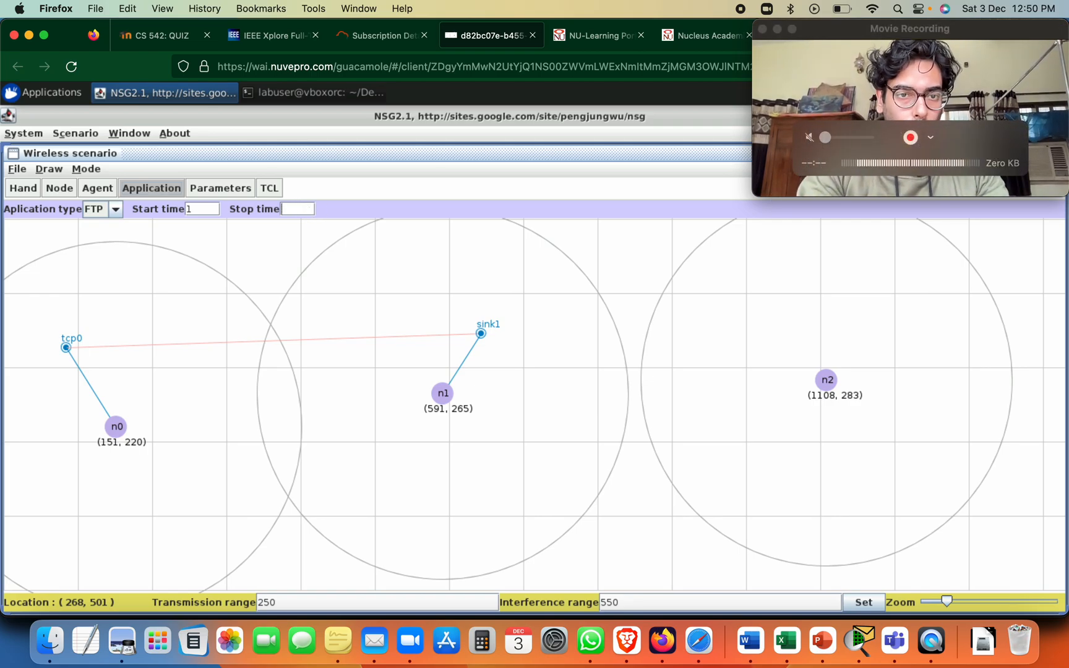
pyautogui.write('150')
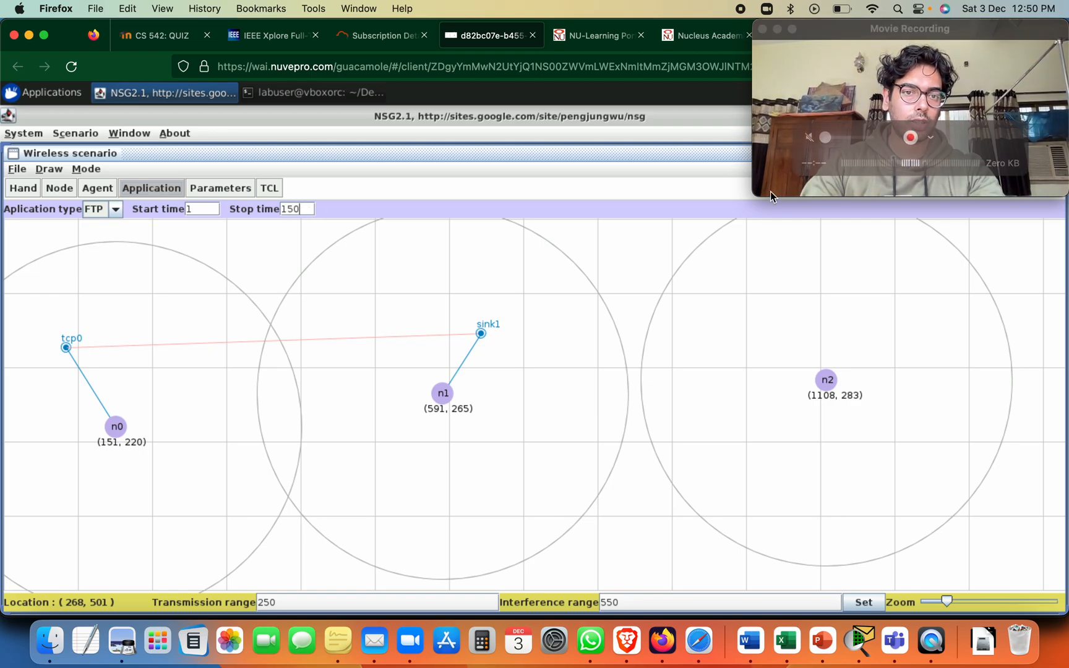
pyautogui.click(211, 207)
pyautogui.press('BackSpace')
pyautogui.write('5')
pyautogui.click(66, 348)
pyautogui.click(38, 277)
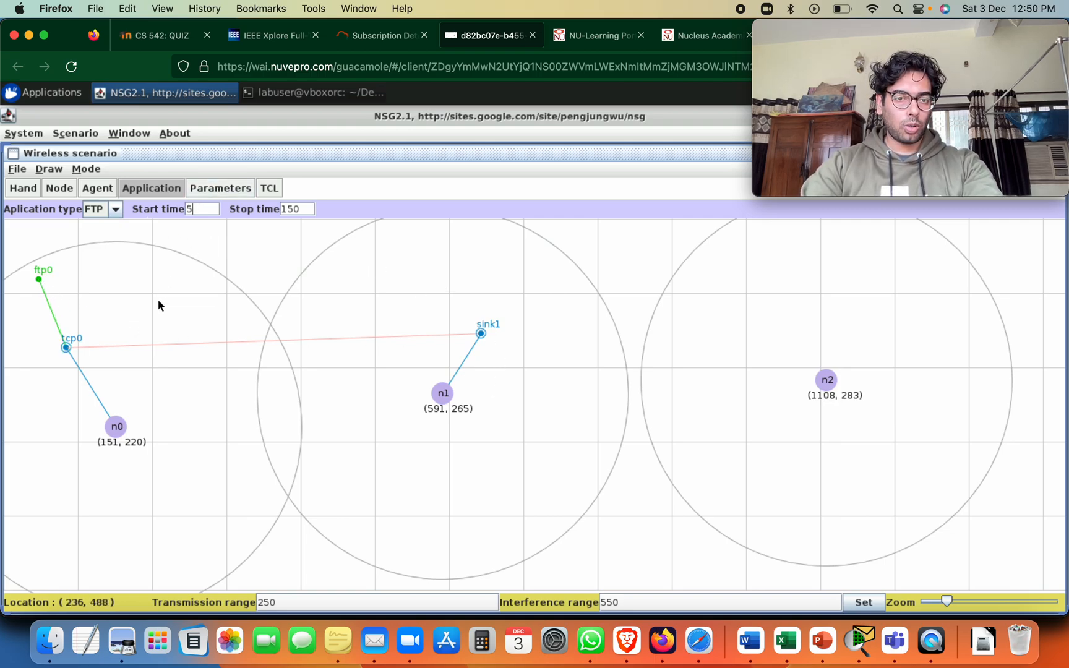
# Open the simulation parameters setup and place its window so the simulation time and output file names can be checked
pyautogui.click(232, 187)
pyautogui.moveTo(605, 144); pyautogui.dragTo(438, 122)
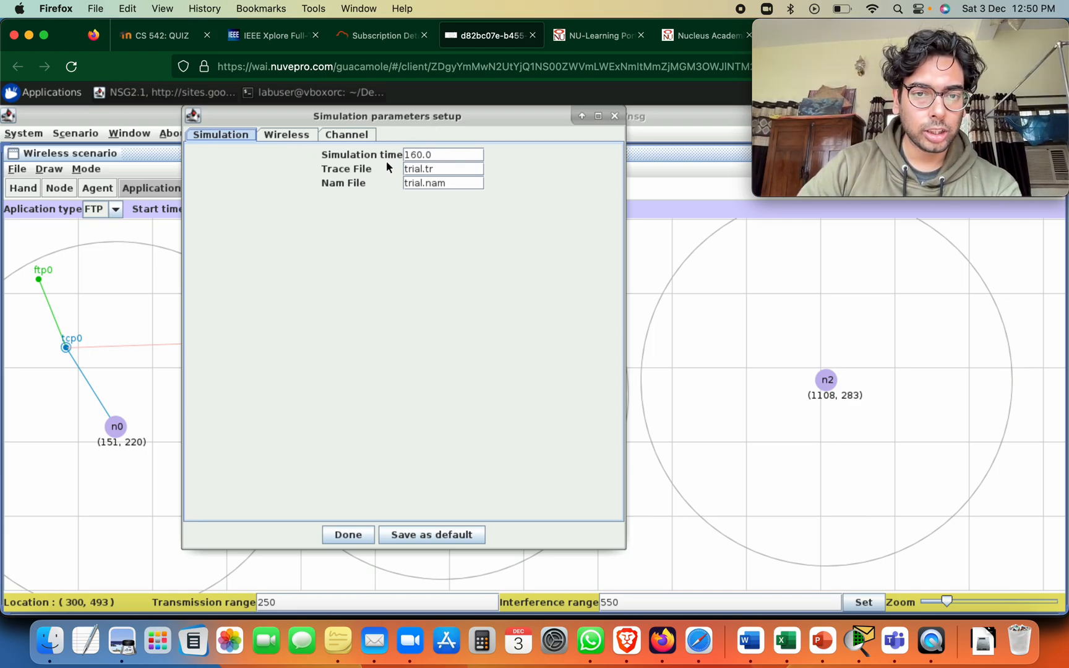
pyautogui.moveTo(475, 127); pyautogui.dragTo(604, 149)
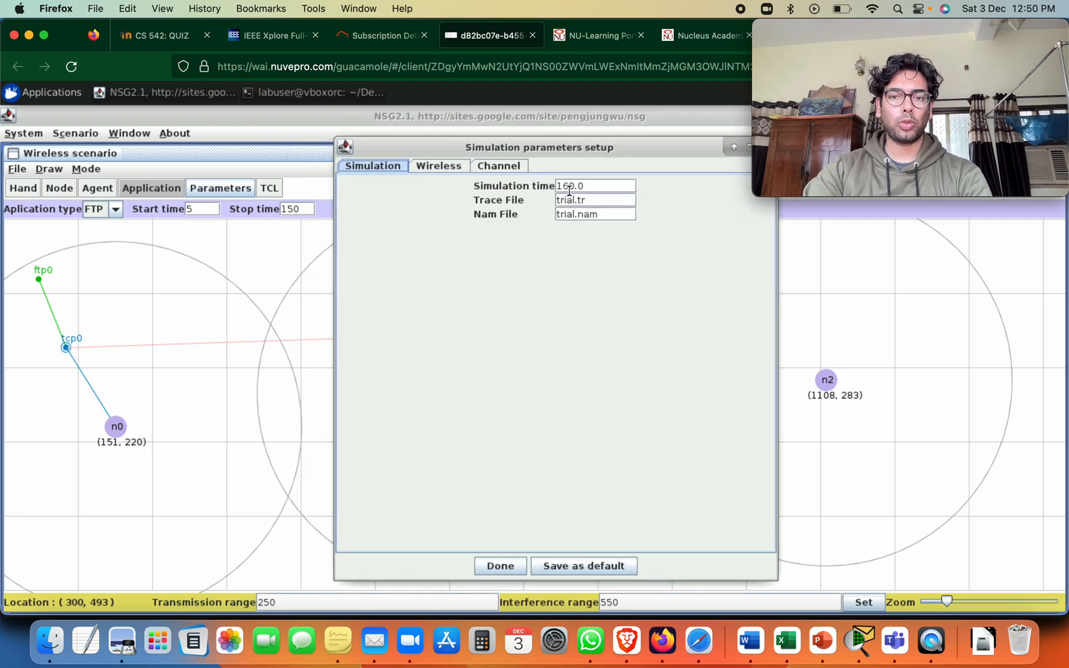
pyautogui.moveTo(558, 144); pyautogui.dragTo(472, 133)
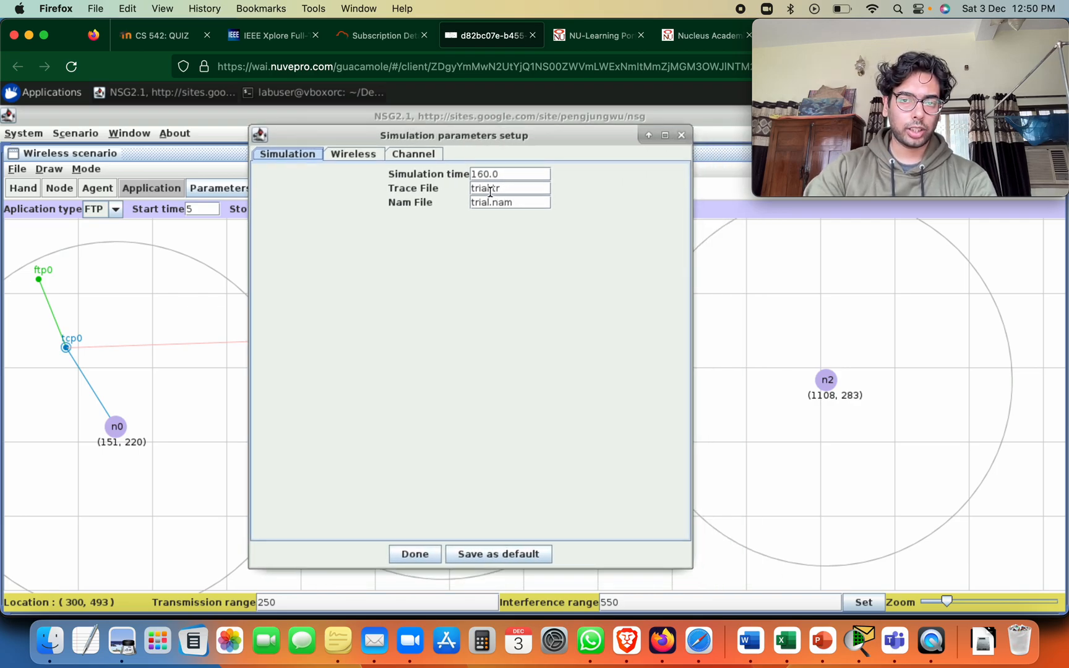
# Select DSR as the wireless routing protocol, check the channel parameters and save the simulation parameters as default
pyautogui.click(375, 157)
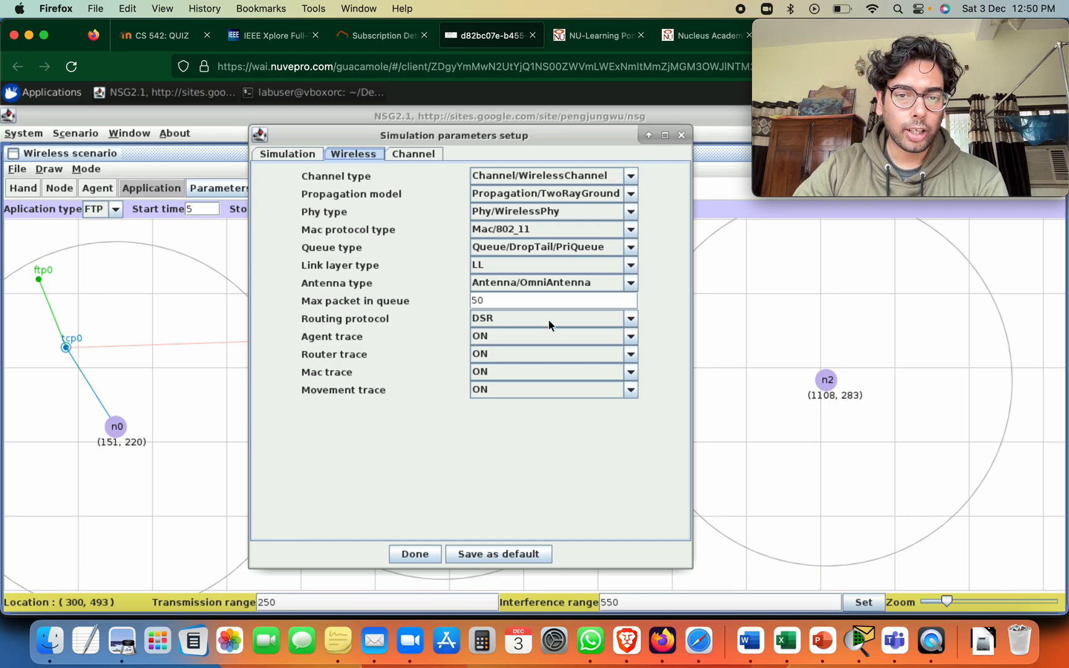
pyautogui.click(633, 318)
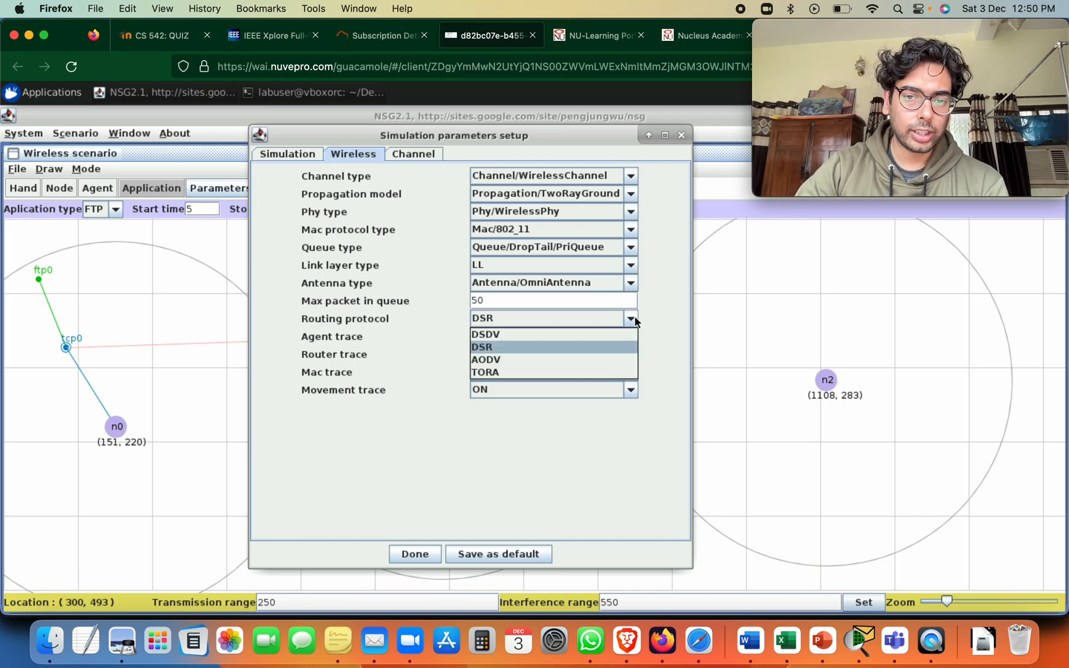
pyautogui.click(524, 358)
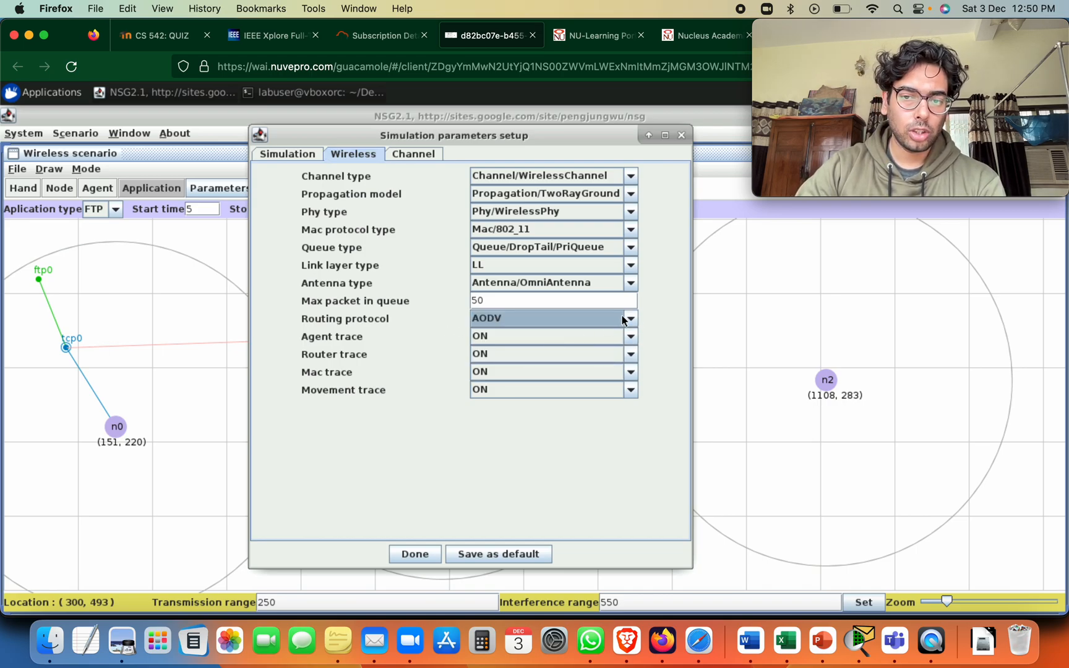
pyautogui.click(634, 316)
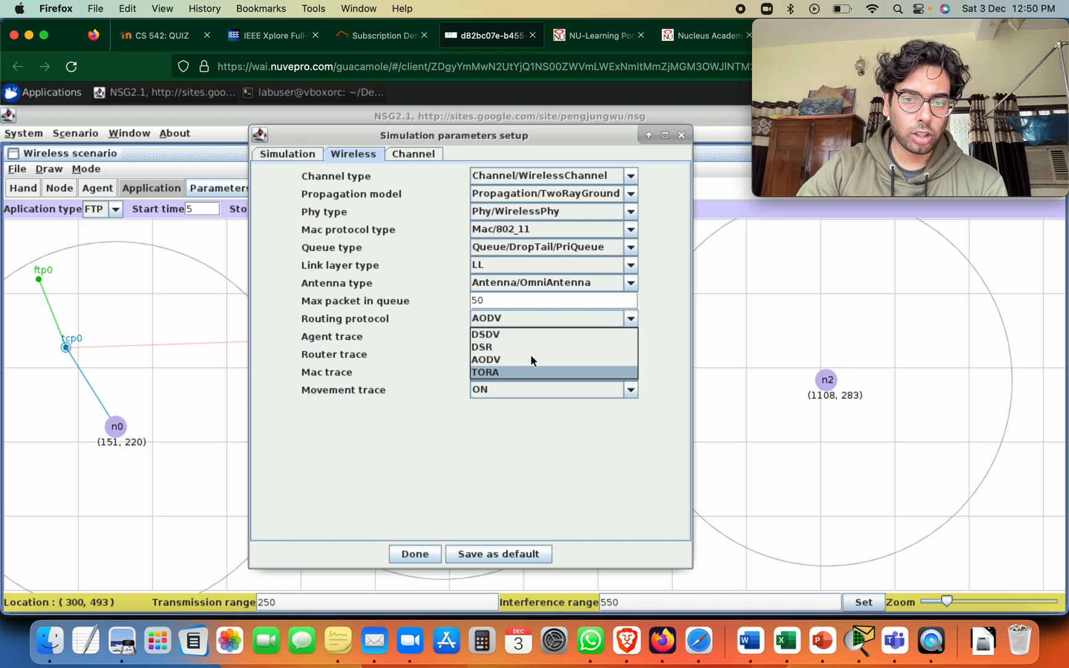
pyautogui.click(521, 347)
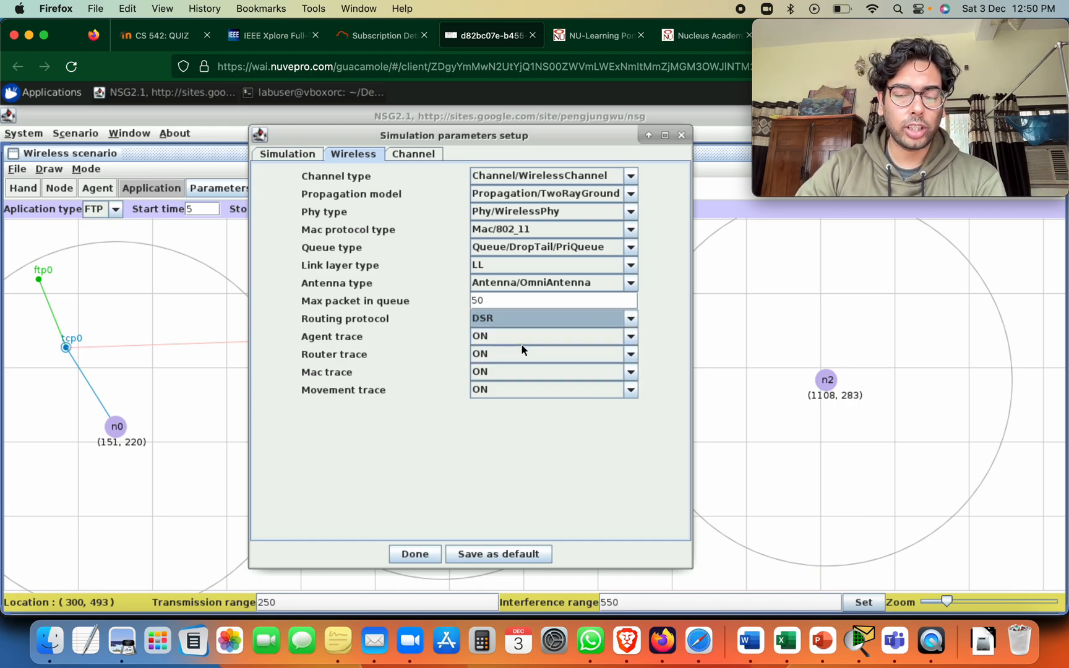
pyautogui.click(431, 158)
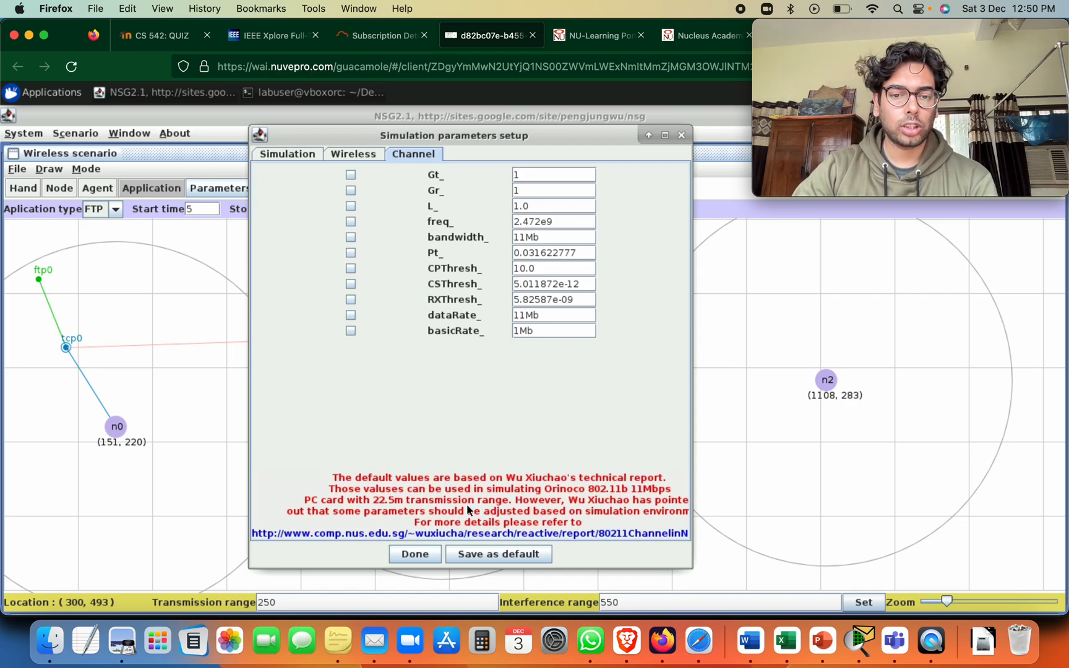
pyautogui.click(471, 555)
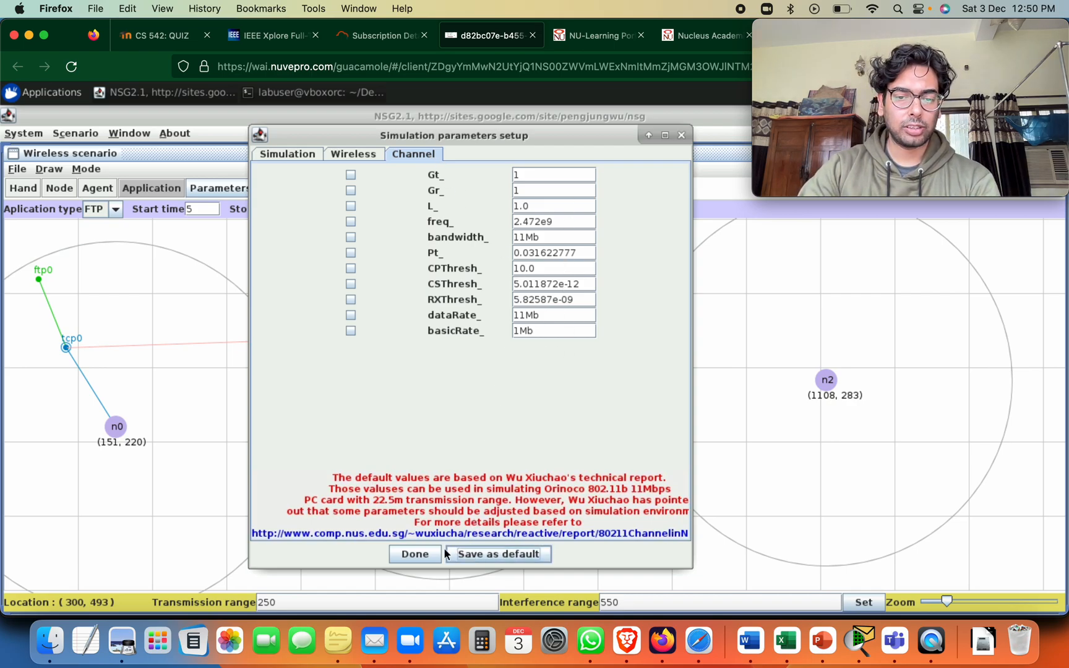
# Finish the simulation parameters setup, generate the scenario's TCL script and set its X dimension of topography to 500
pyautogui.click(414, 555)
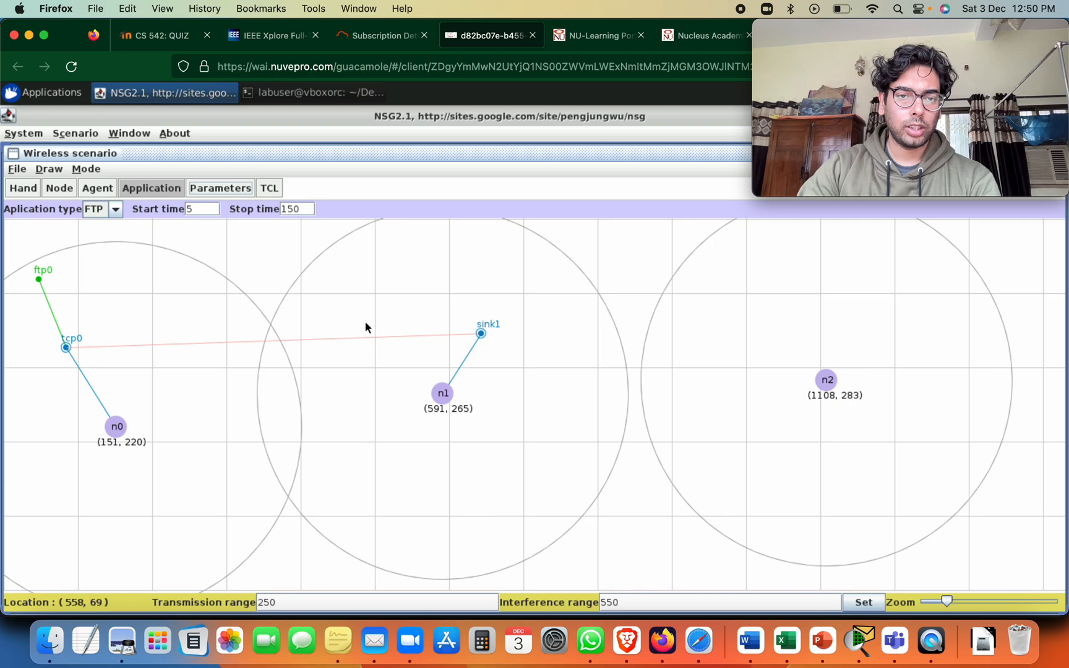
pyautogui.click(269, 188)
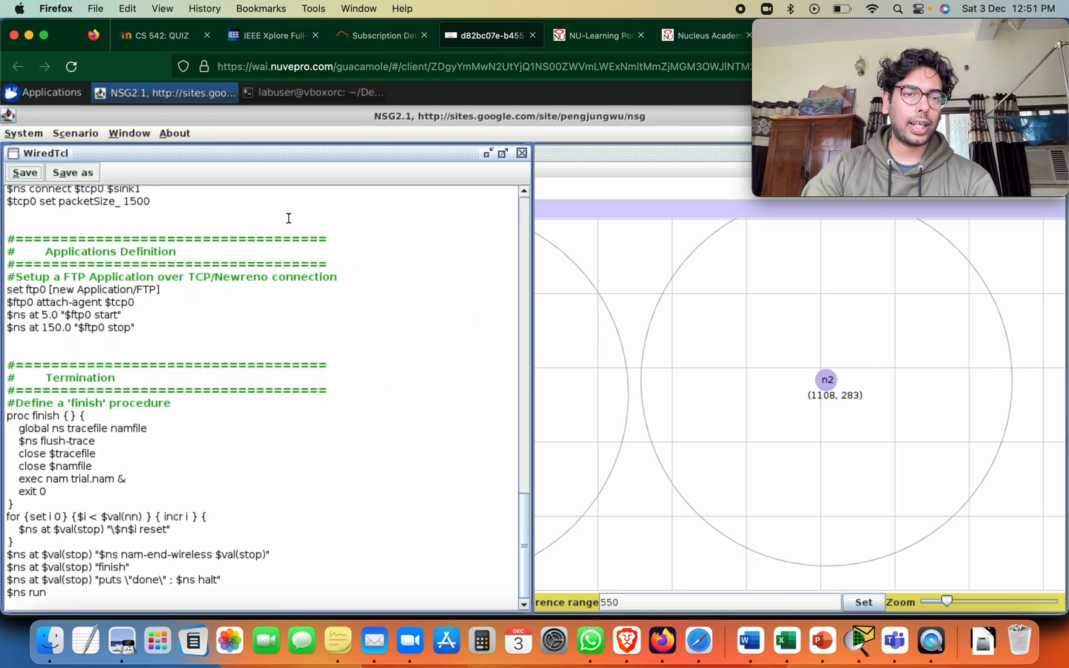
pyautogui.scroll(-1, 189, 477)
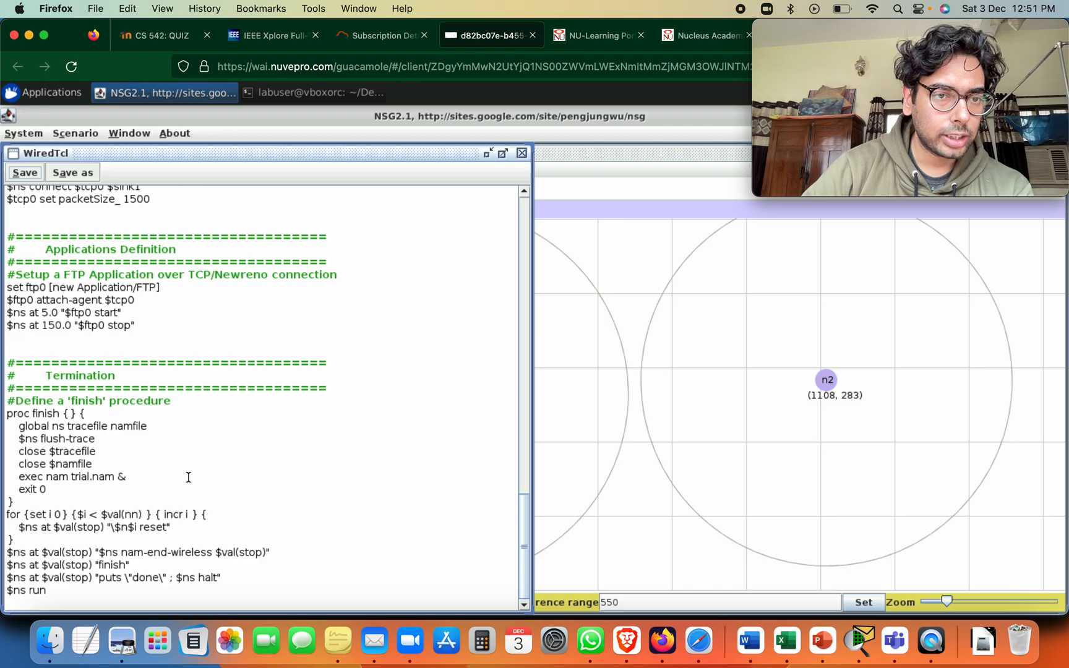
pyautogui.scroll(20, 188, 477)
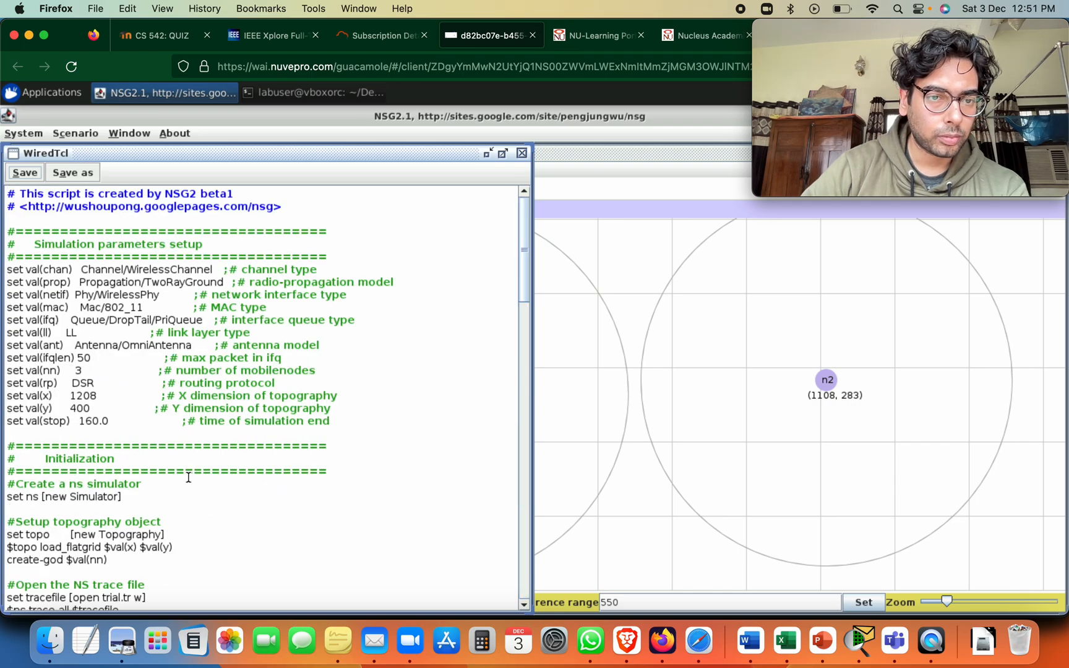
pyautogui.doubleClick(84, 395)
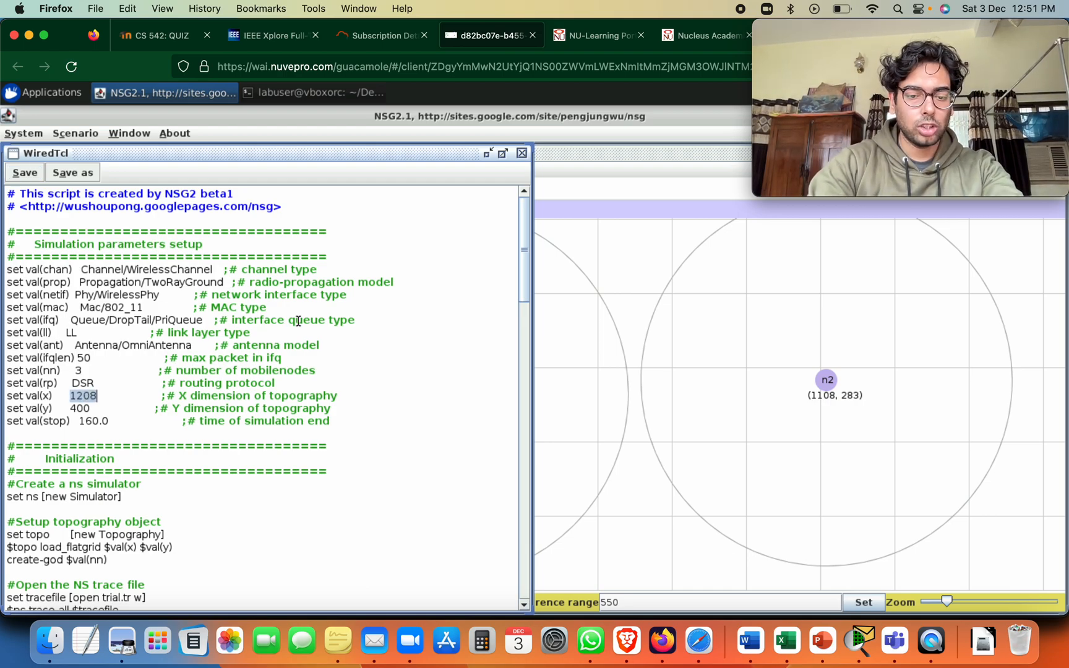
pyautogui.write('500')
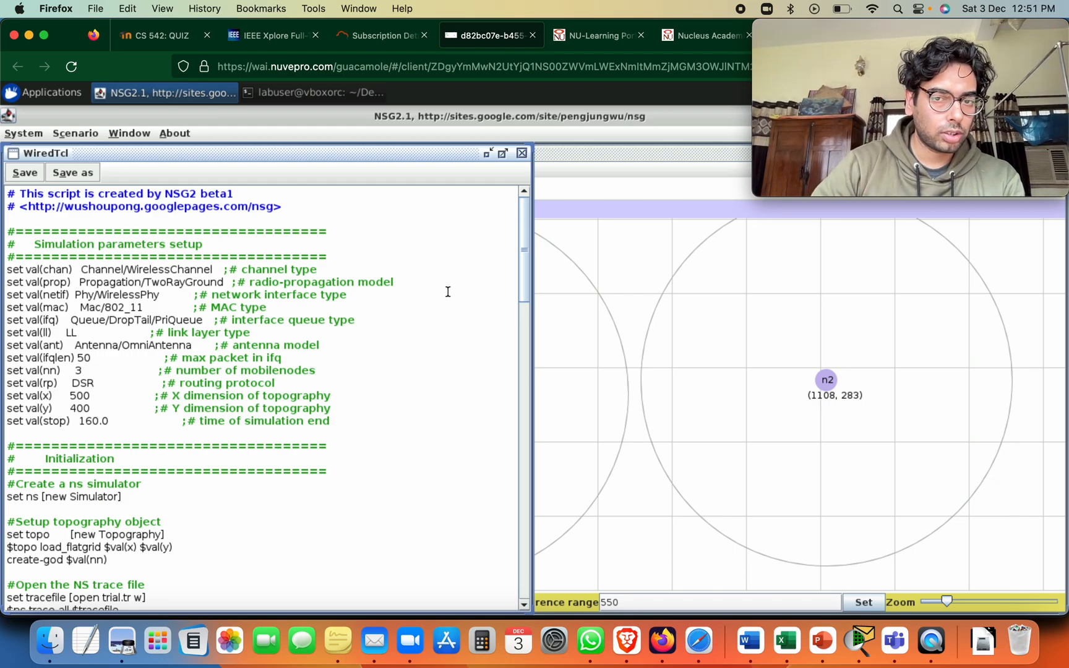
# In the script's node definitions, set node n0's position to X 5 and Y 5
pyautogui.moveTo(524, 257); pyautogui.dragTo(504, 420)
pyautogui.moveTo(105, 318); pyautogui.dragTo(97, 312)
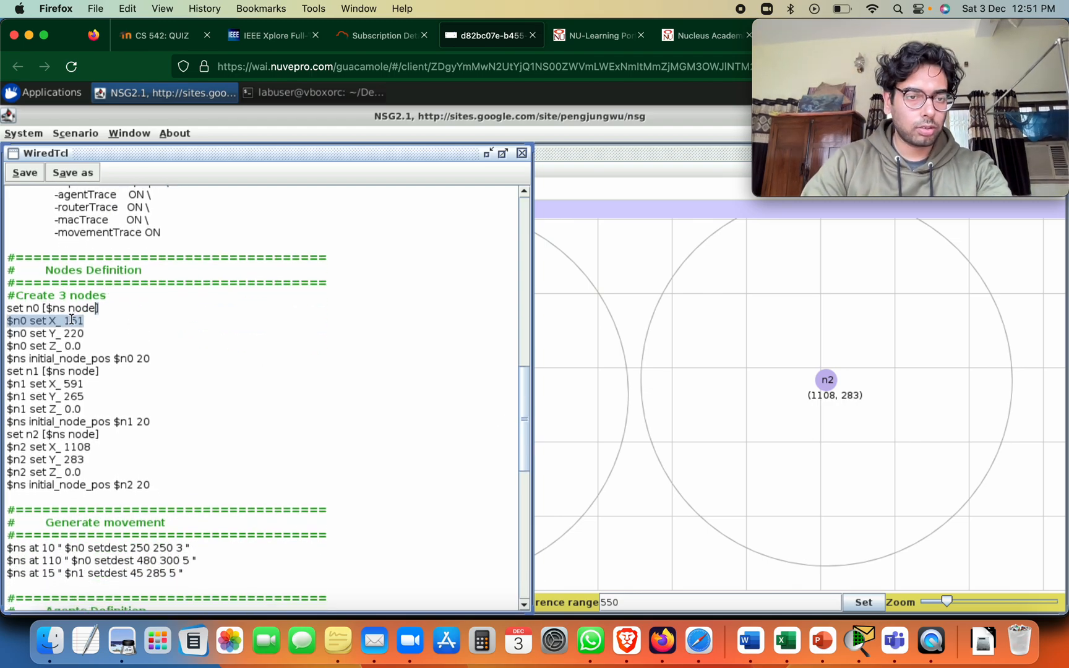
pyautogui.doubleClick(73, 321)
pyautogui.tripleClick(73, 321)
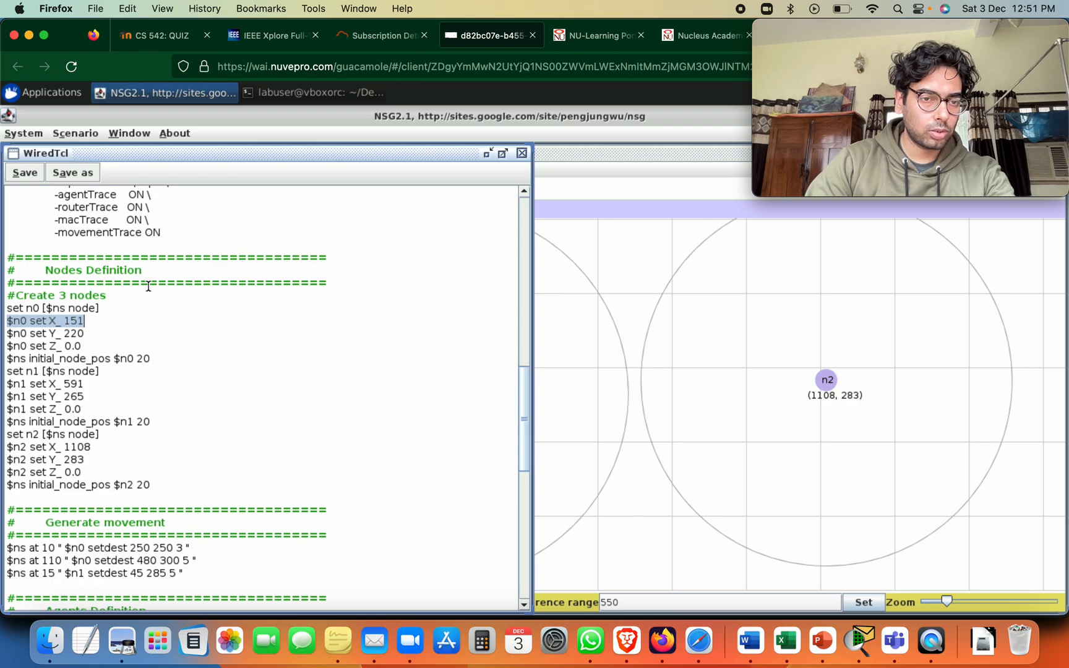
pyautogui.click(89, 321)
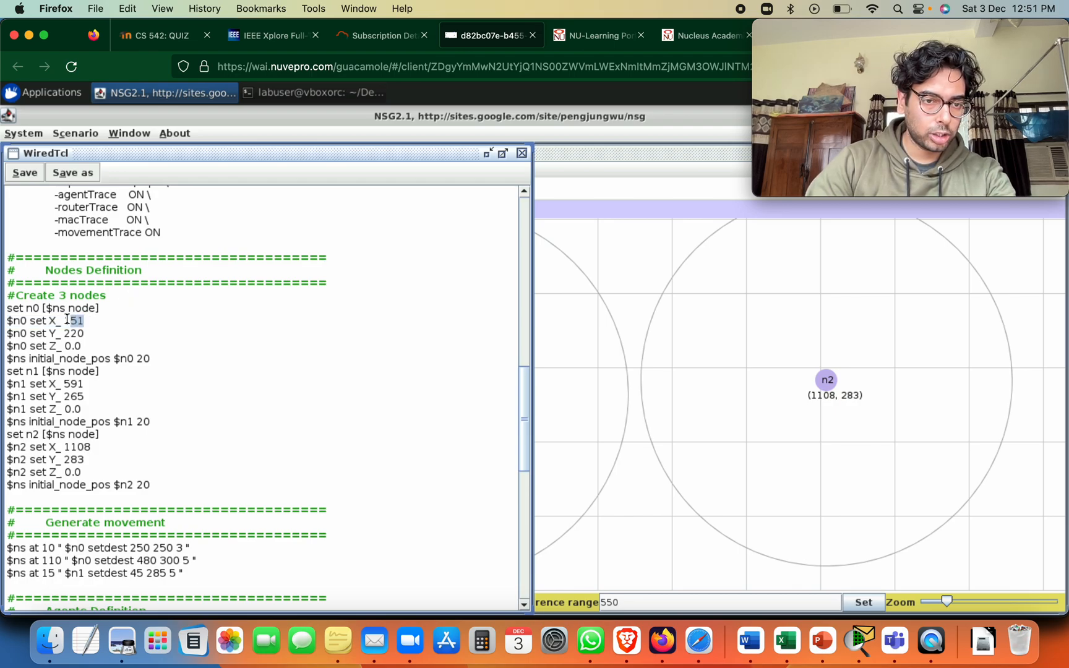
pyautogui.write('5')
pyautogui.moveTo(85, 334); pyautogui.dragTo(65, 330)
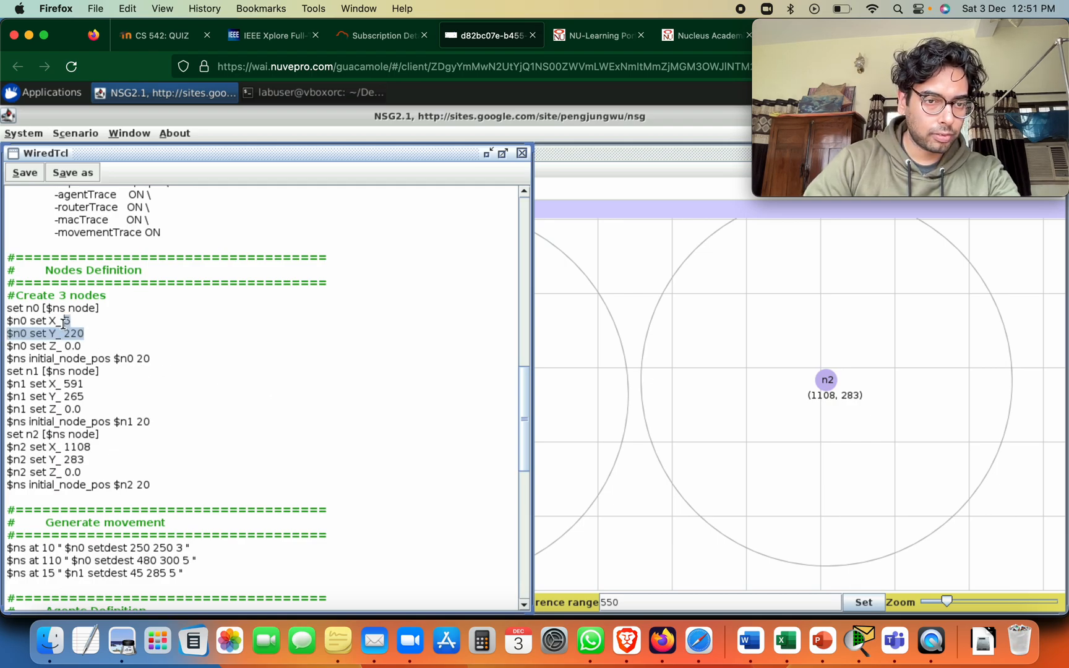
pyautogui.doubleClick(75, 333)
pyautogui.write('5')
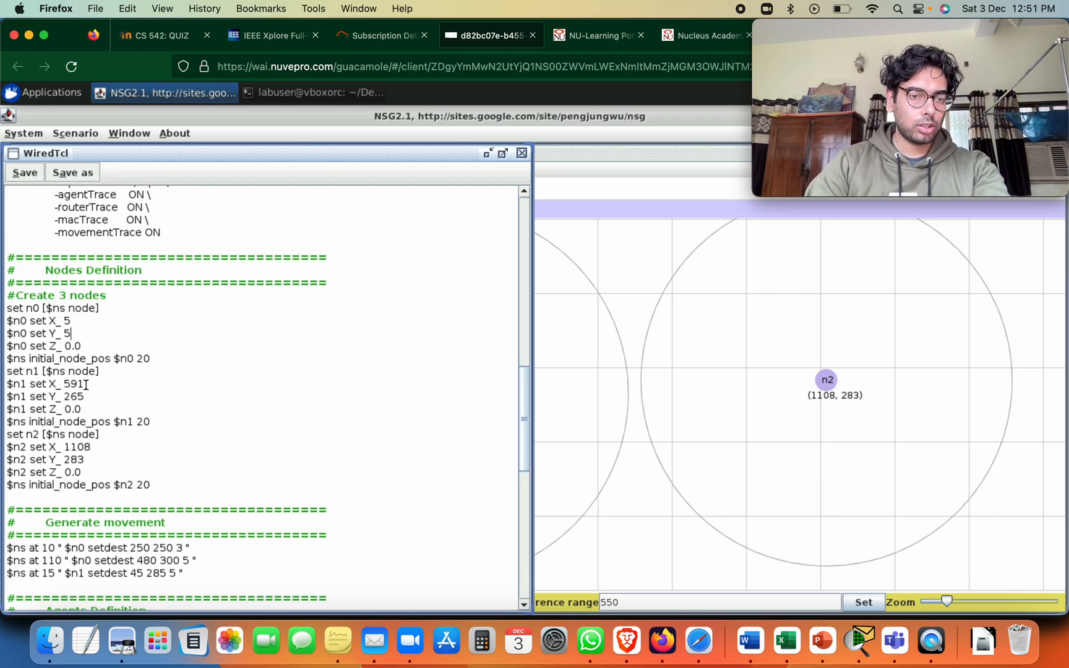
# Set node n1's position in the script to X 490 and Y 285
pyautogui.moveTo(86, 384); pyautogui.dragTo(65, 386)
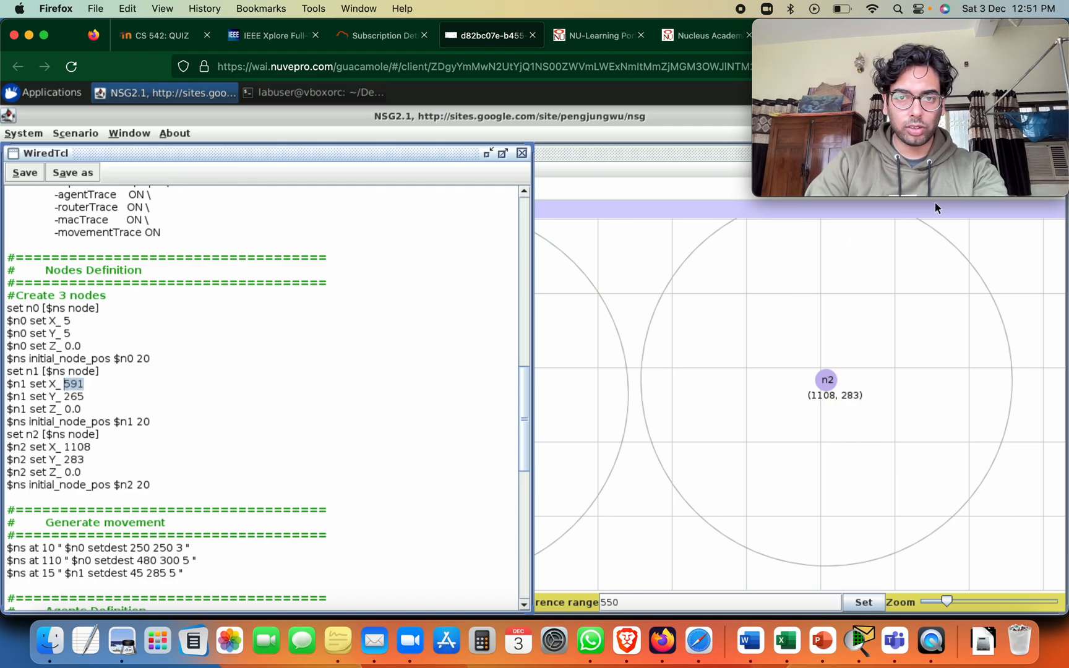
pyautogui.moveTo(938, 182)
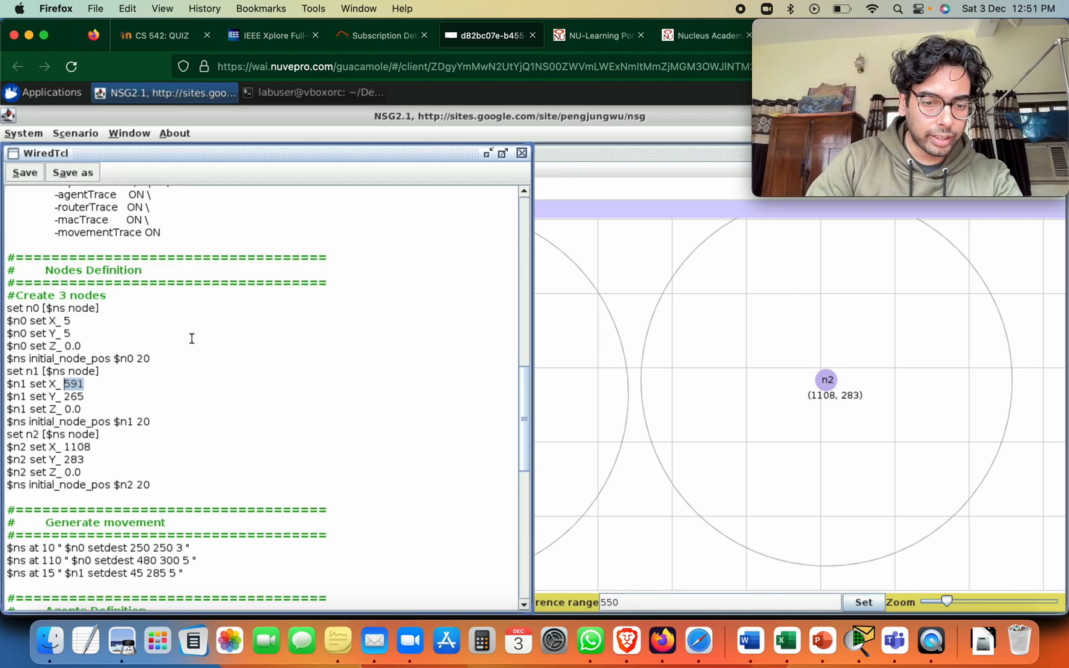
pyautogui.write('4')
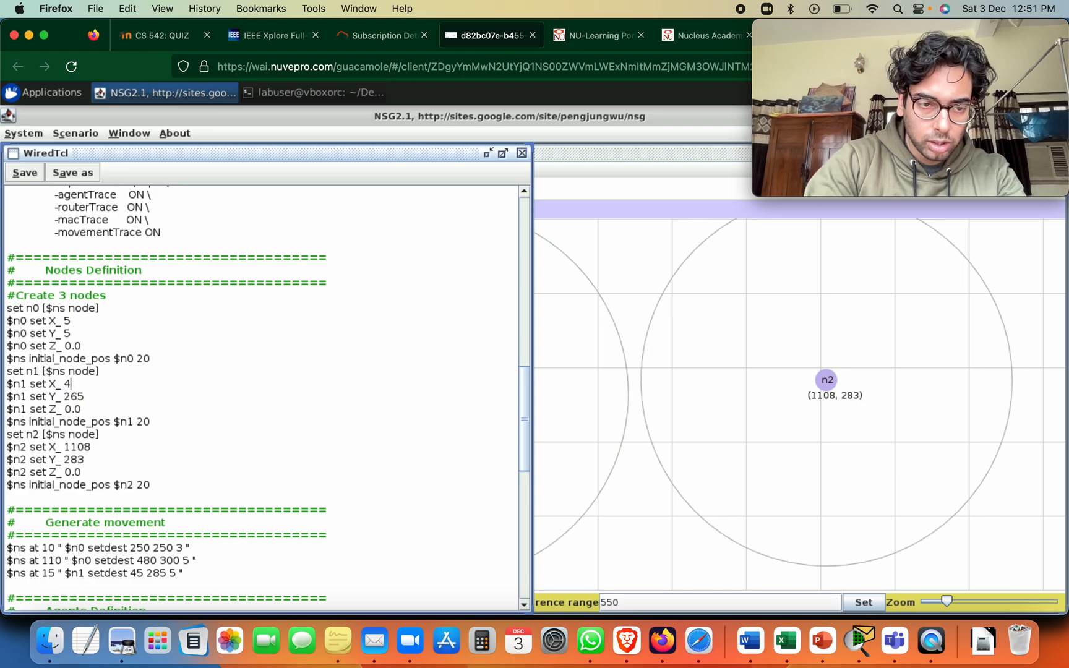
pyautogui.write('90')
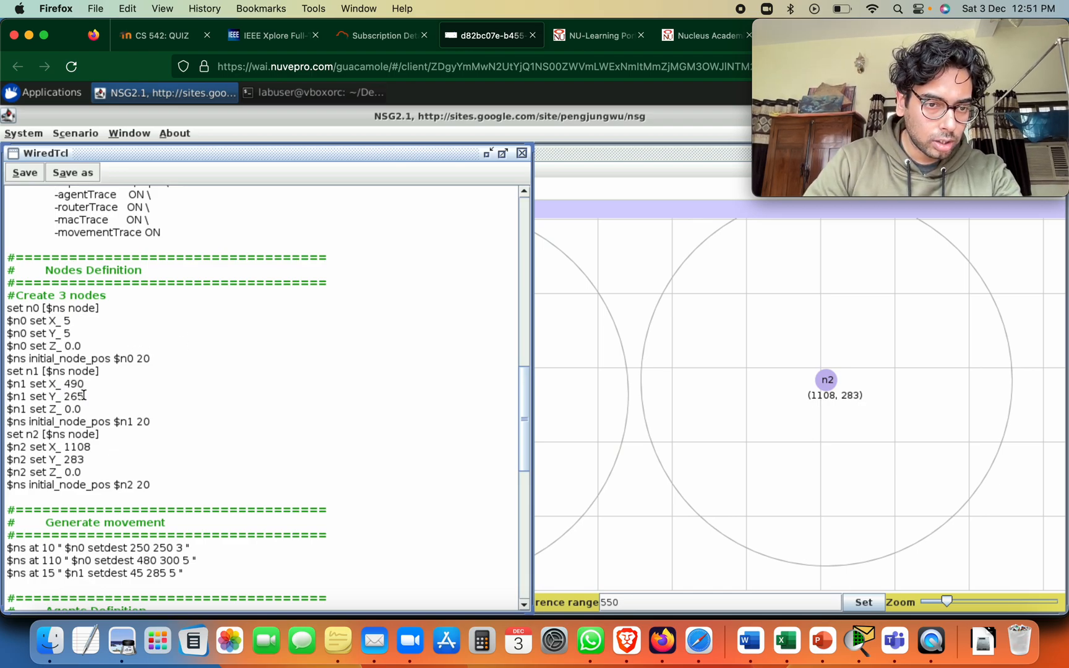
pyautogui.click(79, 396)
pyautogui.press('BackSpace')
pyautogui.write('8')
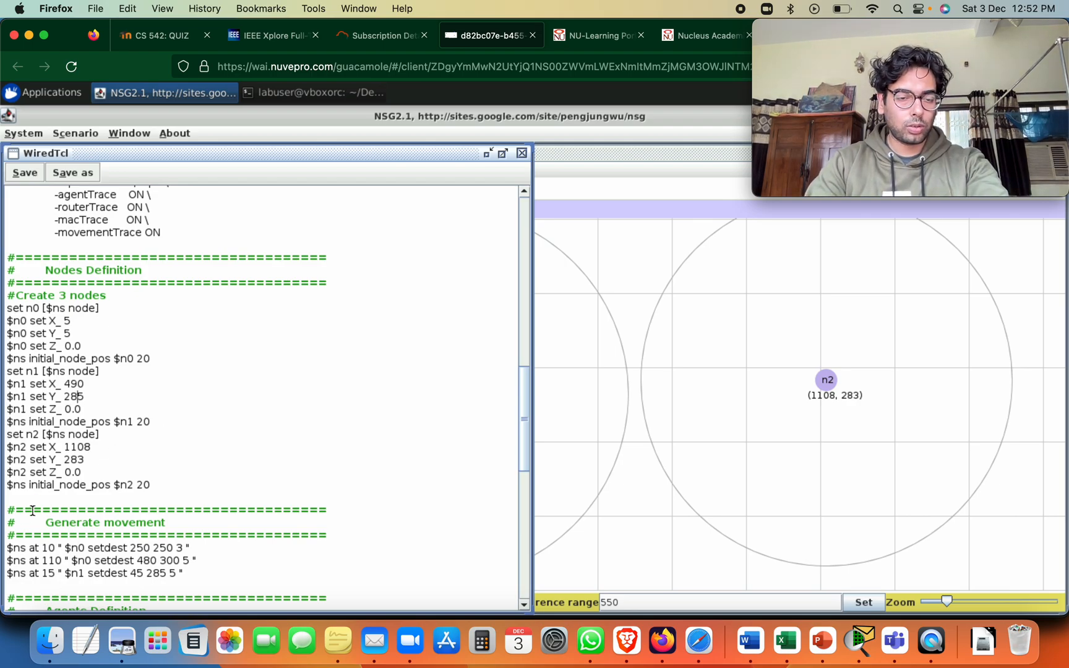
# Set node n2's position in the script to X 150 and Y 240
pyautogui.doubleClick(82, 447)
pyautogui.write('1')
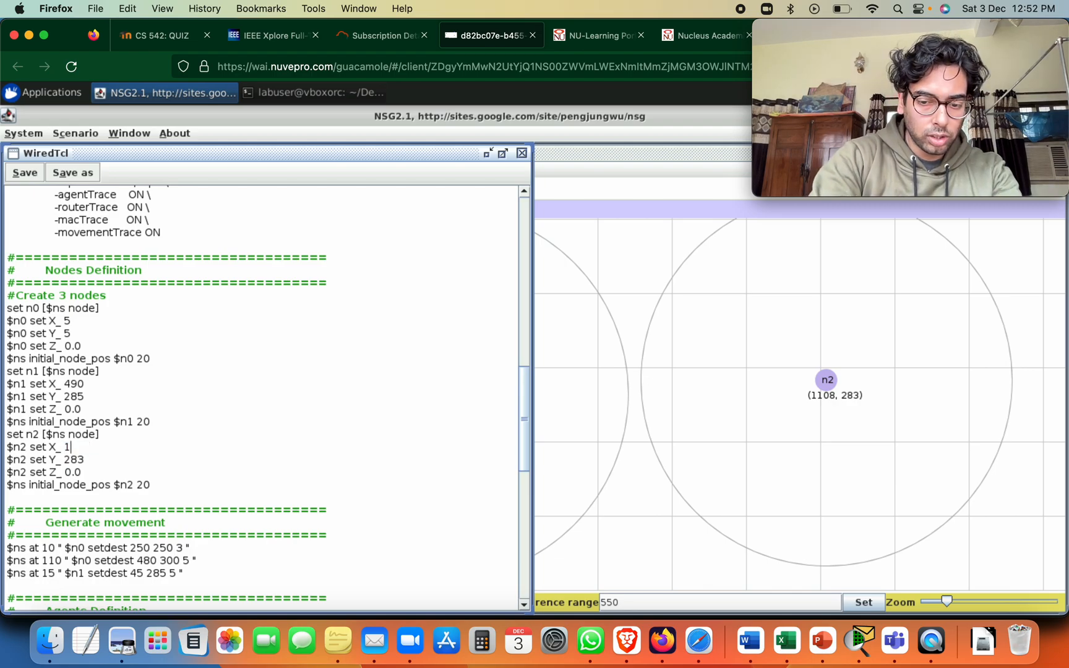
pyautogui.write('50')
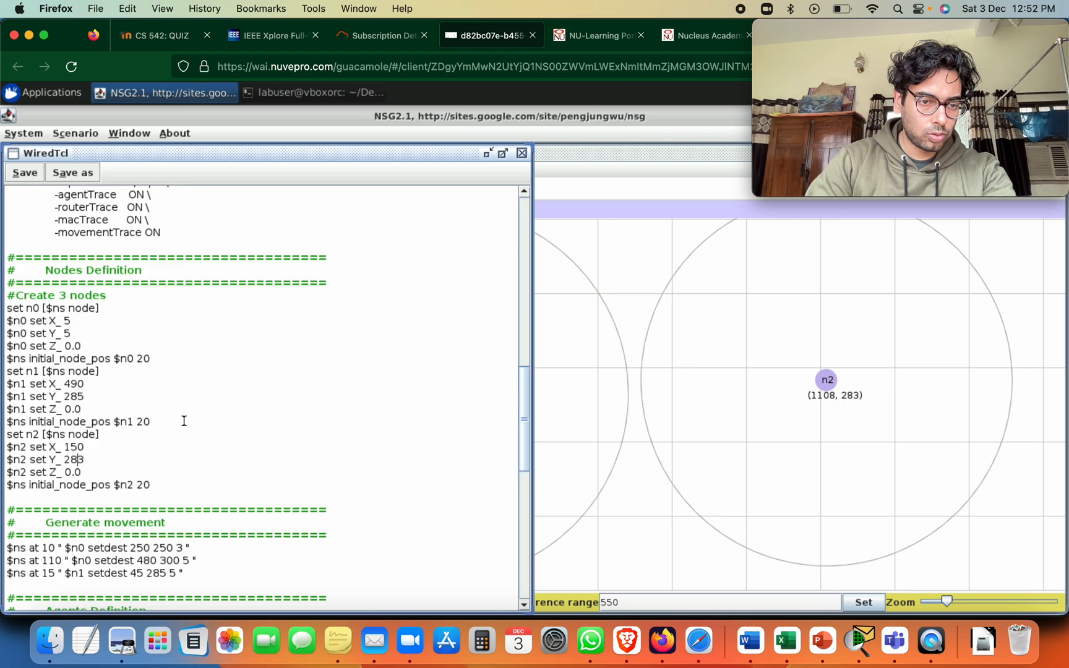
pyautogui.press('BackSpace')
pyautogui.write('4')
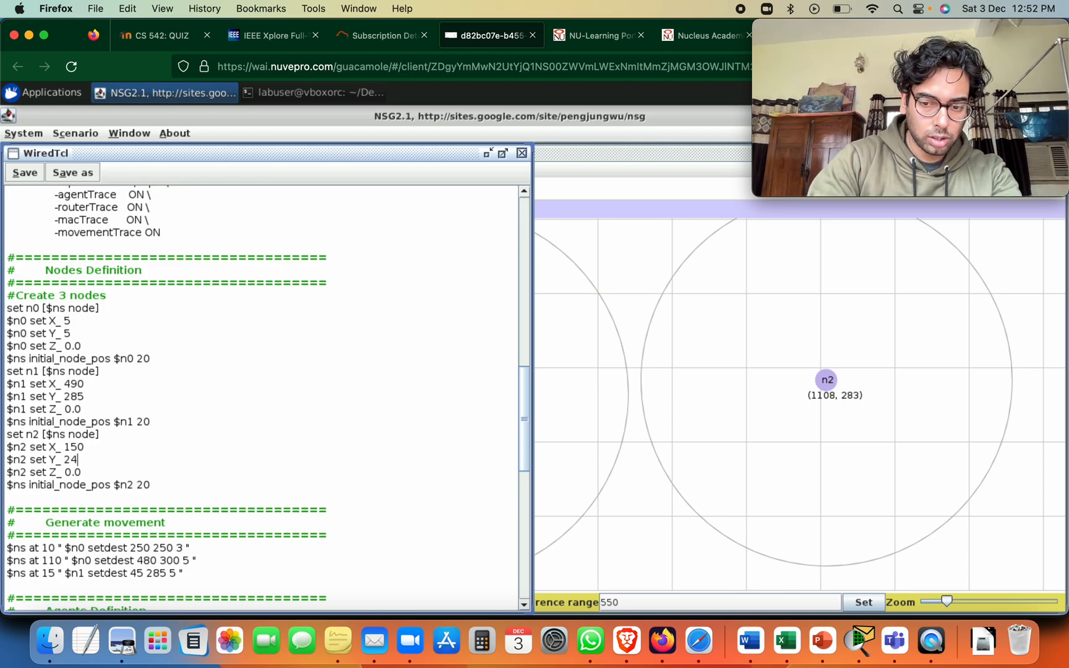
pyautogui.write('0')
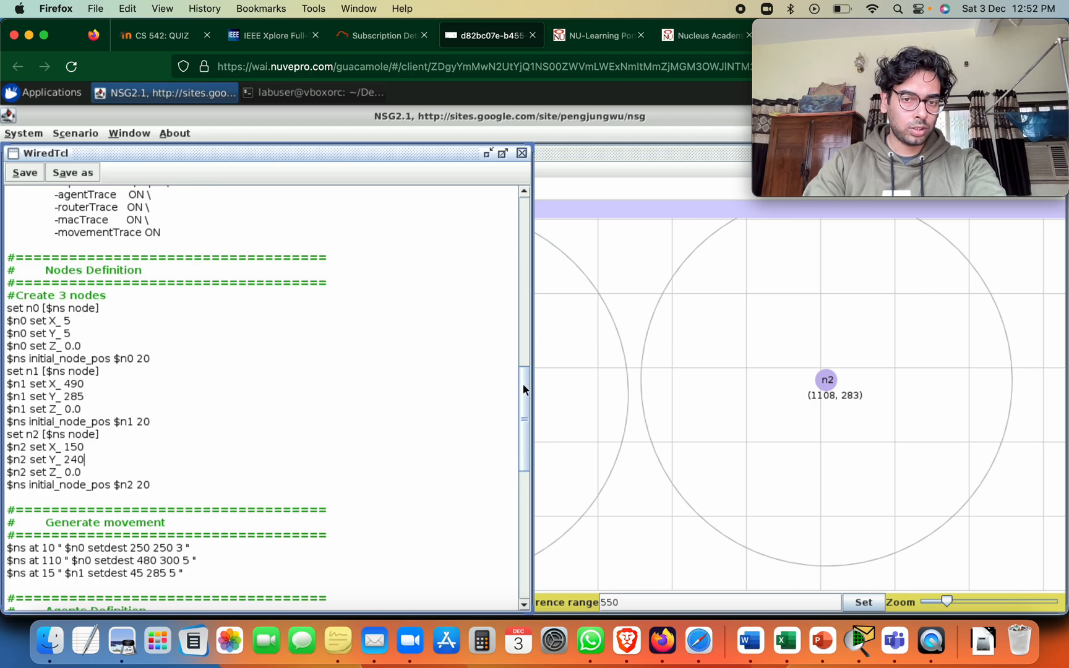
# Check the rest of the script and save it in the Desktop folder under the name ANS2Vlog
pyautogui.moveTo(525, 385); pyautogui.dragTo(532, 420)
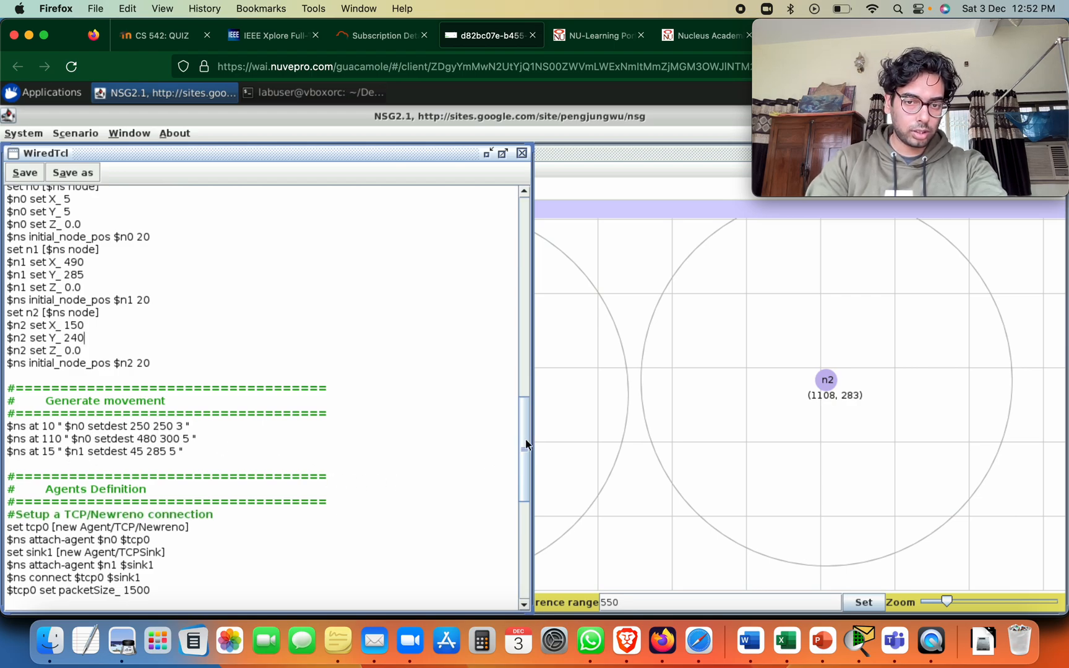
pyautogui.moveTo(528, 439); pyautogui.dragTo(532, 541)
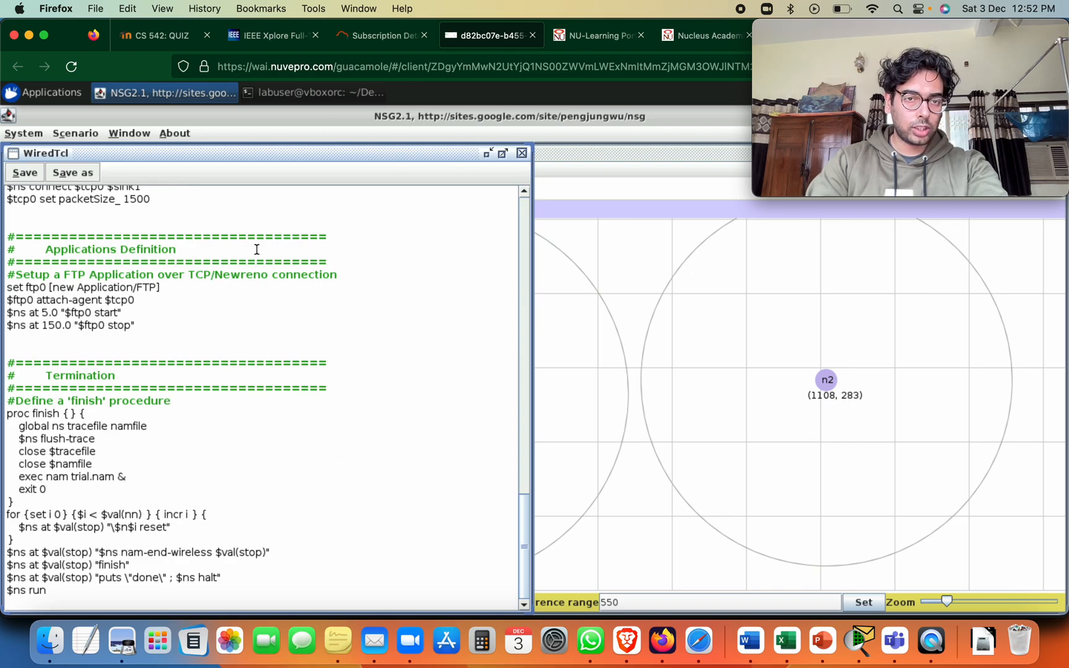
pyautogui.click(83, 173)
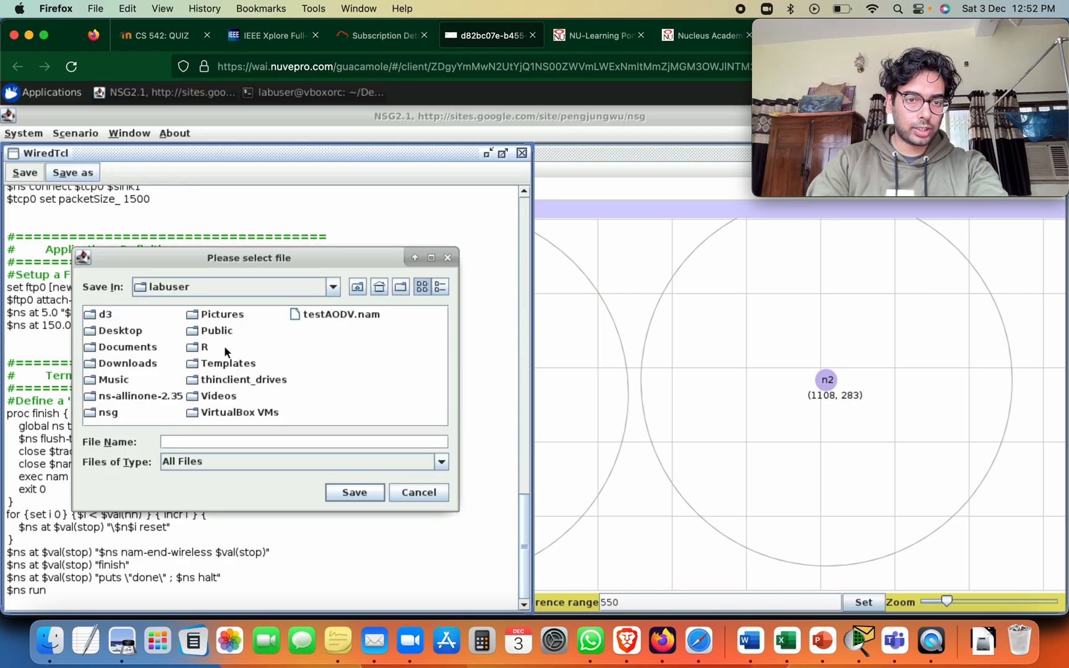
pyautogui.click(120, 329)
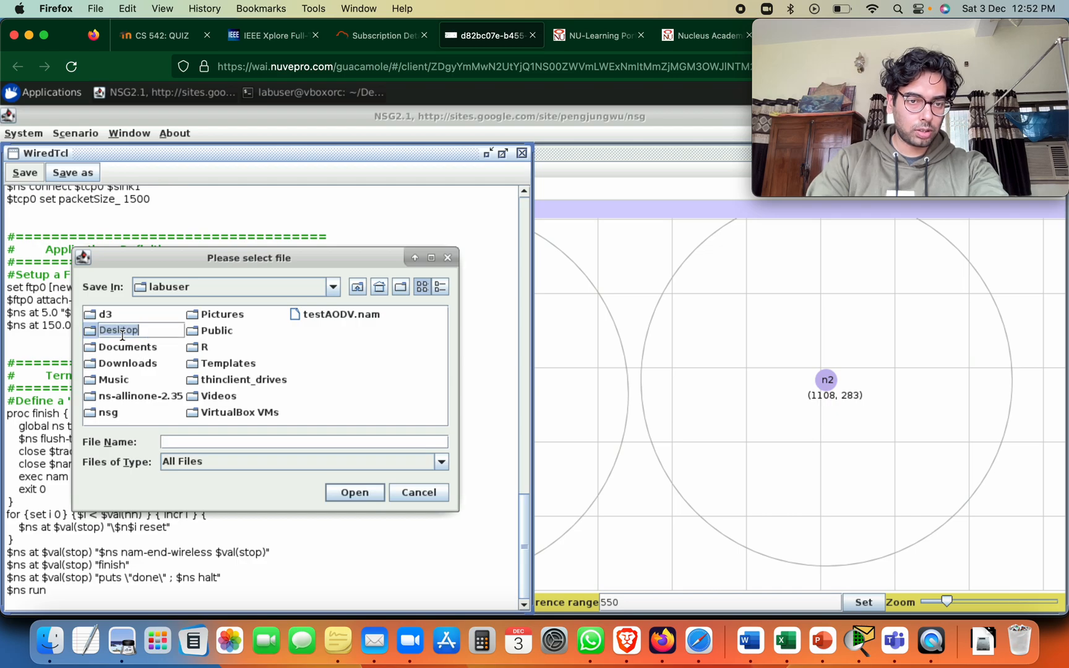
pyautogui.click(112, 339)
pyautogui.click(111, 340)
pyautogui.click(107, 333)
pyautogui.doubleClick(106, 331)
pyautogui.click(185, 444)
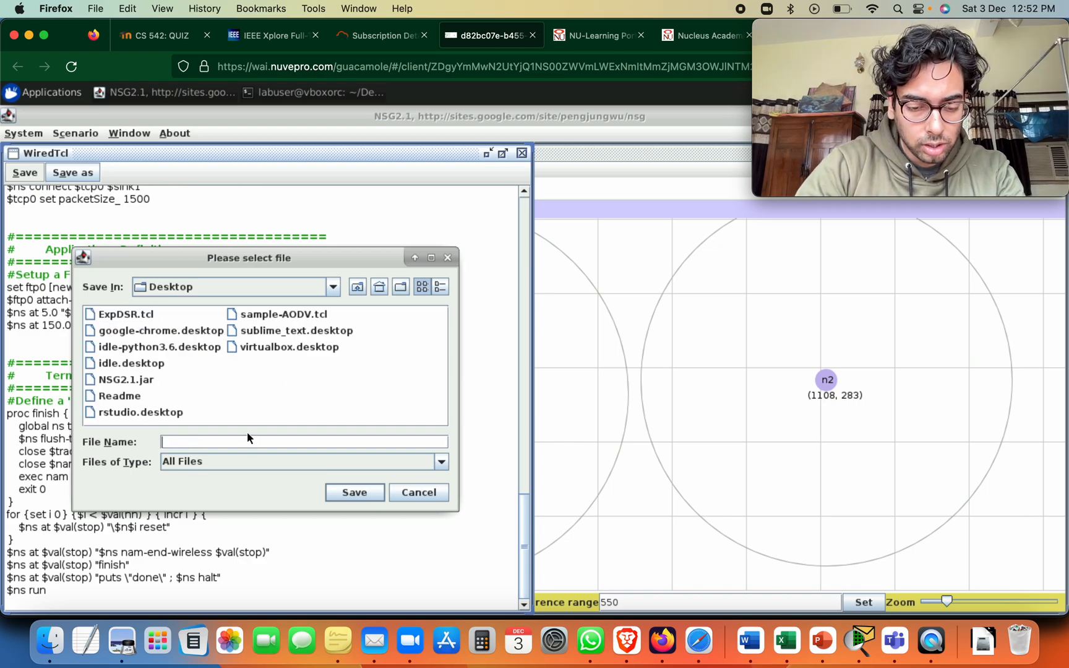
pyautogui.write('AN')
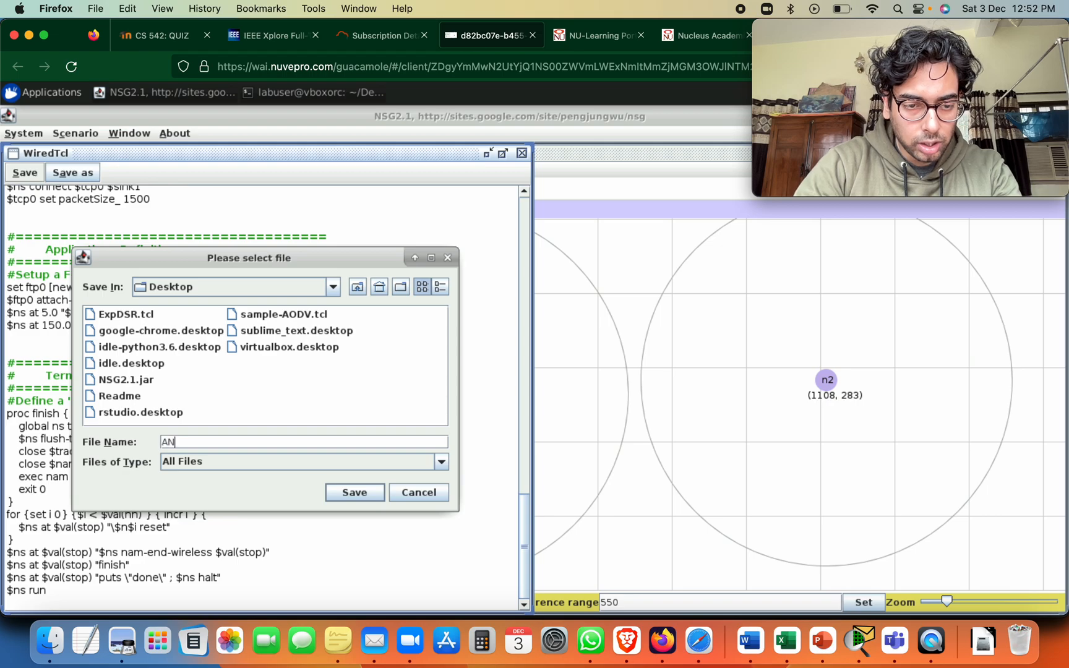
pyautogui.write('S2')
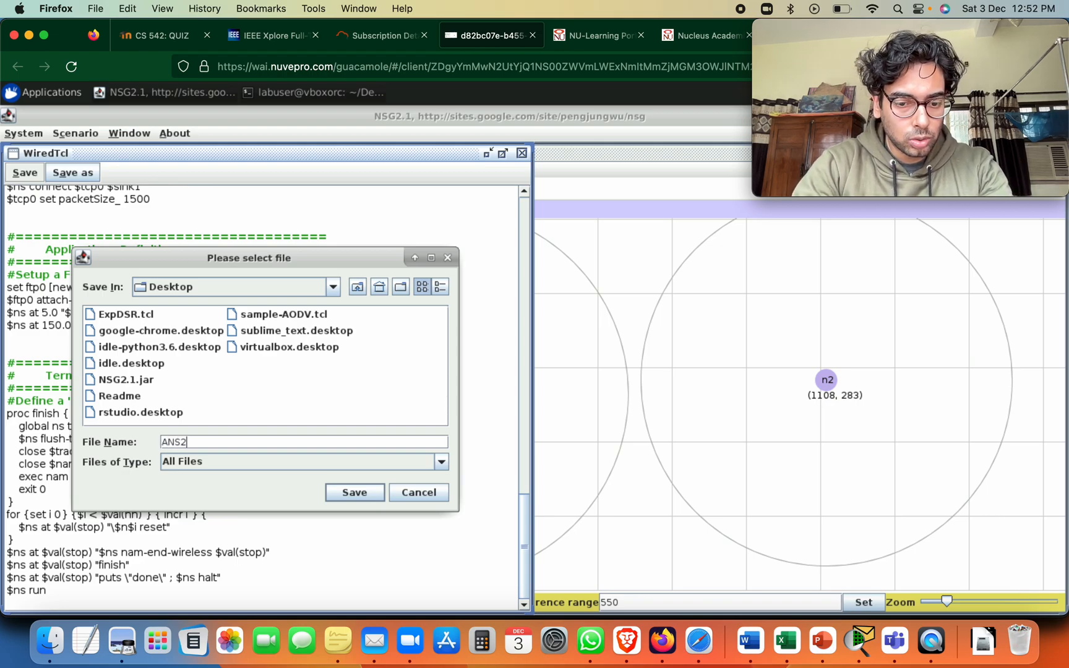
pyautogui.write('Vlog')
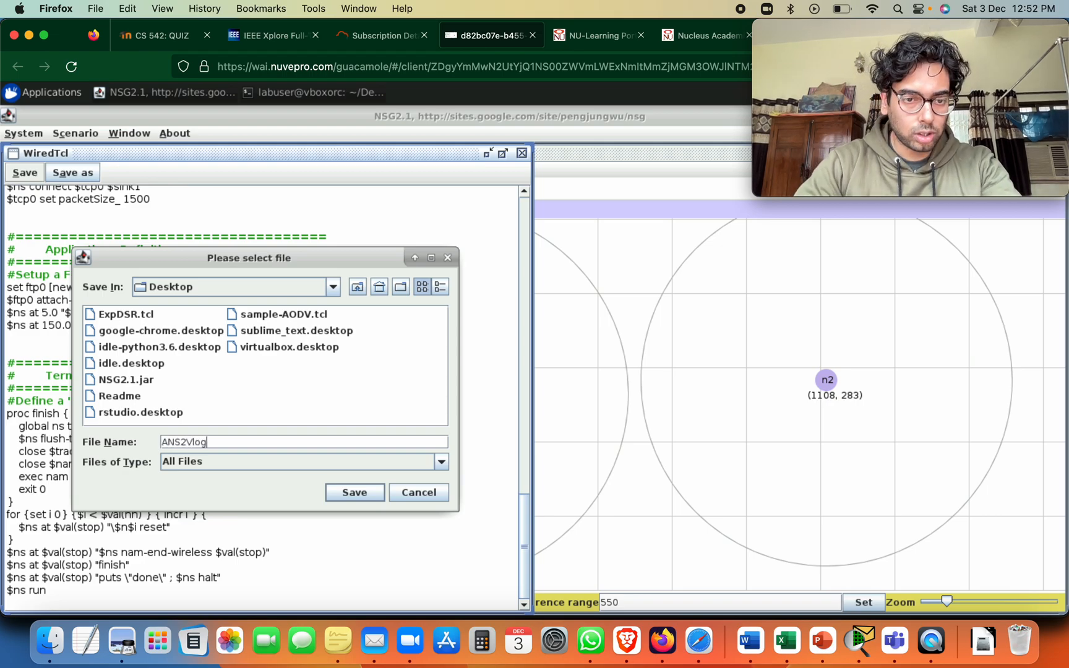
pyautogui.click(345, 494)
# Minimize the terminal window and shrink the NSG2.1 window to a small bar so the desktop files are accessible
pyautogui.moveTo(1021, 165)
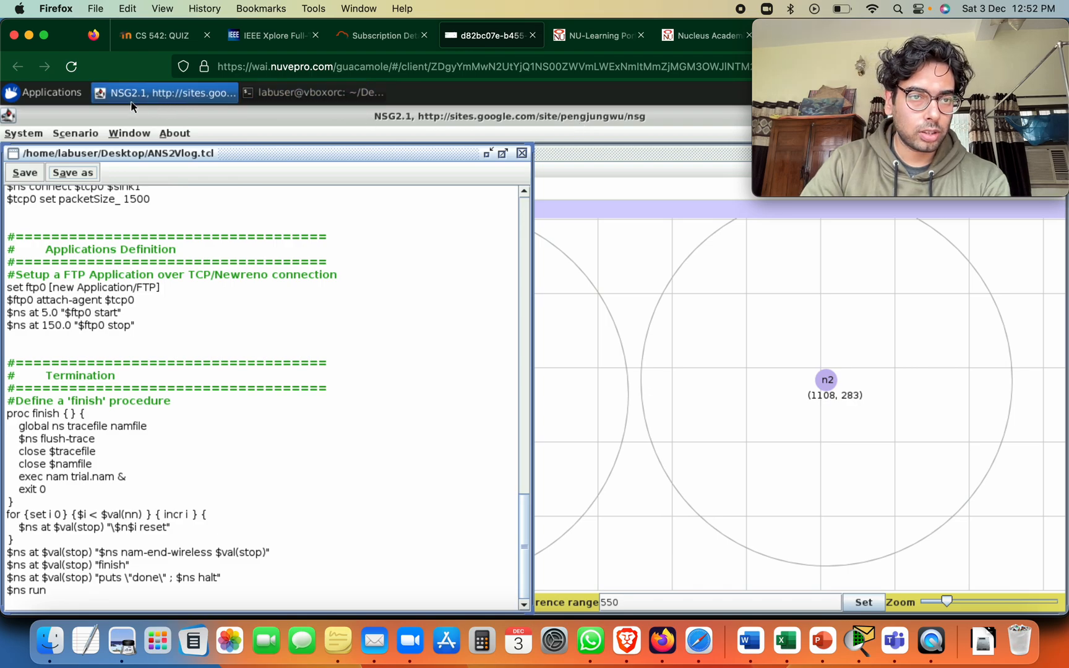
pyautogui.click(267, 92)
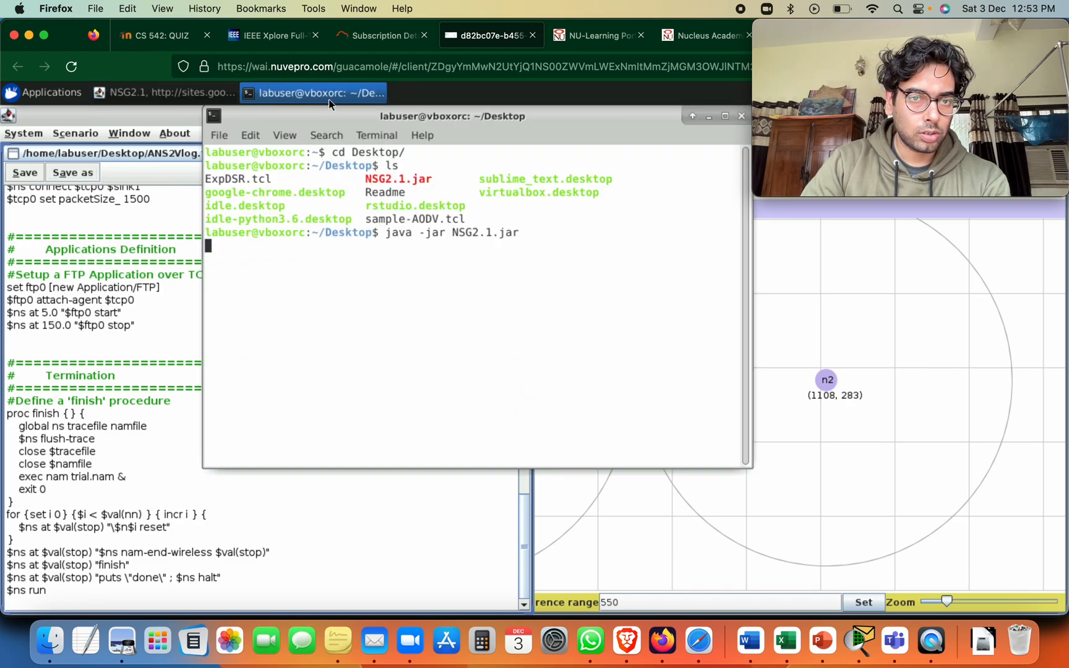
pyautogui.rightClick(323, 117)
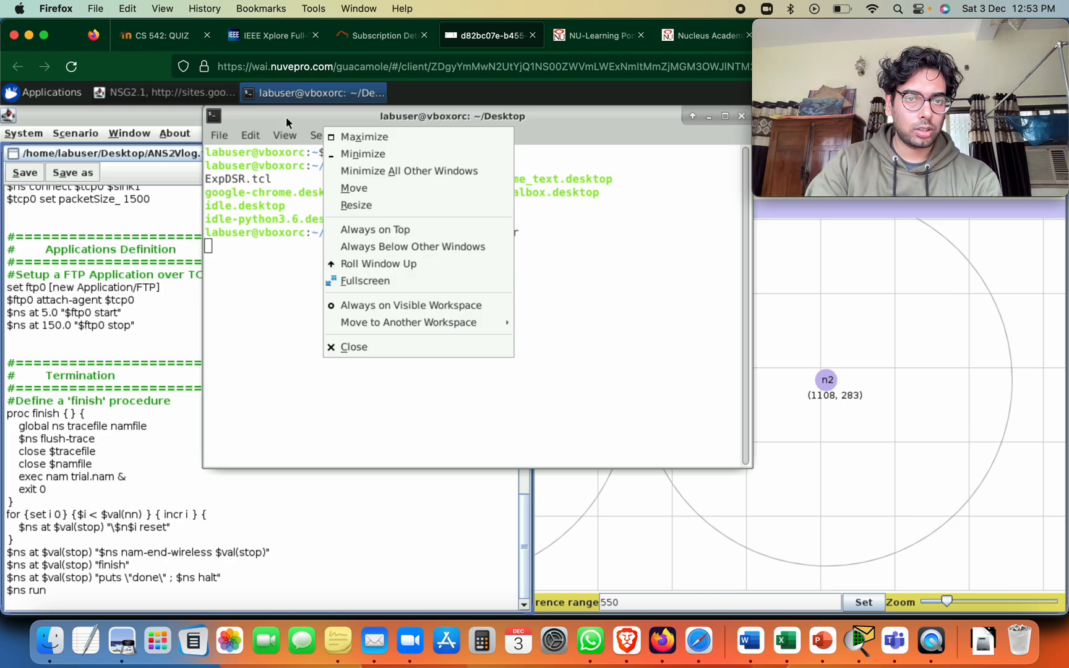
pyautogui.click(303, 111)
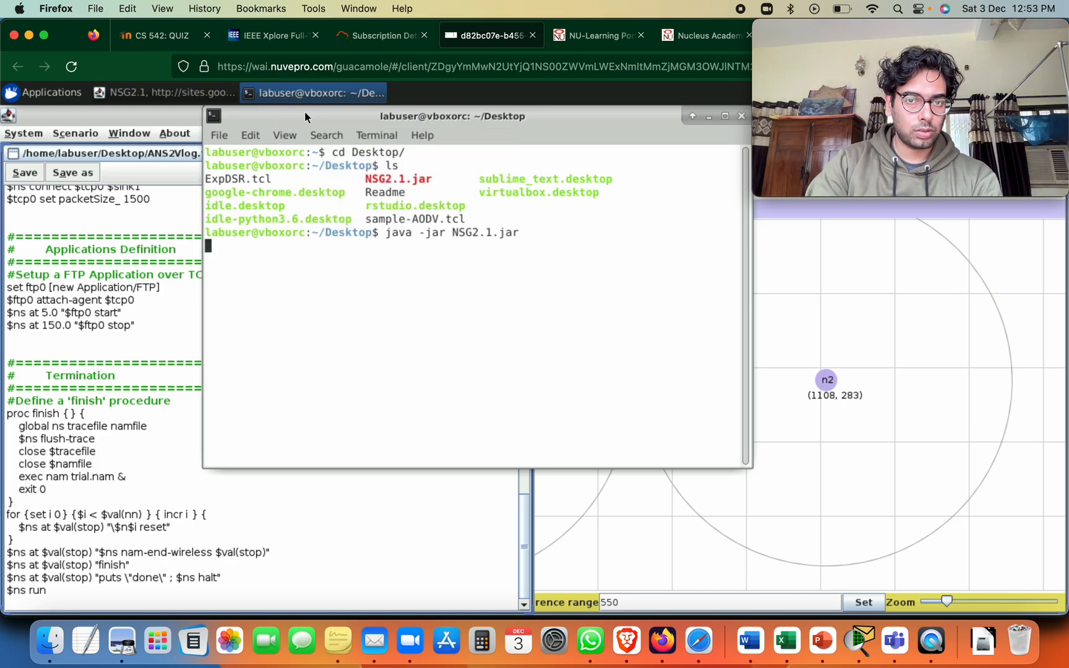
pyautogui.click(710, 114)
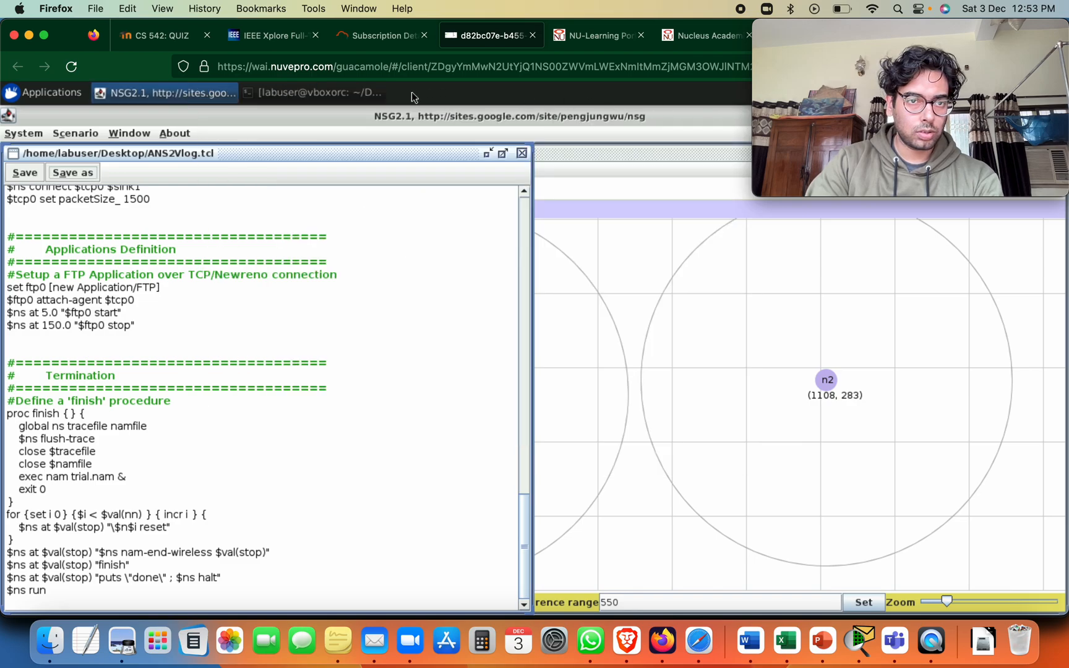
pyautogui.moveTo(366, 119); pyautogui.dragTo(367, 185)
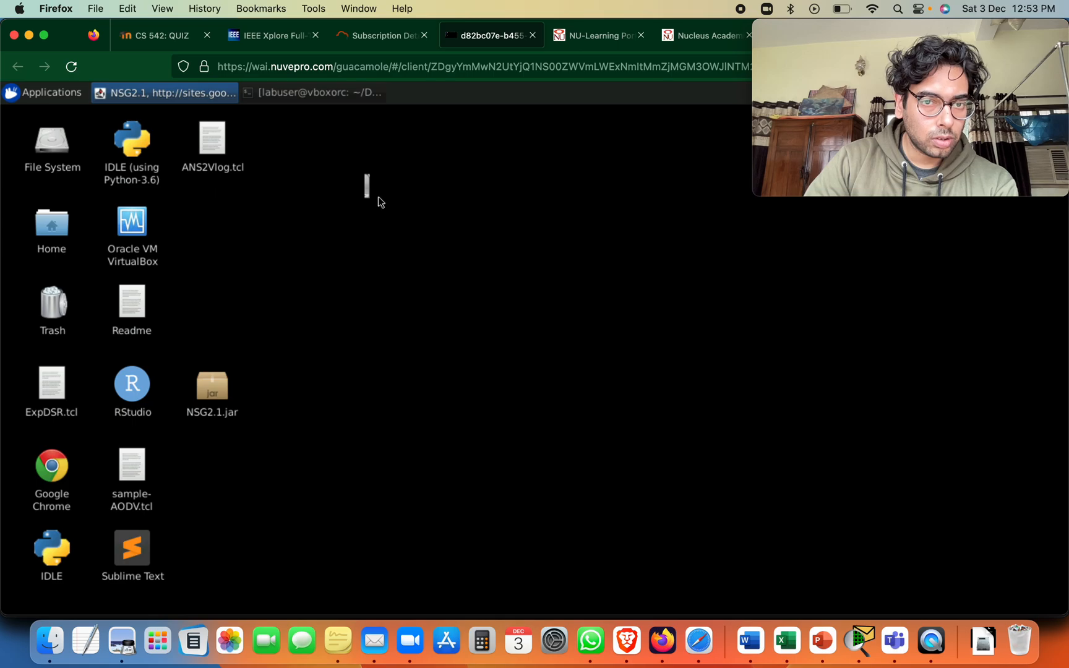
pyautogui.moveTo(381, 192); pyautogui.dragTo(553, 226)
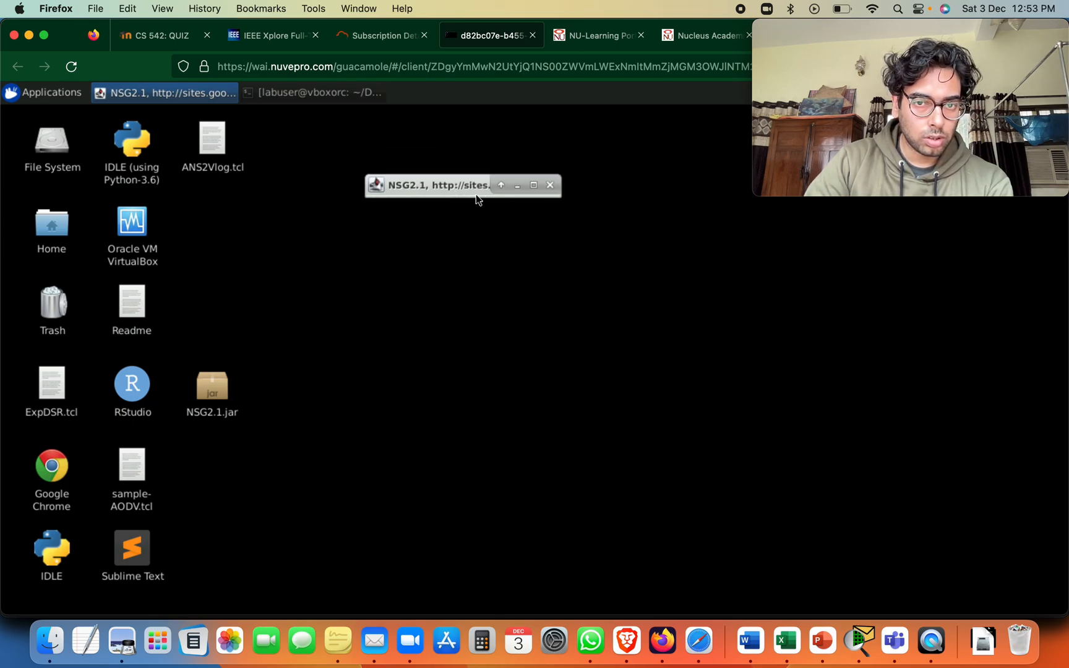
# Enlarge the NSG2.1 window slightly, open a new terminal from the desktop, and change its directory to Desktop
pyautogui.moveTo(477, 191); pyautogui.dragTo(509, 282)
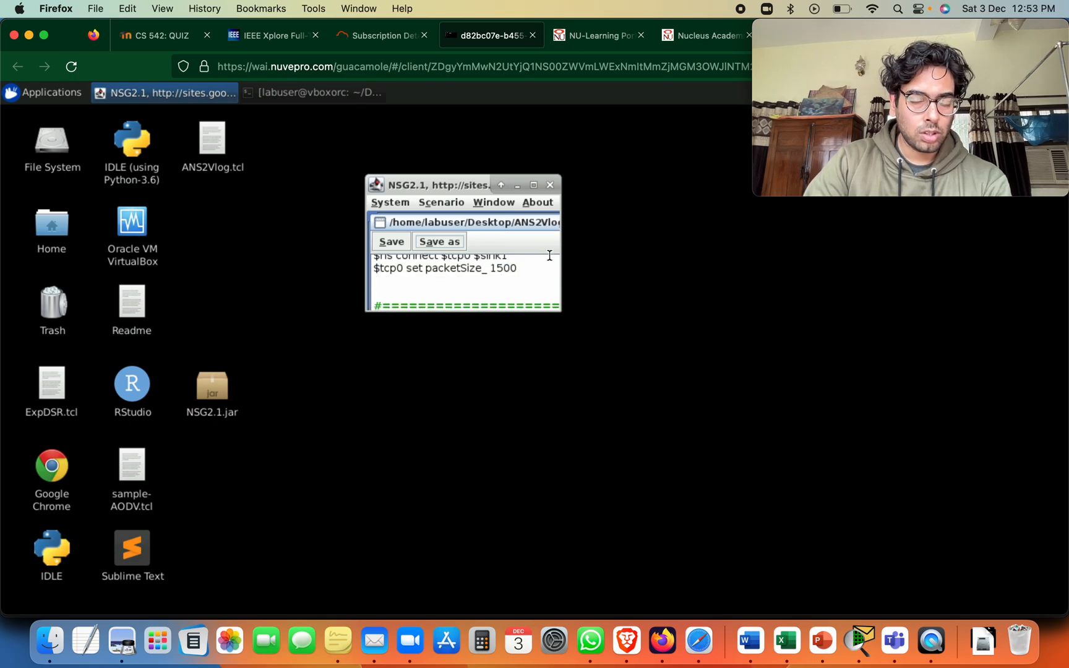
pyautogui.rightClick(310, 242)
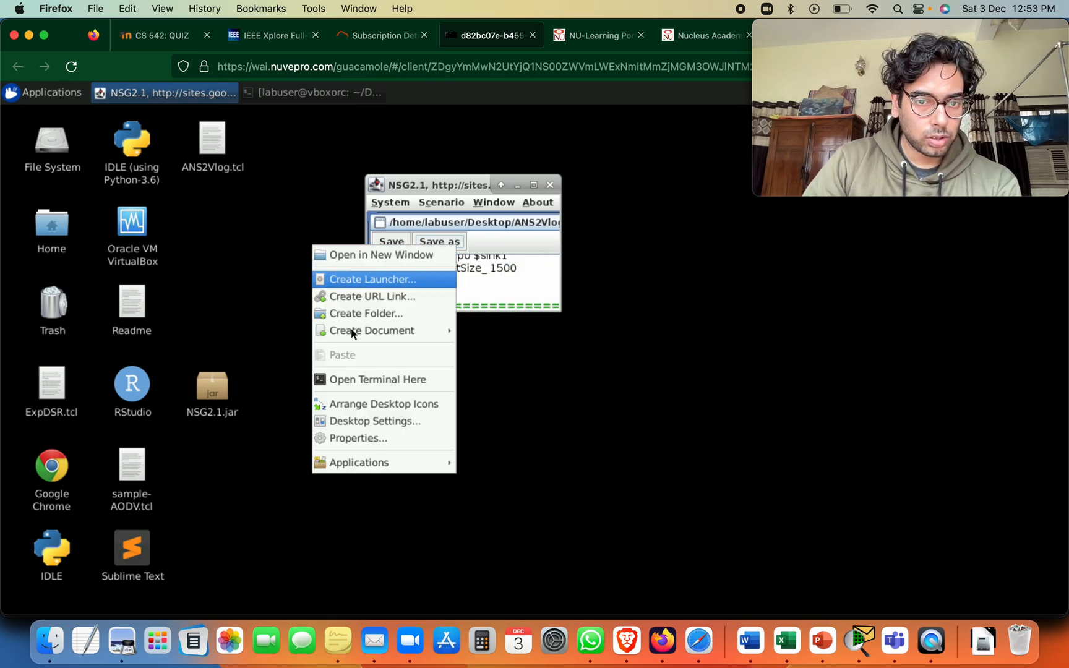
pyautogui.click(362, 380)
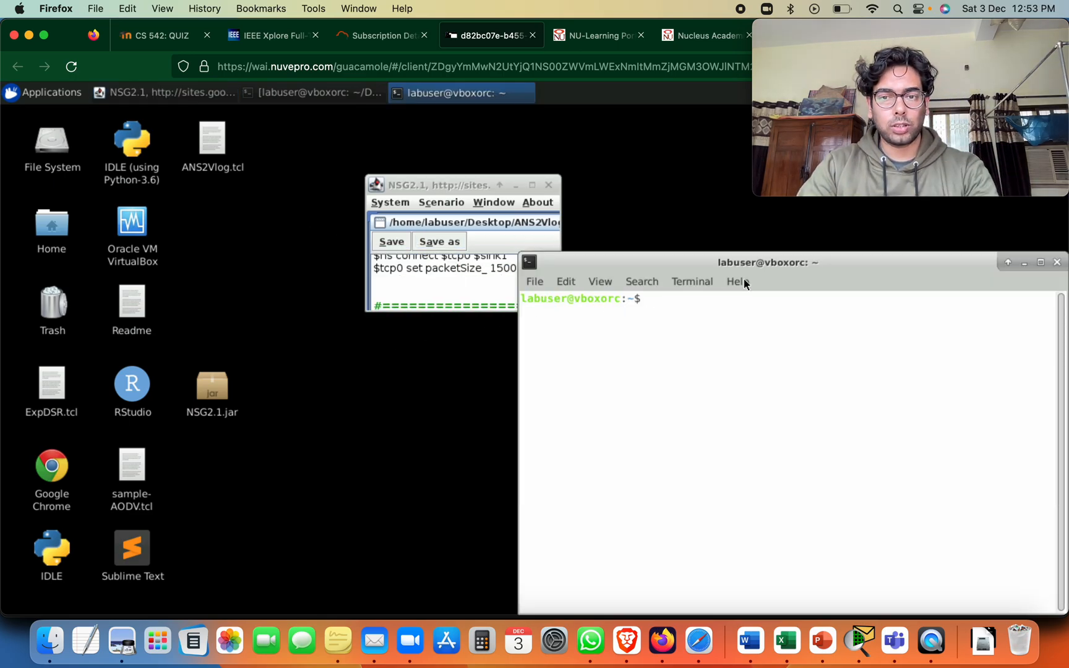
pyautogui.moveTo(734, 260); pyautogui.dragTo(614, 172)
pyautogui.write('cd Desk')
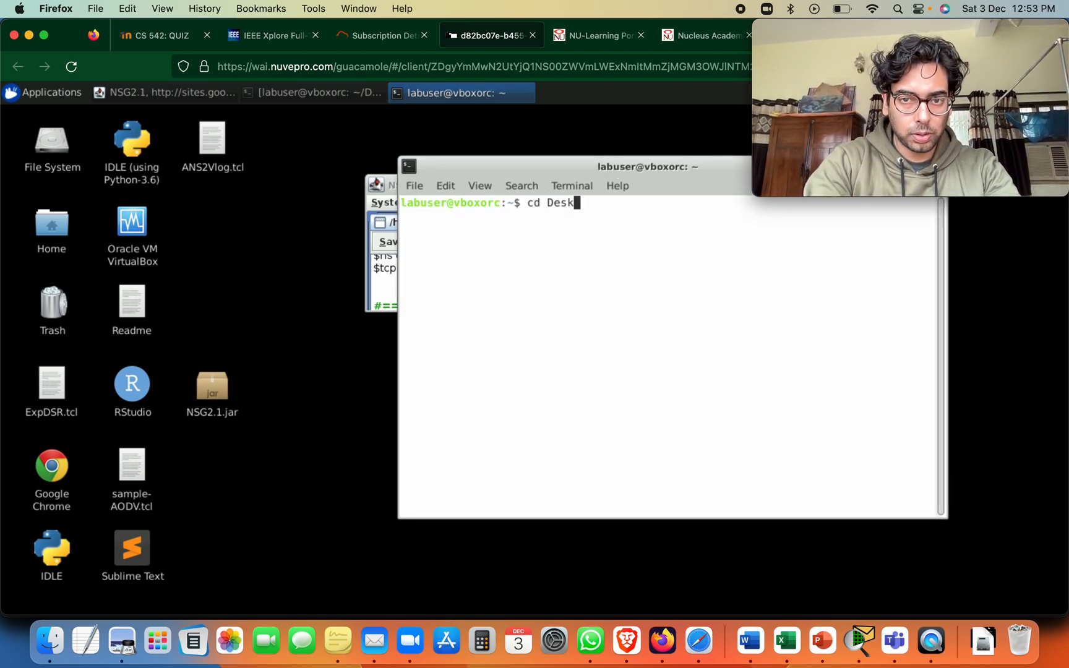
pyautogui.press('Tab')
pyautogui.press('Return')
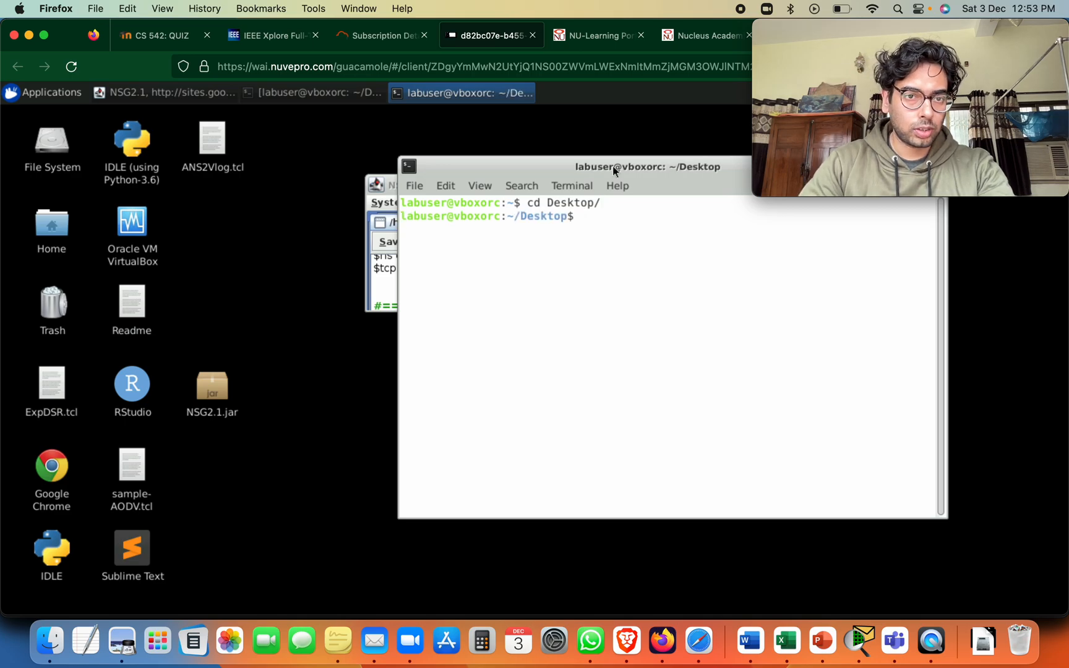
# List the contents of the Desktop folder in the terminal
pyautogui.write('LS')
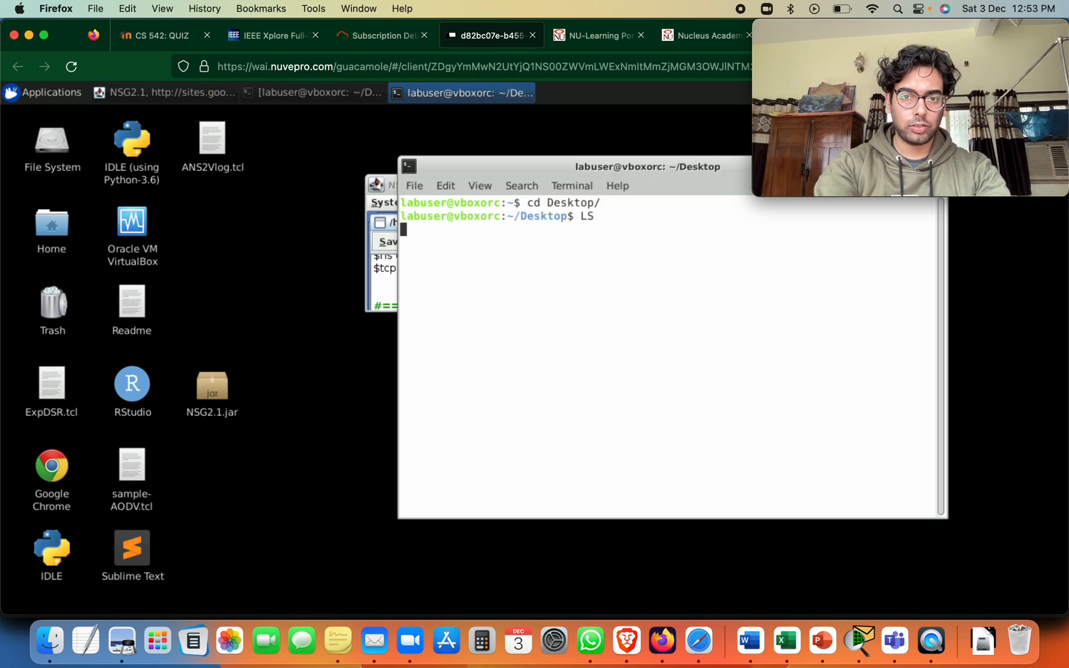
pyautogui.press('Return')
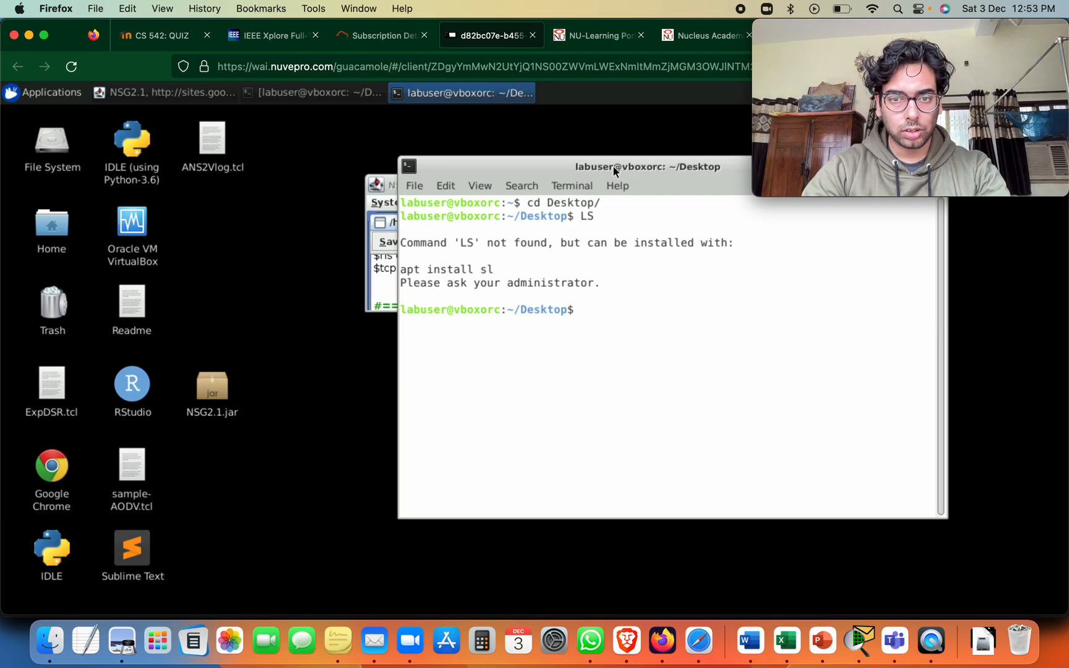
pyautogui.write('ls')
pyautogui.press('Return')
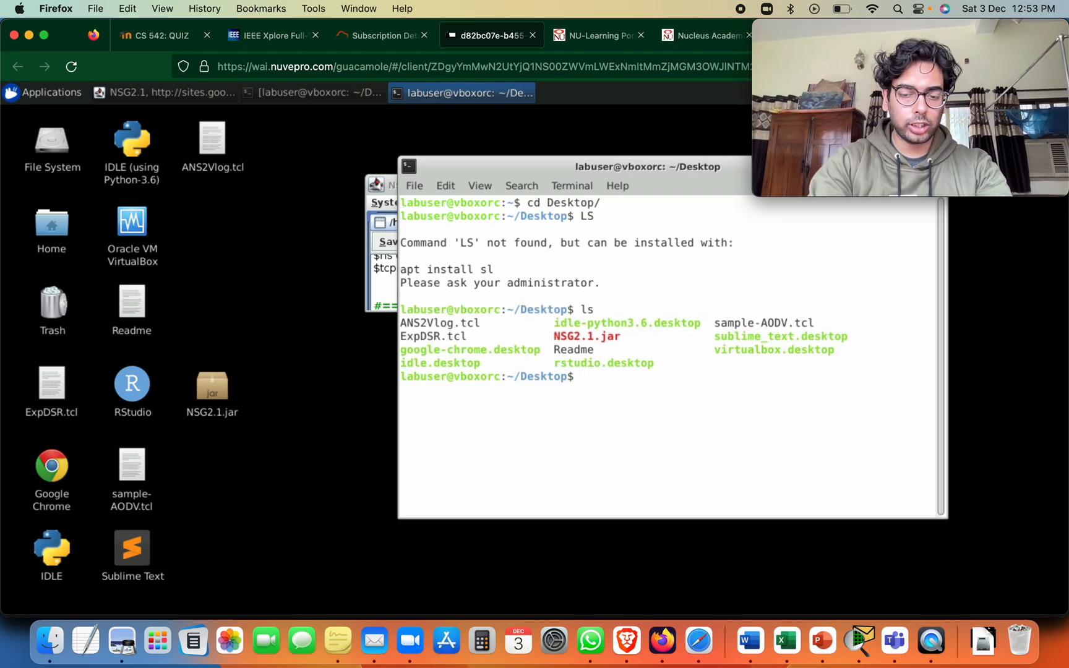
# Run the ANS2Vlog.tcl script with ns in the terminal
pyautogui.write('ns')
pyautogui.press('Tab')
pyautogui.press('Return')
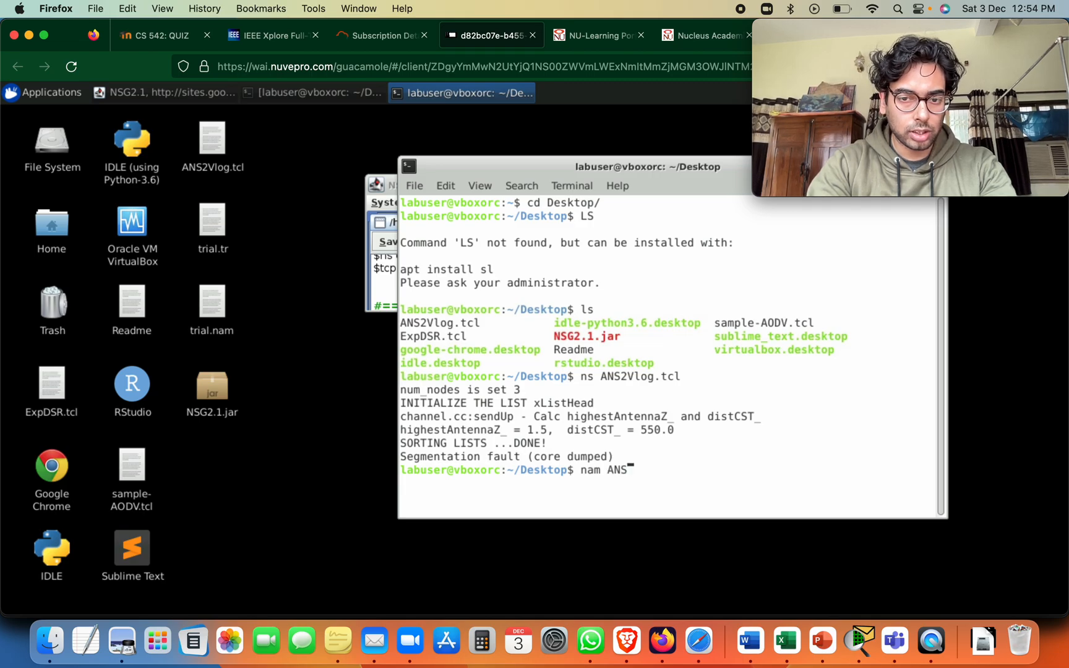
# Open the generated trial.nam trace in the Network Animator from the terminal
pyautogui.press('Tab')
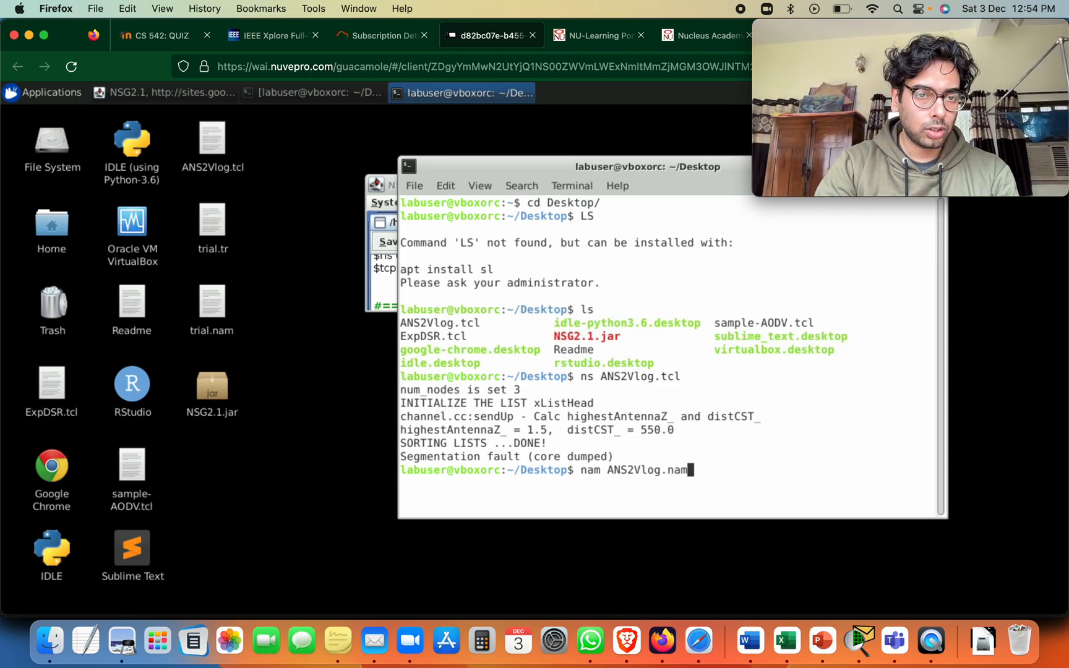
pyautogui.press('BackSpace')
pyautogui.press('BackSpace')
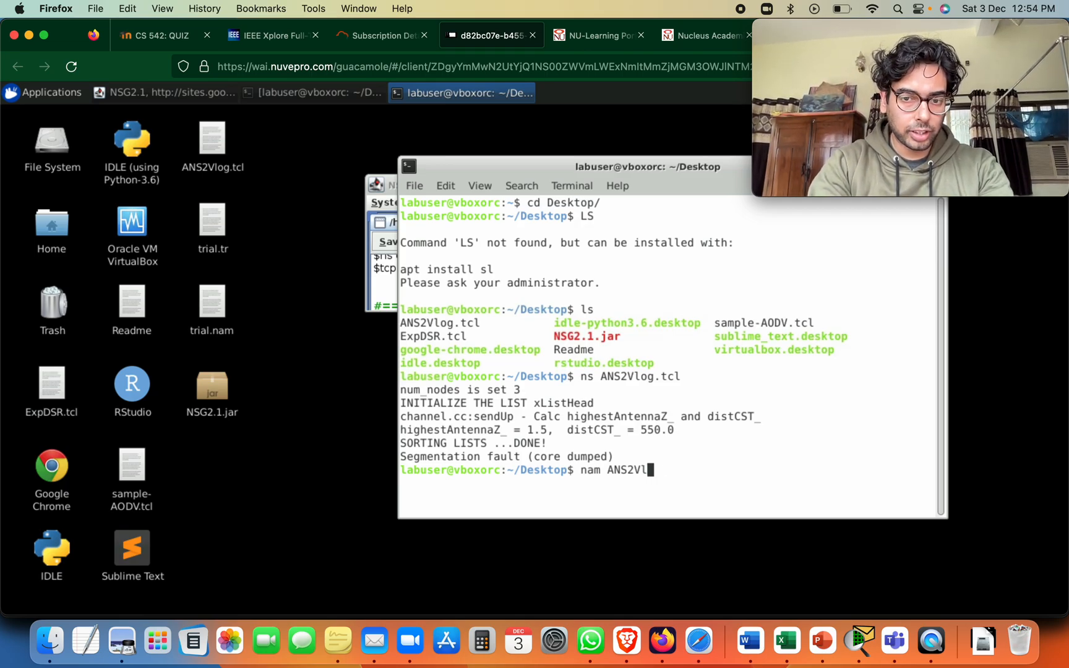
pyautogui.write('ial')
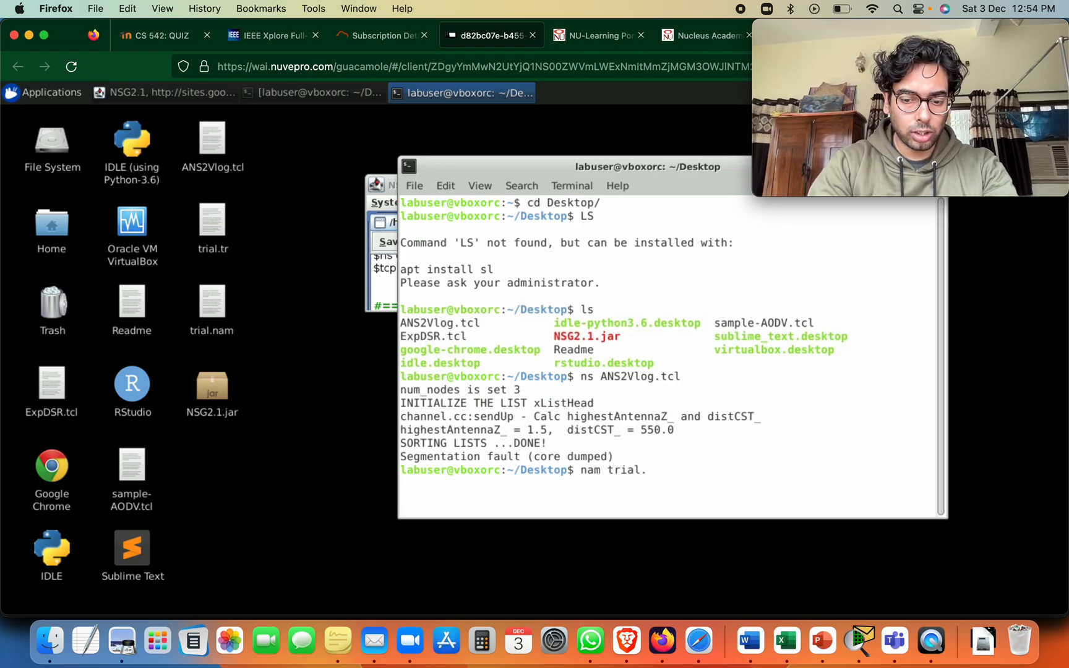
pyautogui.write('.nam')
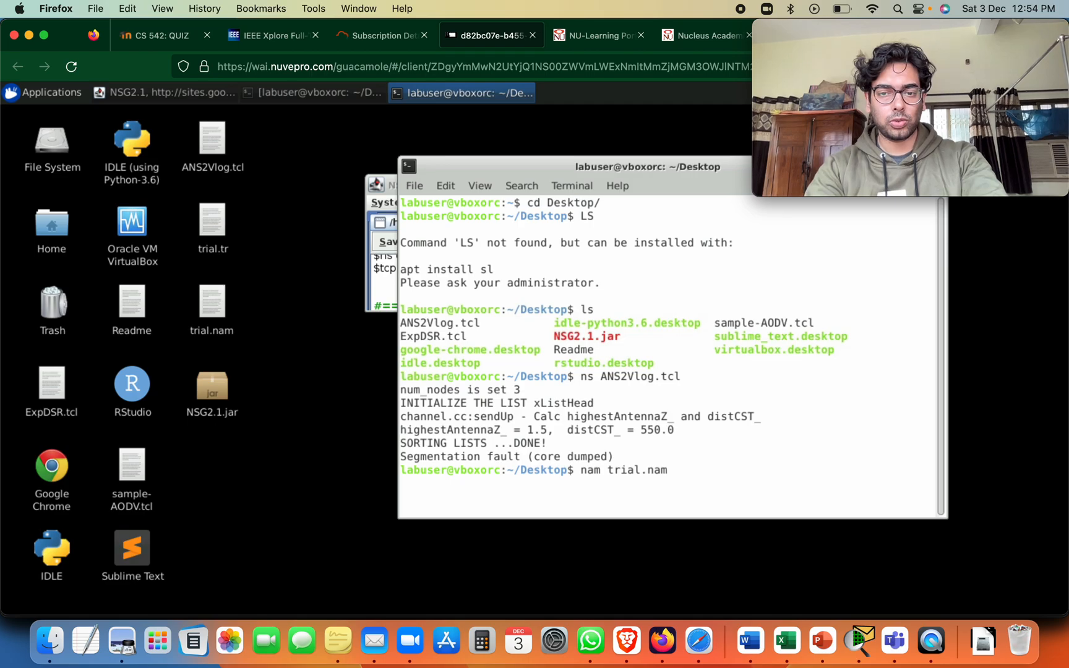
pyautogui.press('Return')
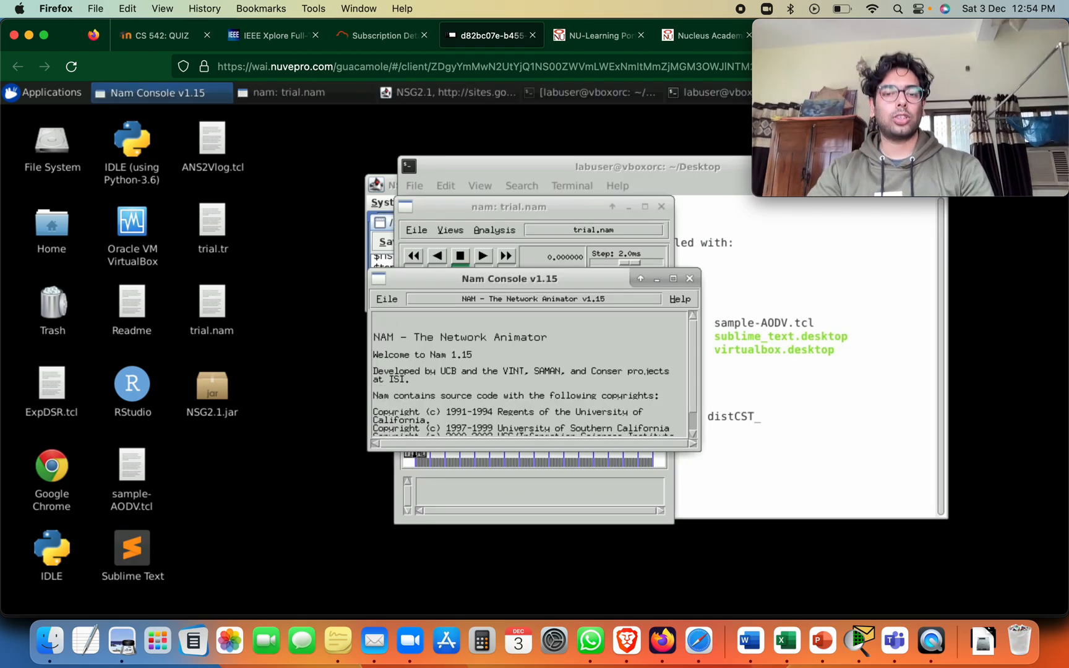
# Widen the trial.nam animation window and play the simulation with the step size raised to about 158.5 ms
pyautogui.click(550, 212)
pyautogui.click(645, 207)
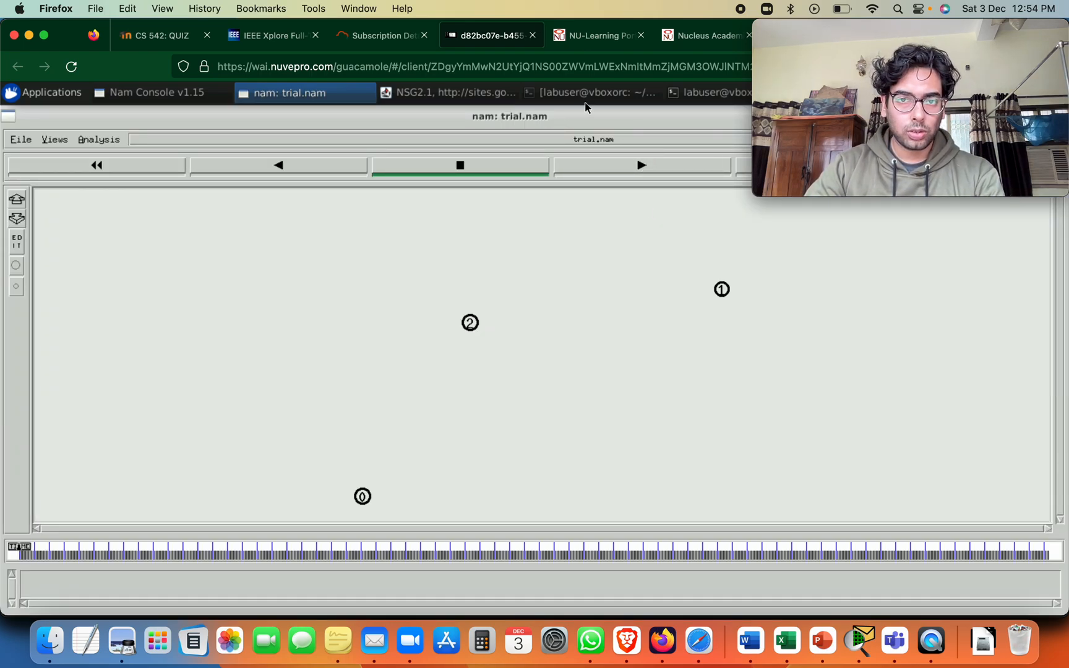
pyautogui.doubleClick(577, 122)
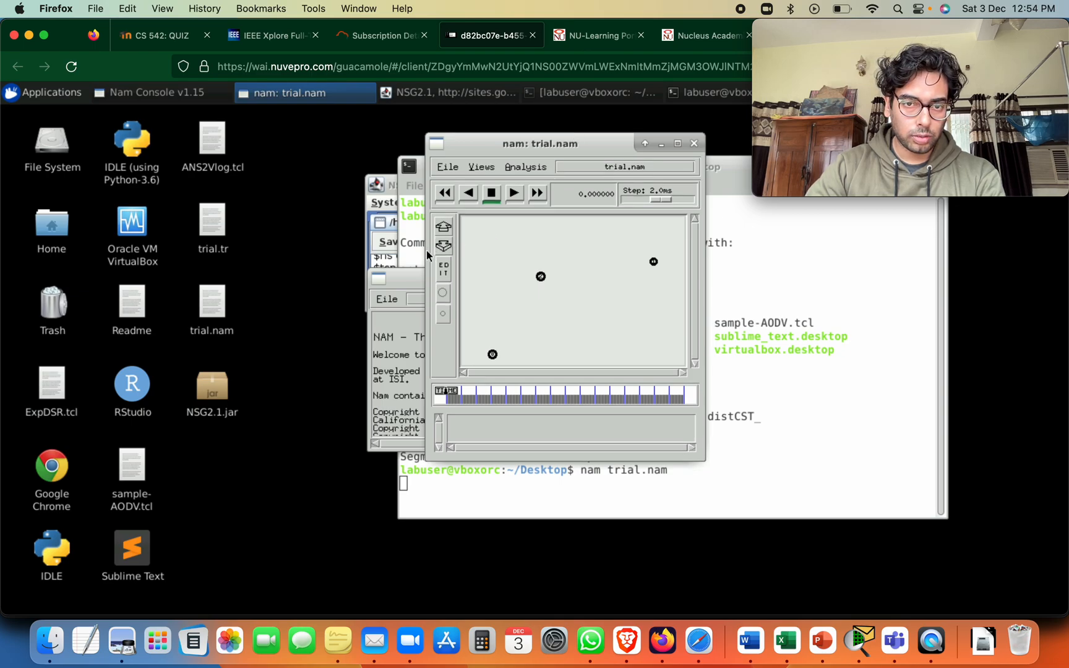
pyautogui.moveTo(427, 250); pyautogui.dragTo(52, 241)
pyautogui.click(435, 197)
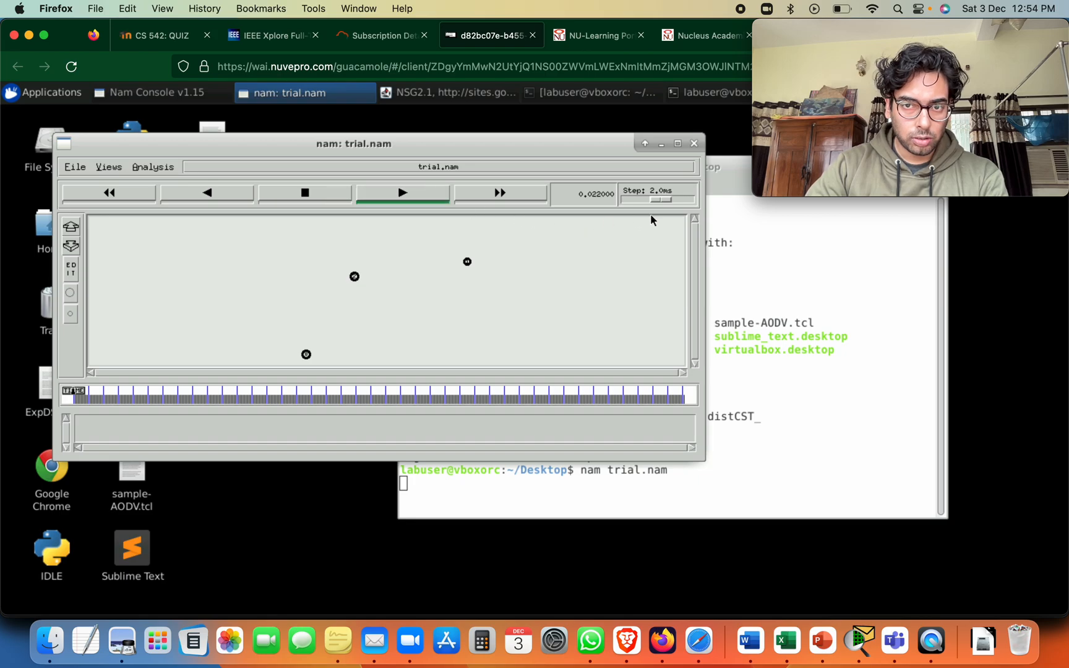
pyautogui.moveTo(658, 204); pyautogui.dragTo(676, 201)
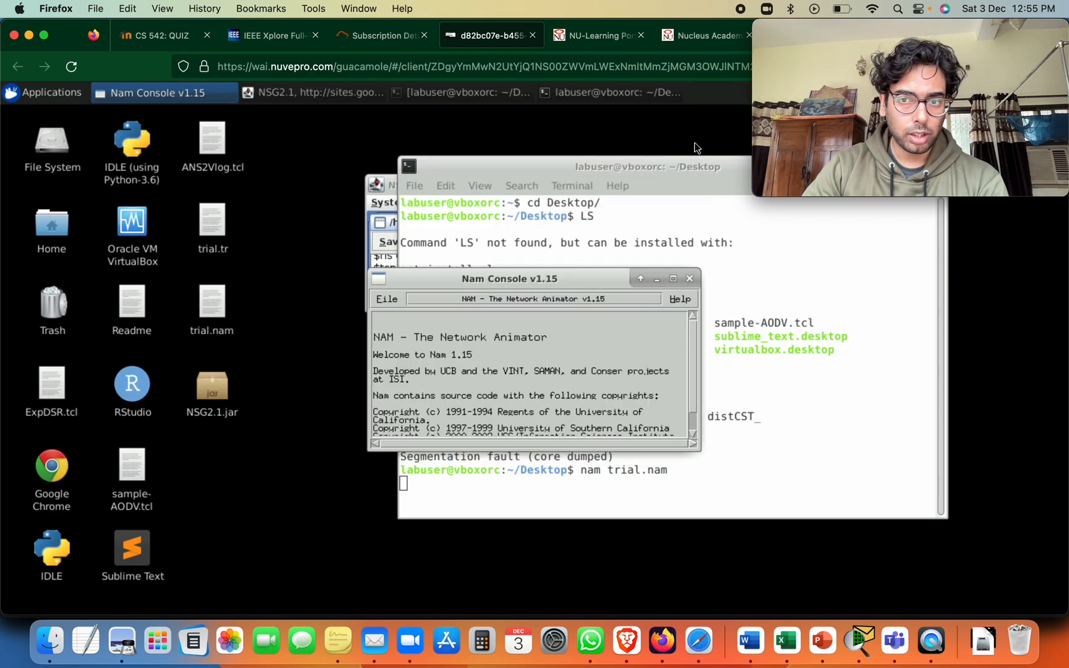
# Close the trial.nam animation window and terminate the running nam process in the terminal
pyautogui.click(694, 143)
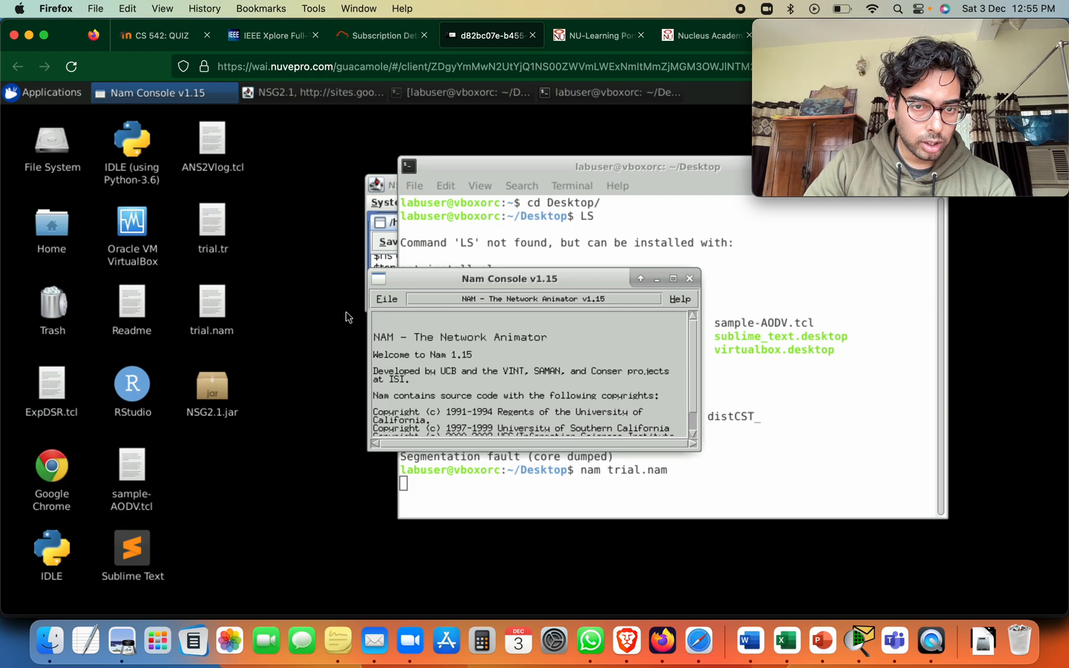
pyautogui.click(386, 300)
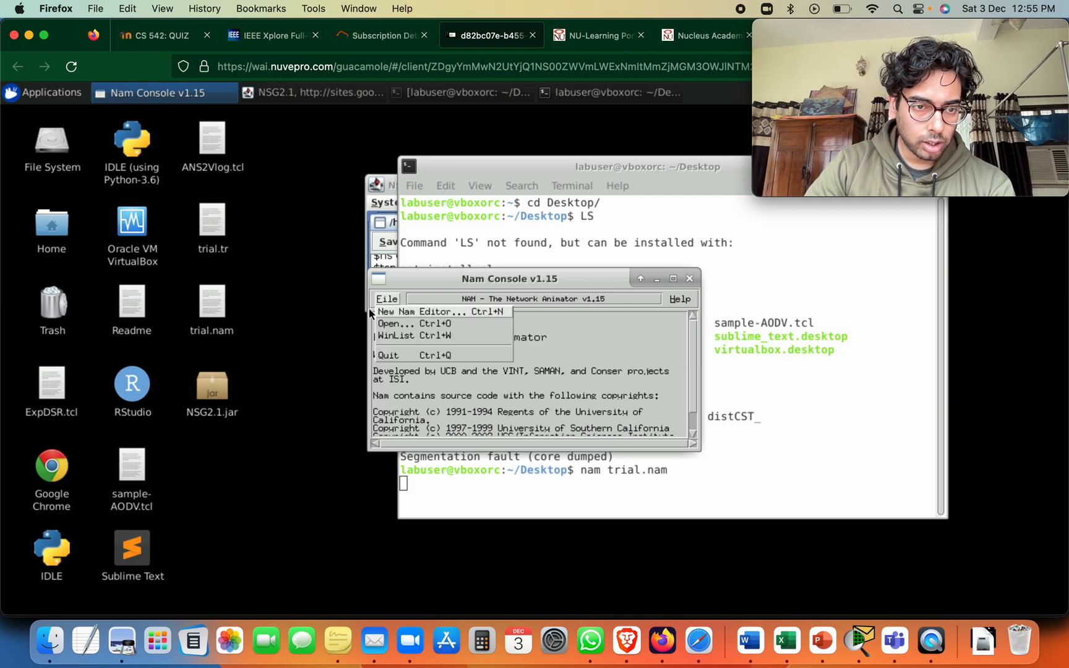
pyautogui.click(833, 460)
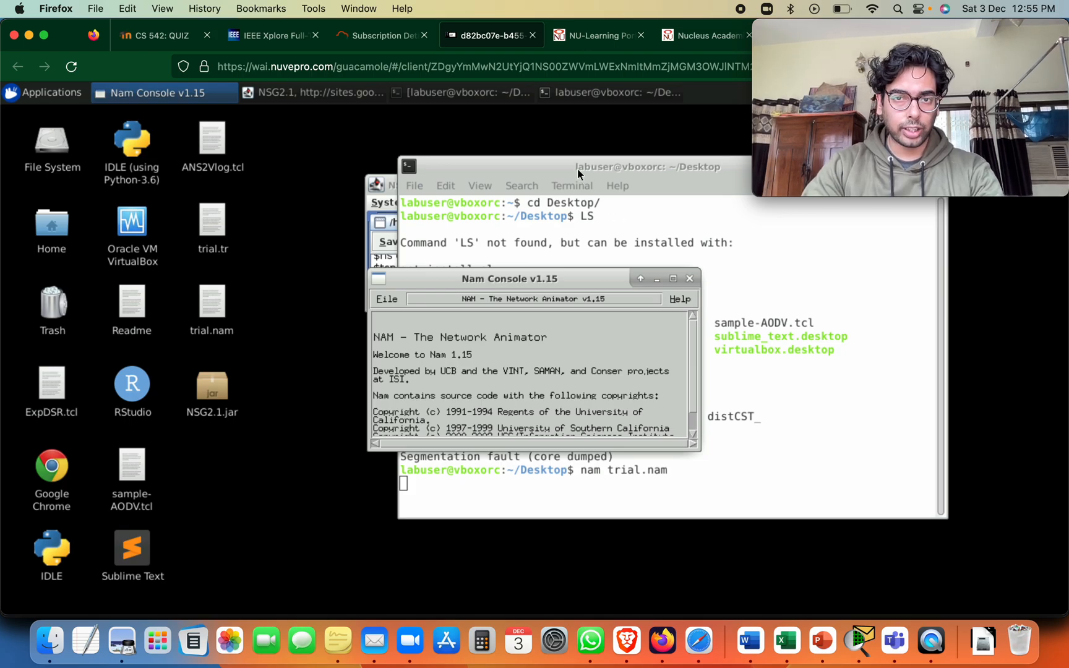
pyautogui.moveTo(520, 162); pyautogui.dragTo(485, 144)
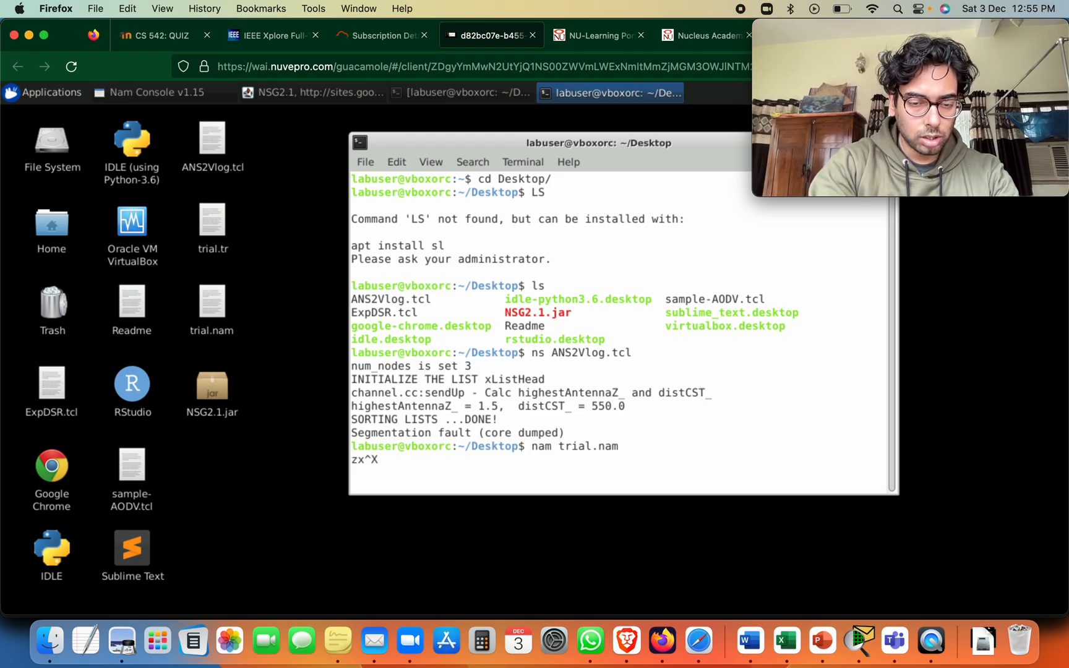
pyautogui.hotkey('ctrl', 'c')
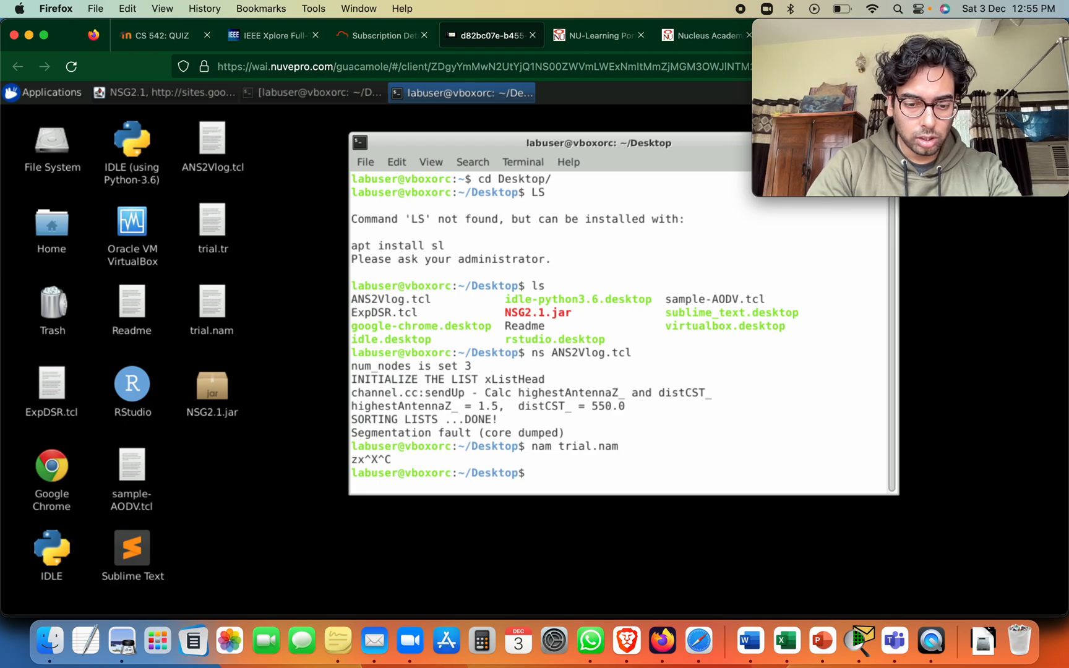
# Run the ExpDSR.tcl script with ns in the terminal
pyautogui.write('ns ')
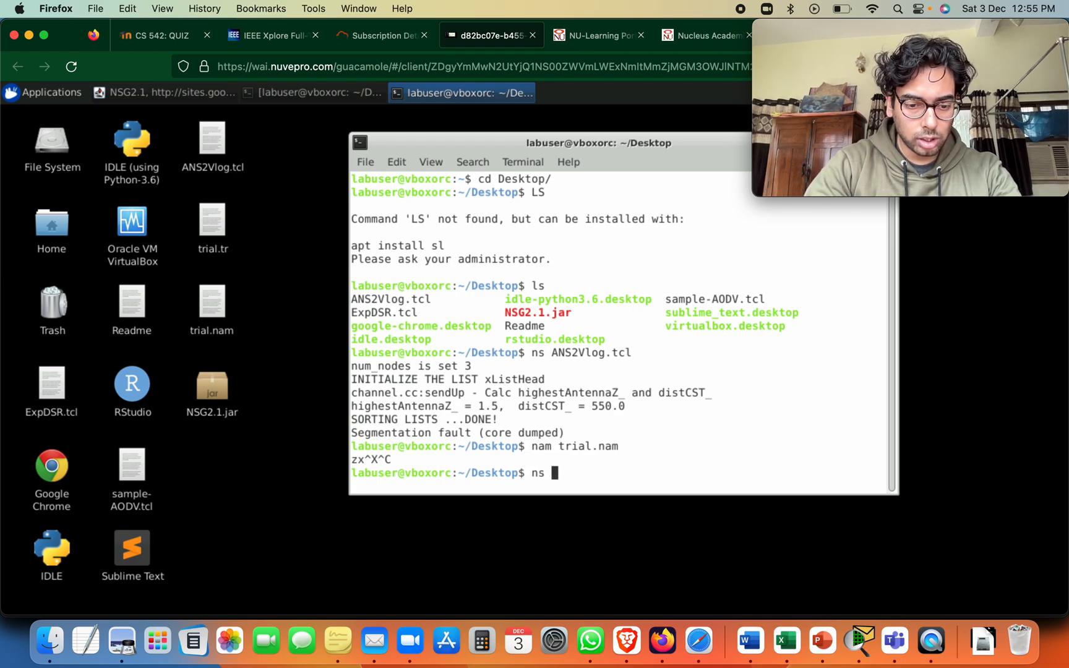
pyautogui.write('Exp')
pyautogui.press('Tab')
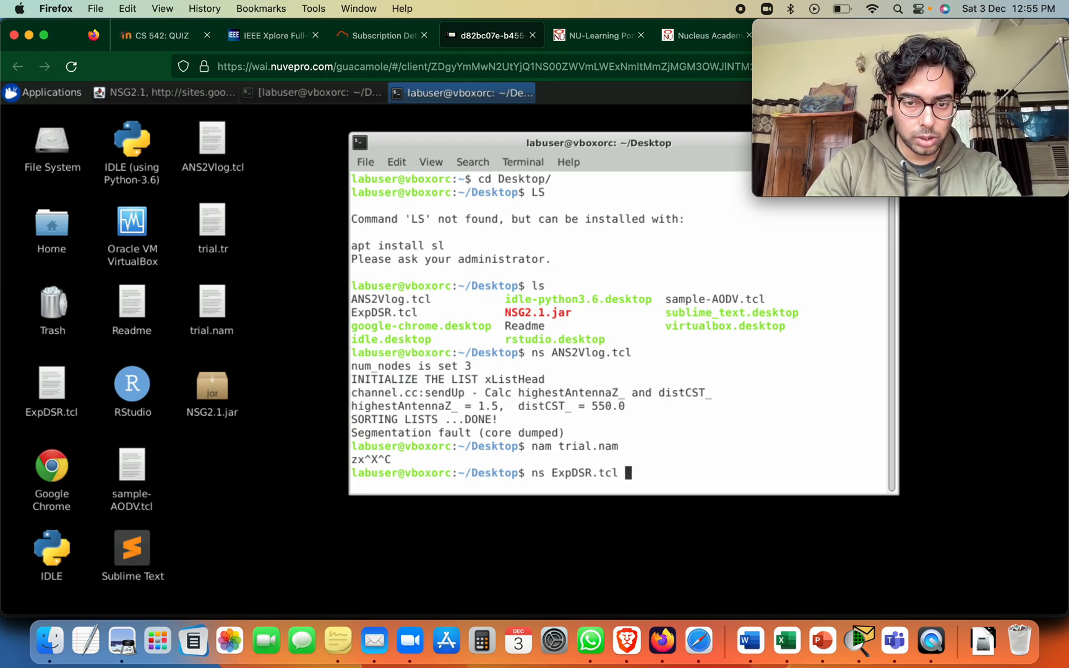
pyautogui.press('Return')
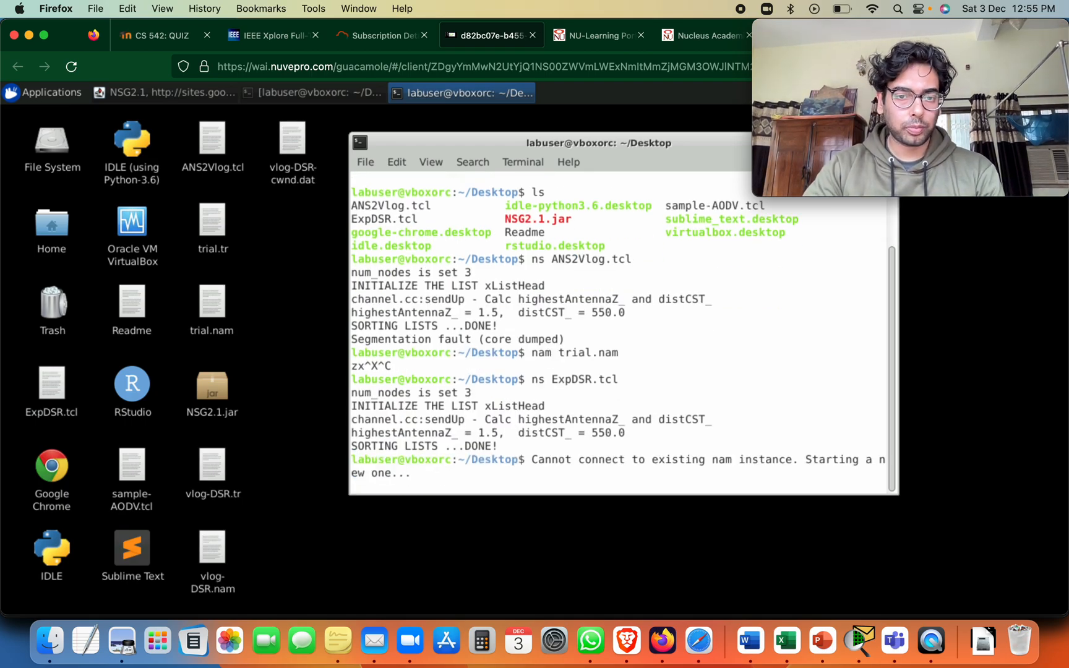
# Enlarge the vlog-DSR.nam animation window and play the simulation with the step size raised to about 199.5 ms
pyautogui.click(545, 219)
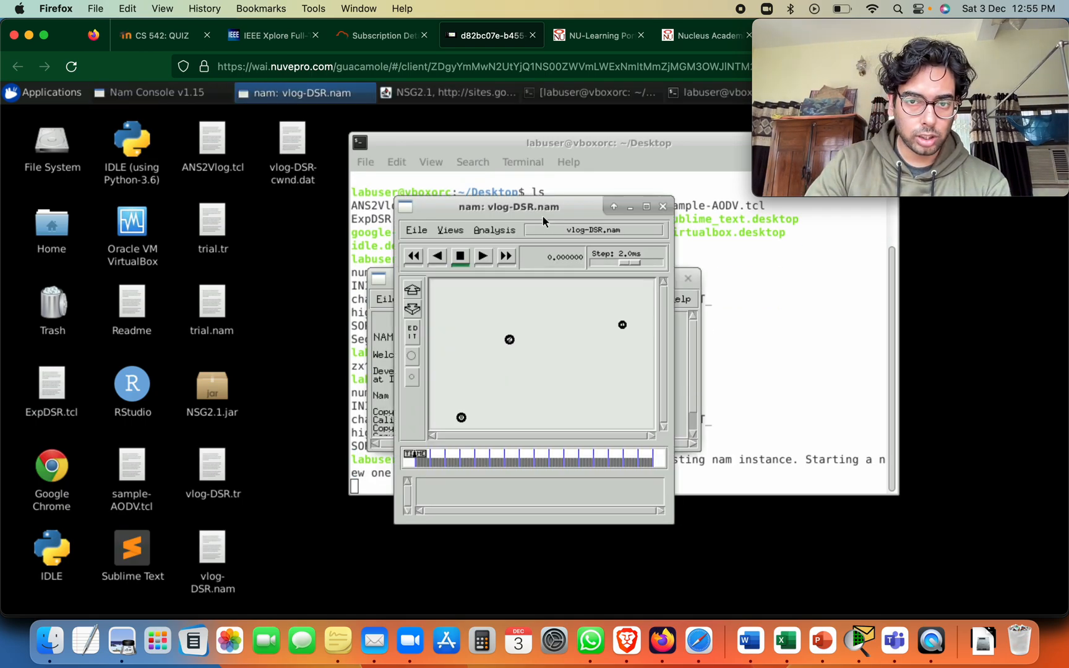
pyautogui.moveTo(396, 290); pyautogui.dragTo(109, 291)
pyautogui.moveTo(334, 213); pyautogui.dragTo(279, 121)
pyautogui.moveTo(616, 431); pyautogui.dragTo(740, 539)
pyautogui.click(451, 162)
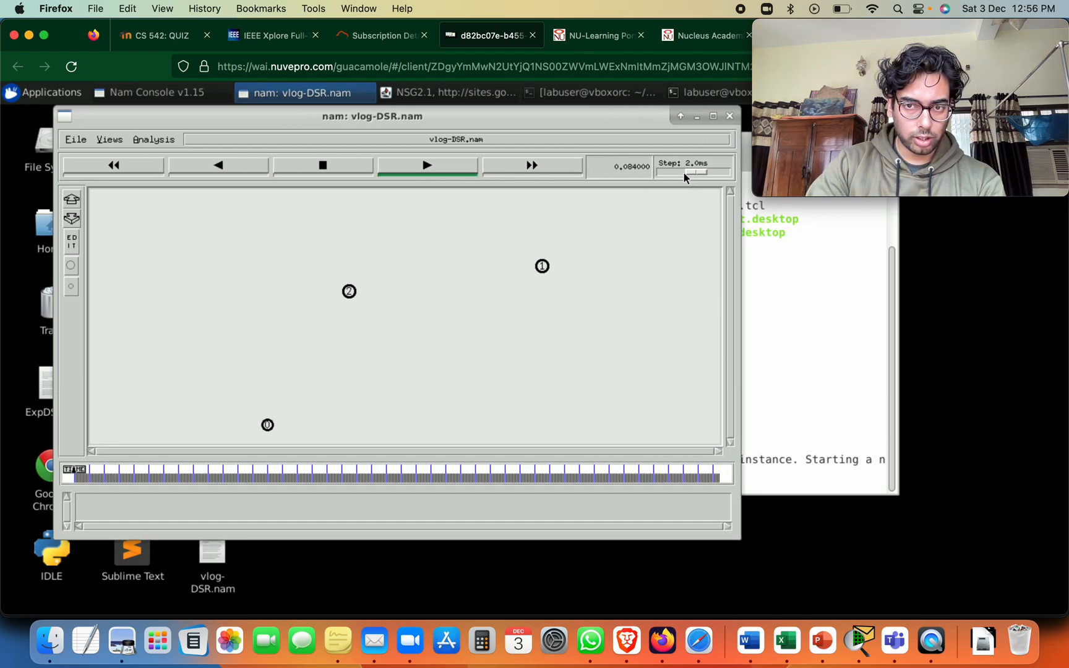
pyautogui.moveTo(688, 174); pyautogui.dragTo(705, 175)
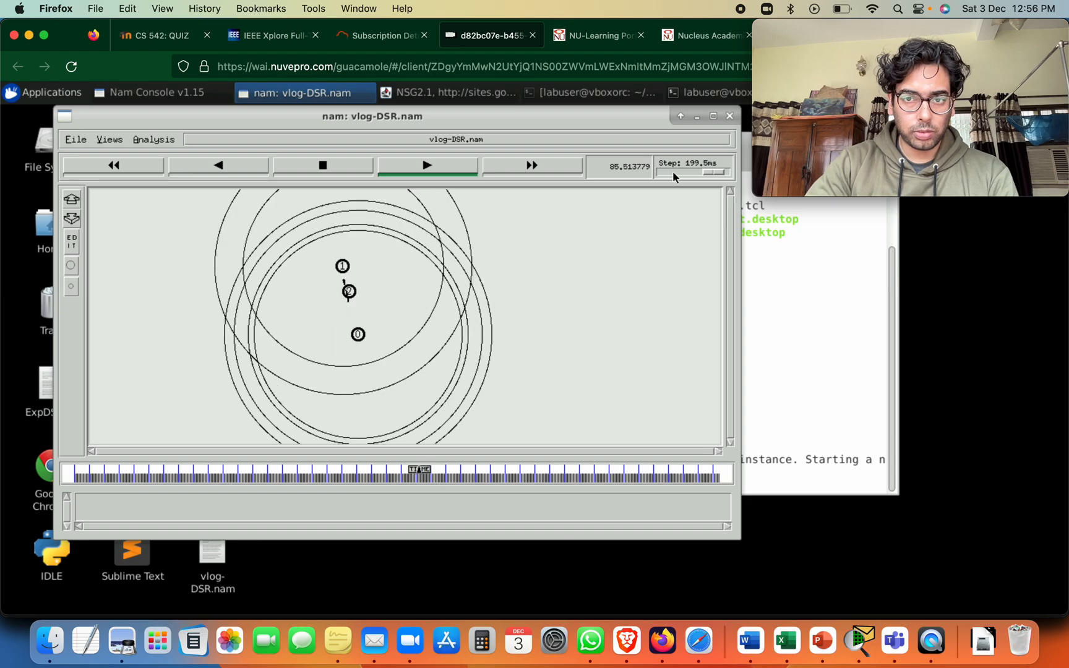
# Slow the vlog-DSR.nam playback to a 25.1 ms step, and raise it to 100.0 ms to watch the rest
pyautogui.moveTo(713, 172); pyautogui.dragTo(705, 172)
pyautogui.click(706, 172)
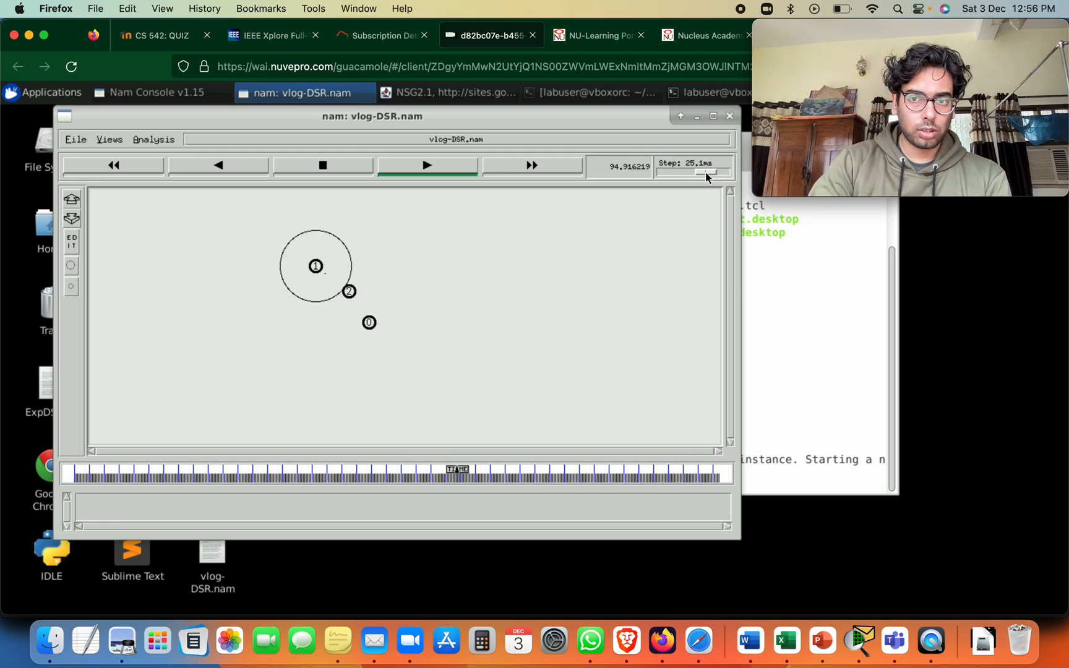
pyautogui.moveTo(706, 172); pyautogui.dragTo(710, 173)
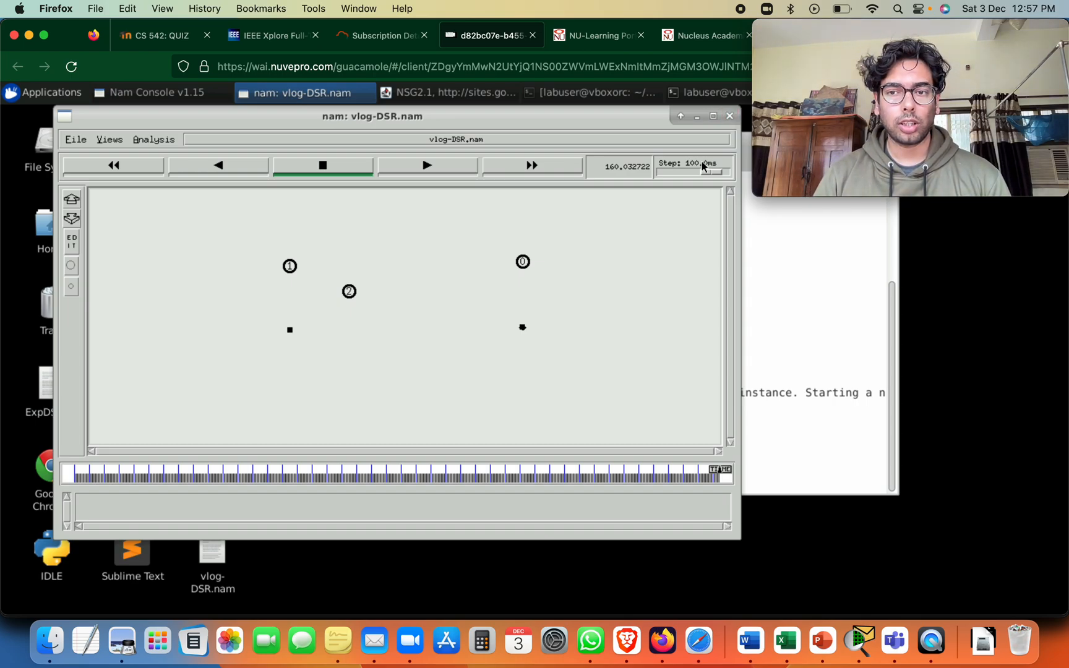
pyautogui.moveTo(778, 151)
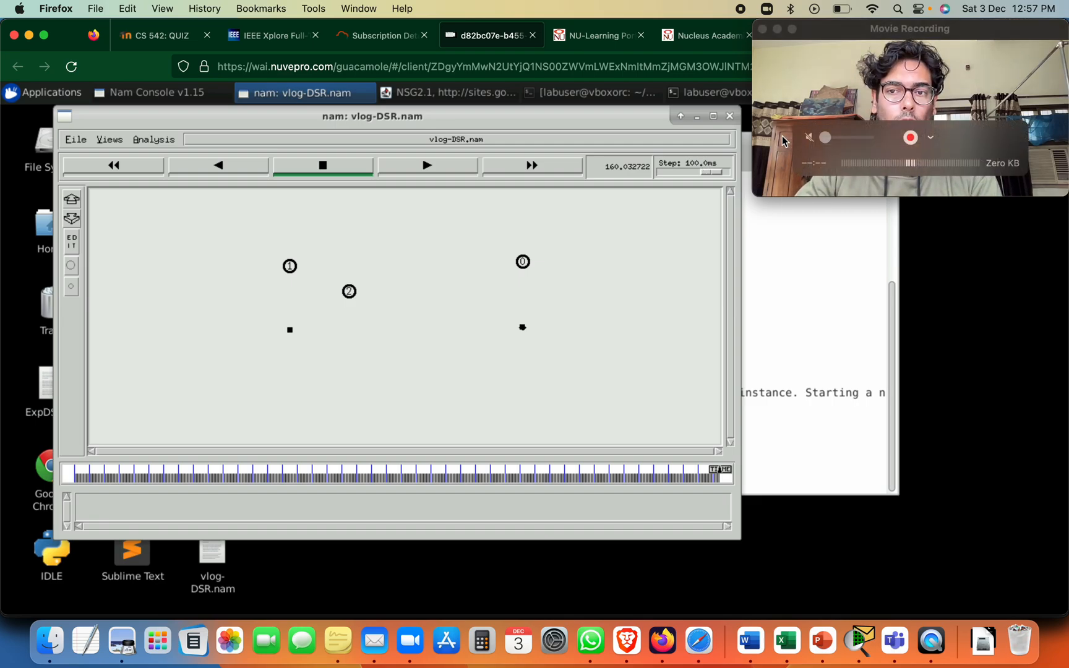